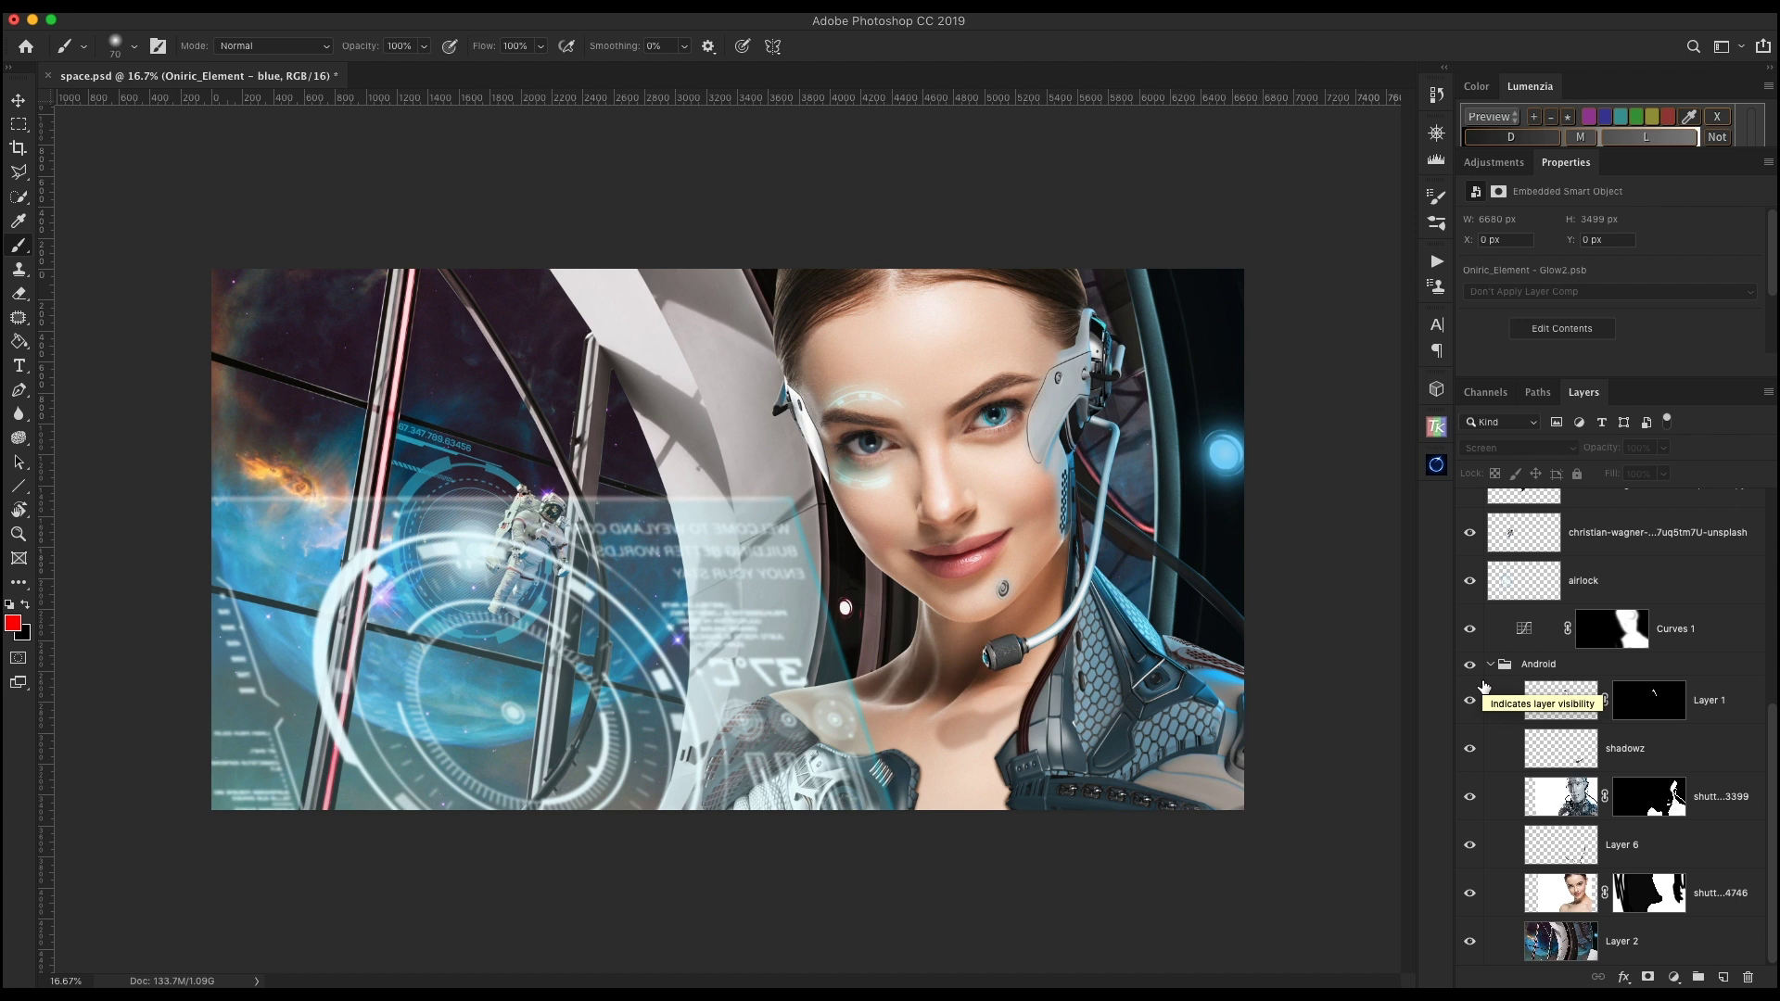
Group the four uppermost Oniric_Element layers, from blue down to 1
scroll(1558, 930, "up", 4)
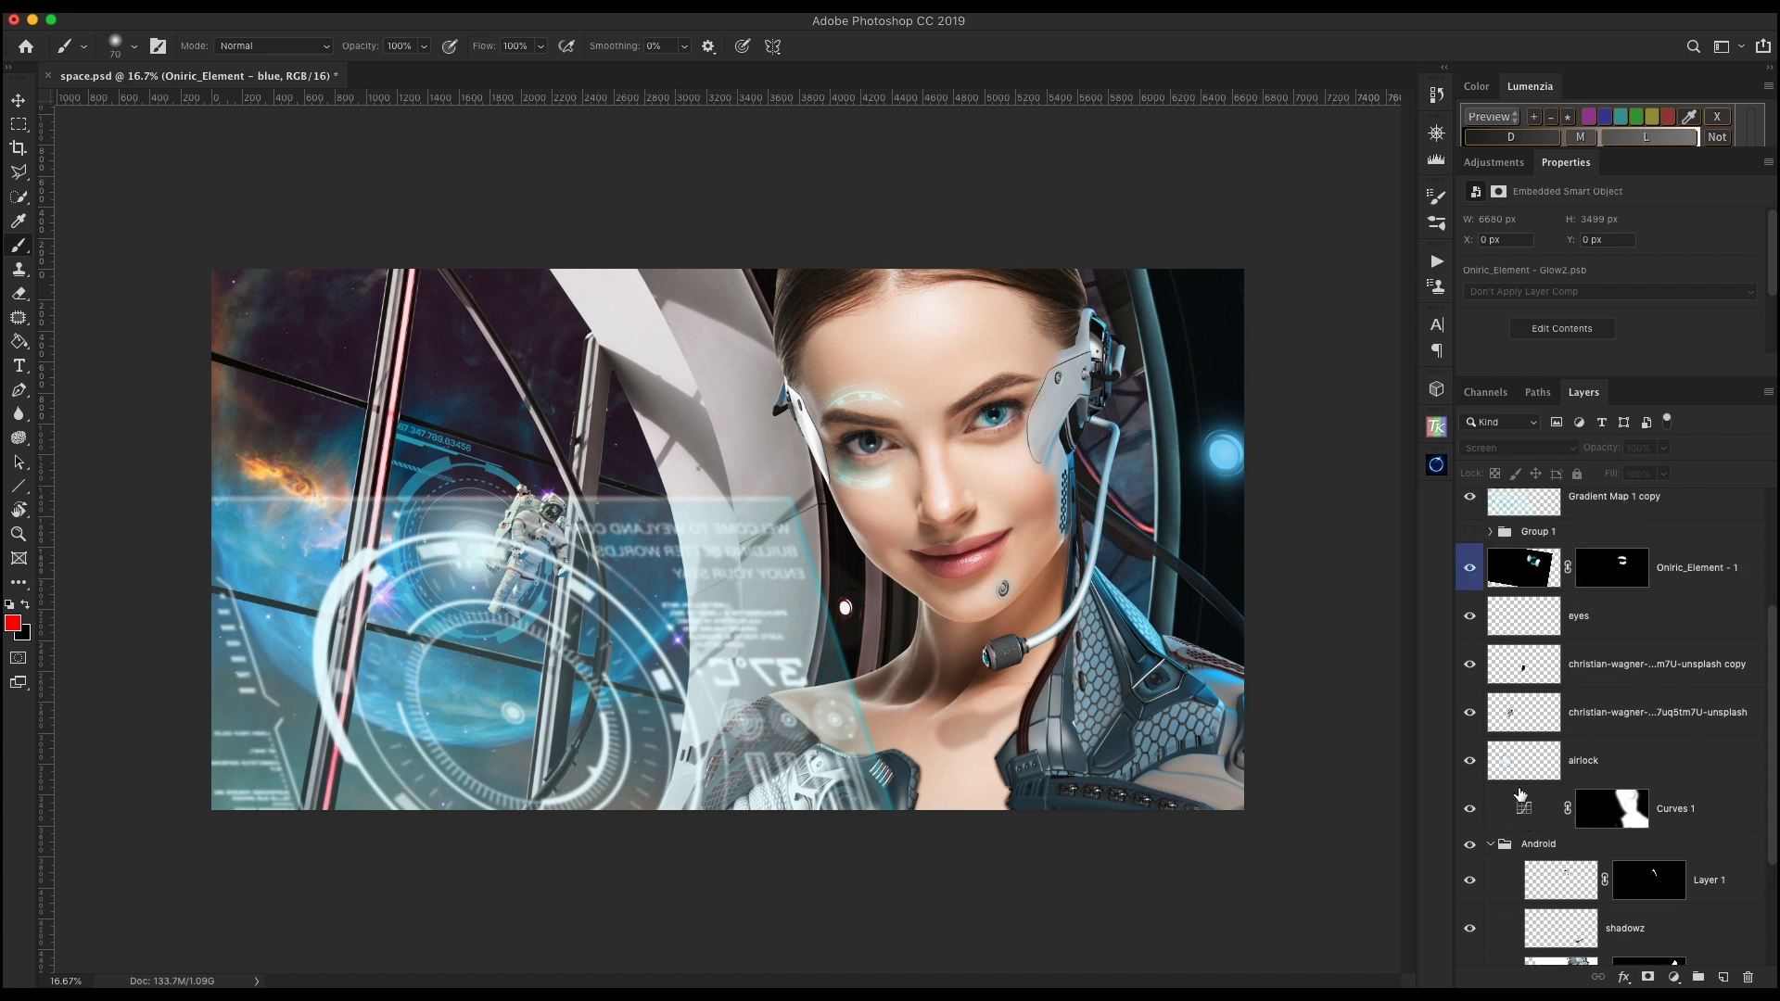
scroll(1521, 802, "up", 5)
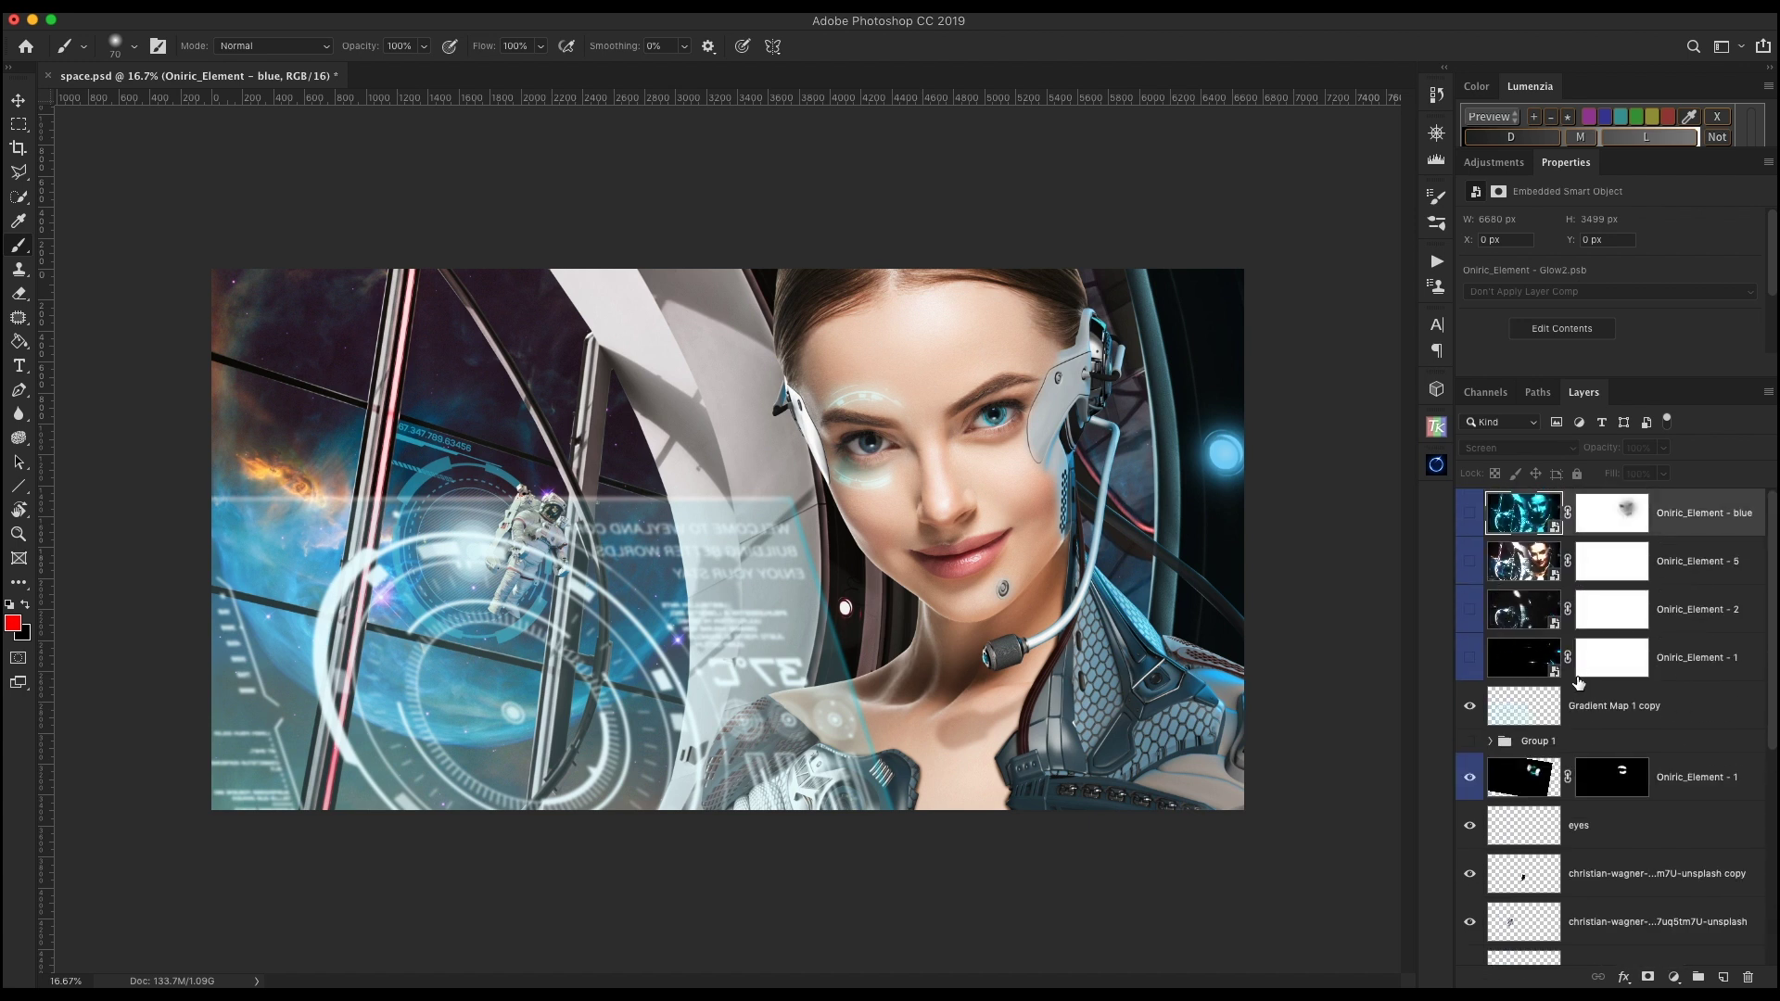
left_click(1470, 657)
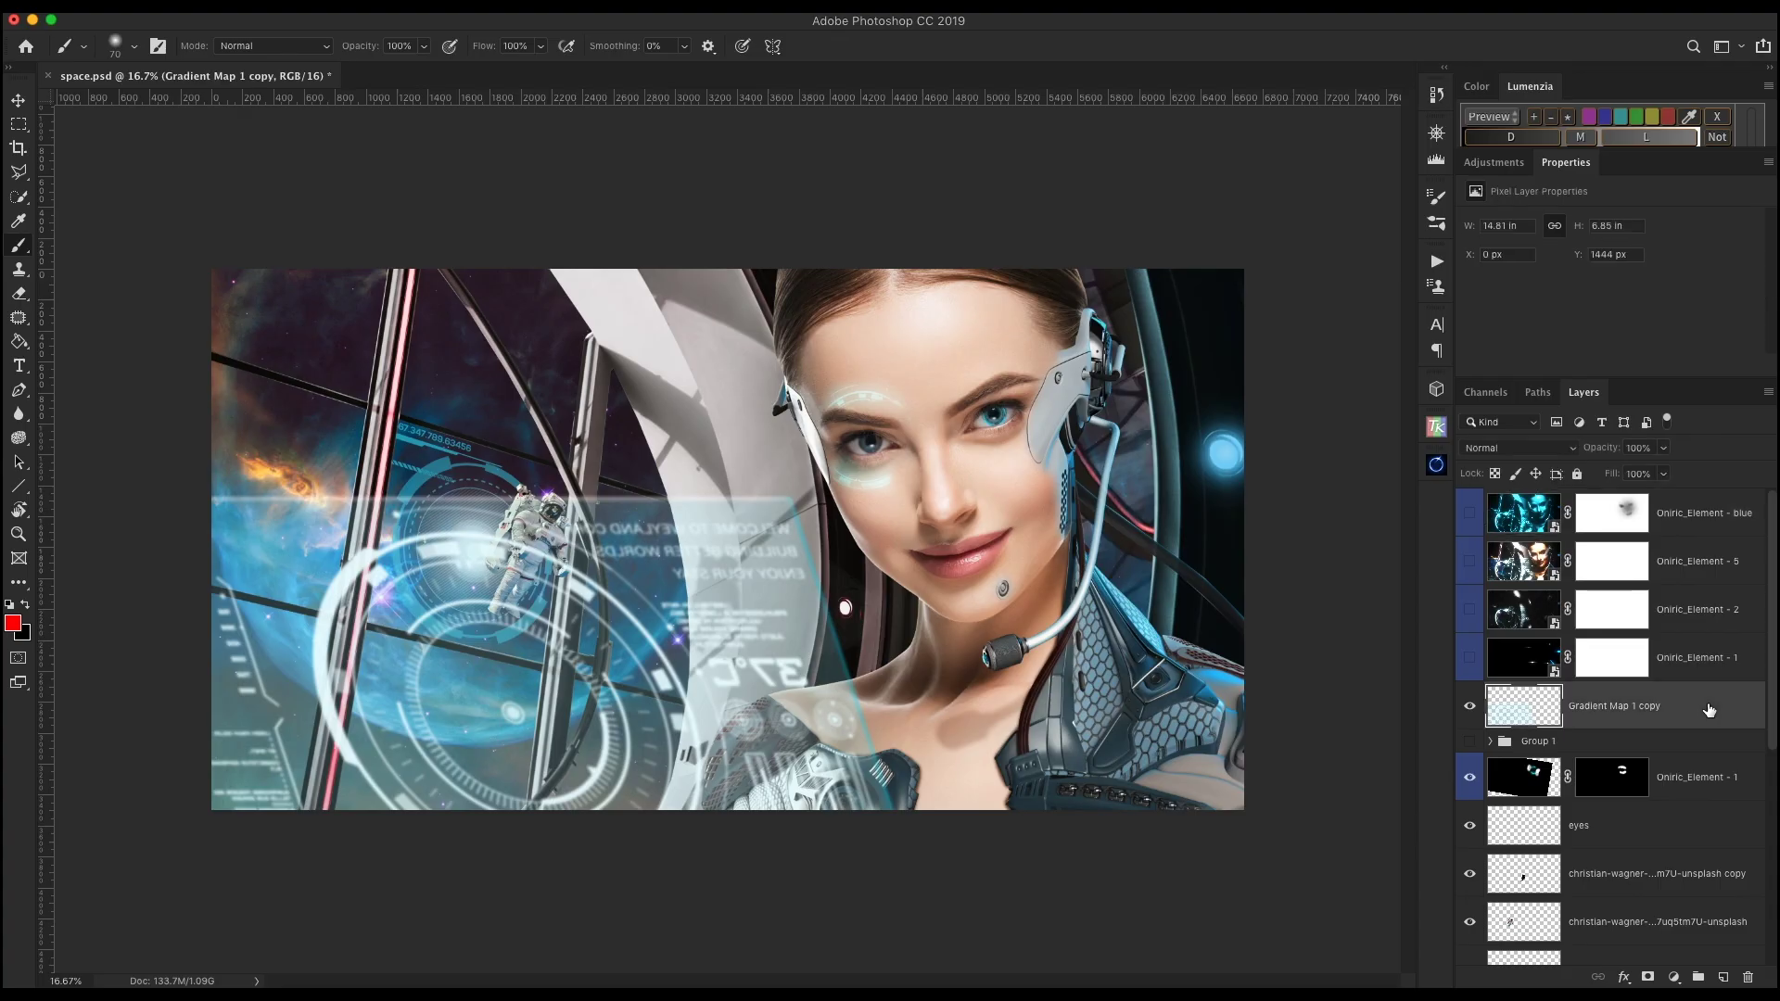
left_click(1719, 517)
left_click(1716, 674, "shift")
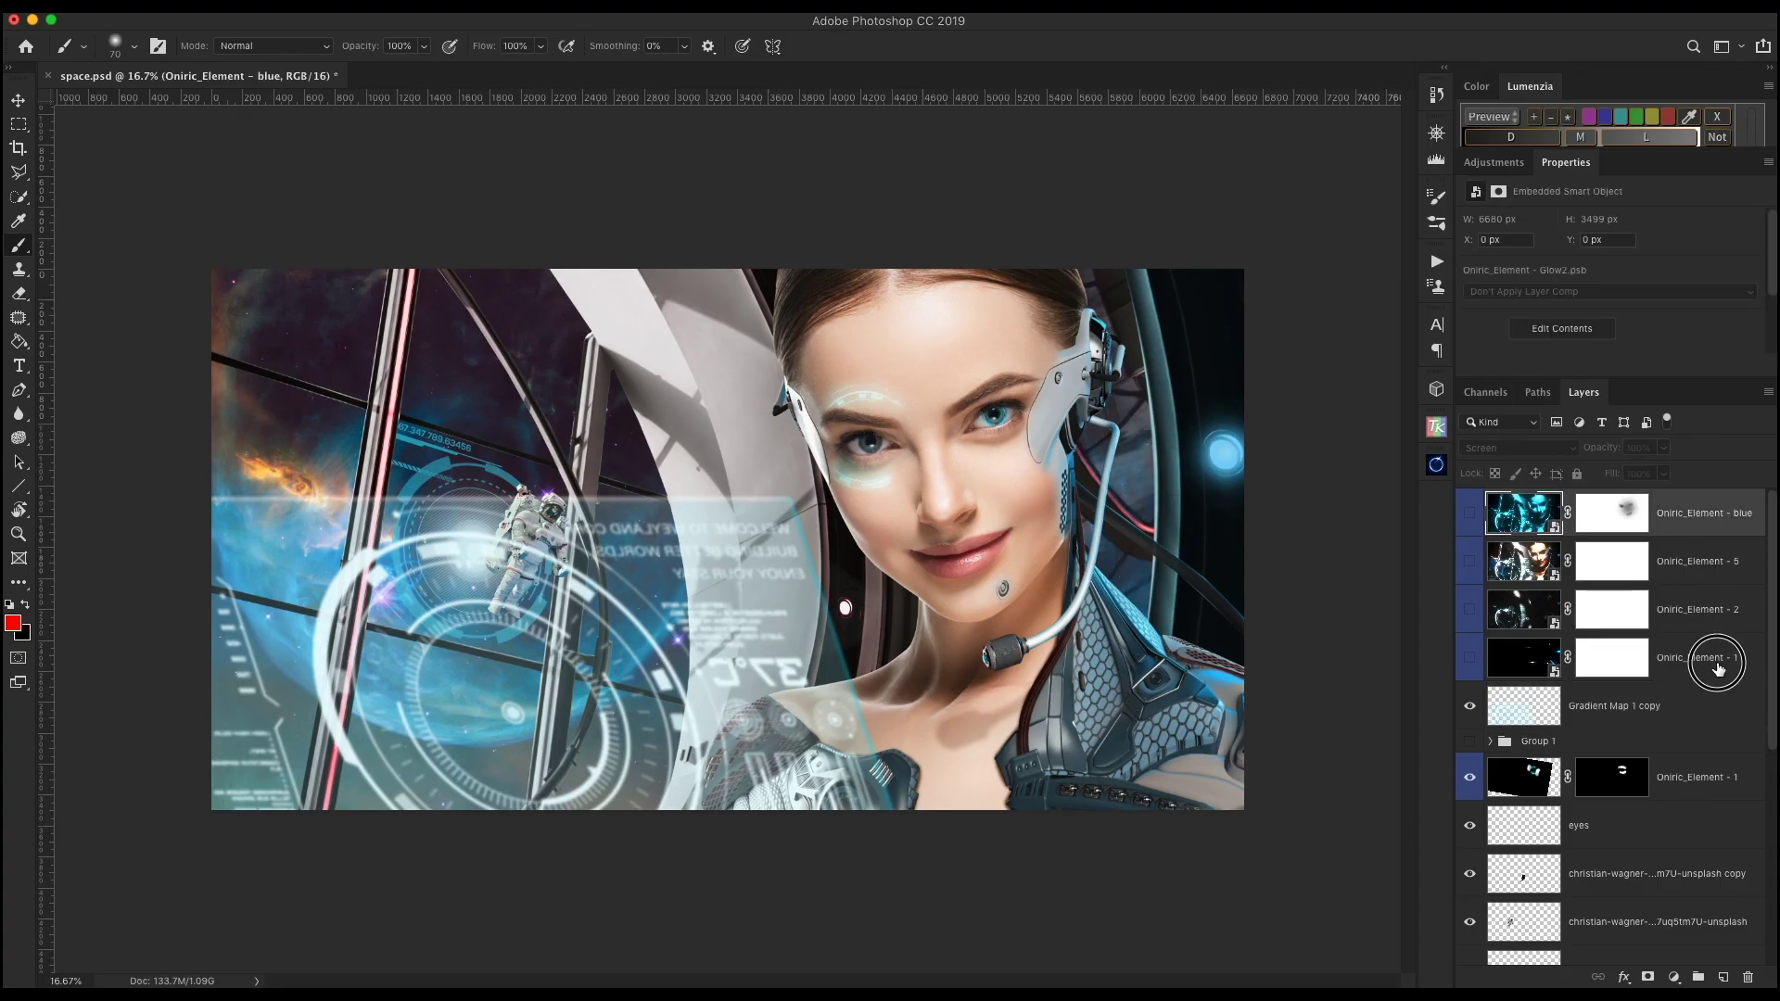
left_click(1698, 978)
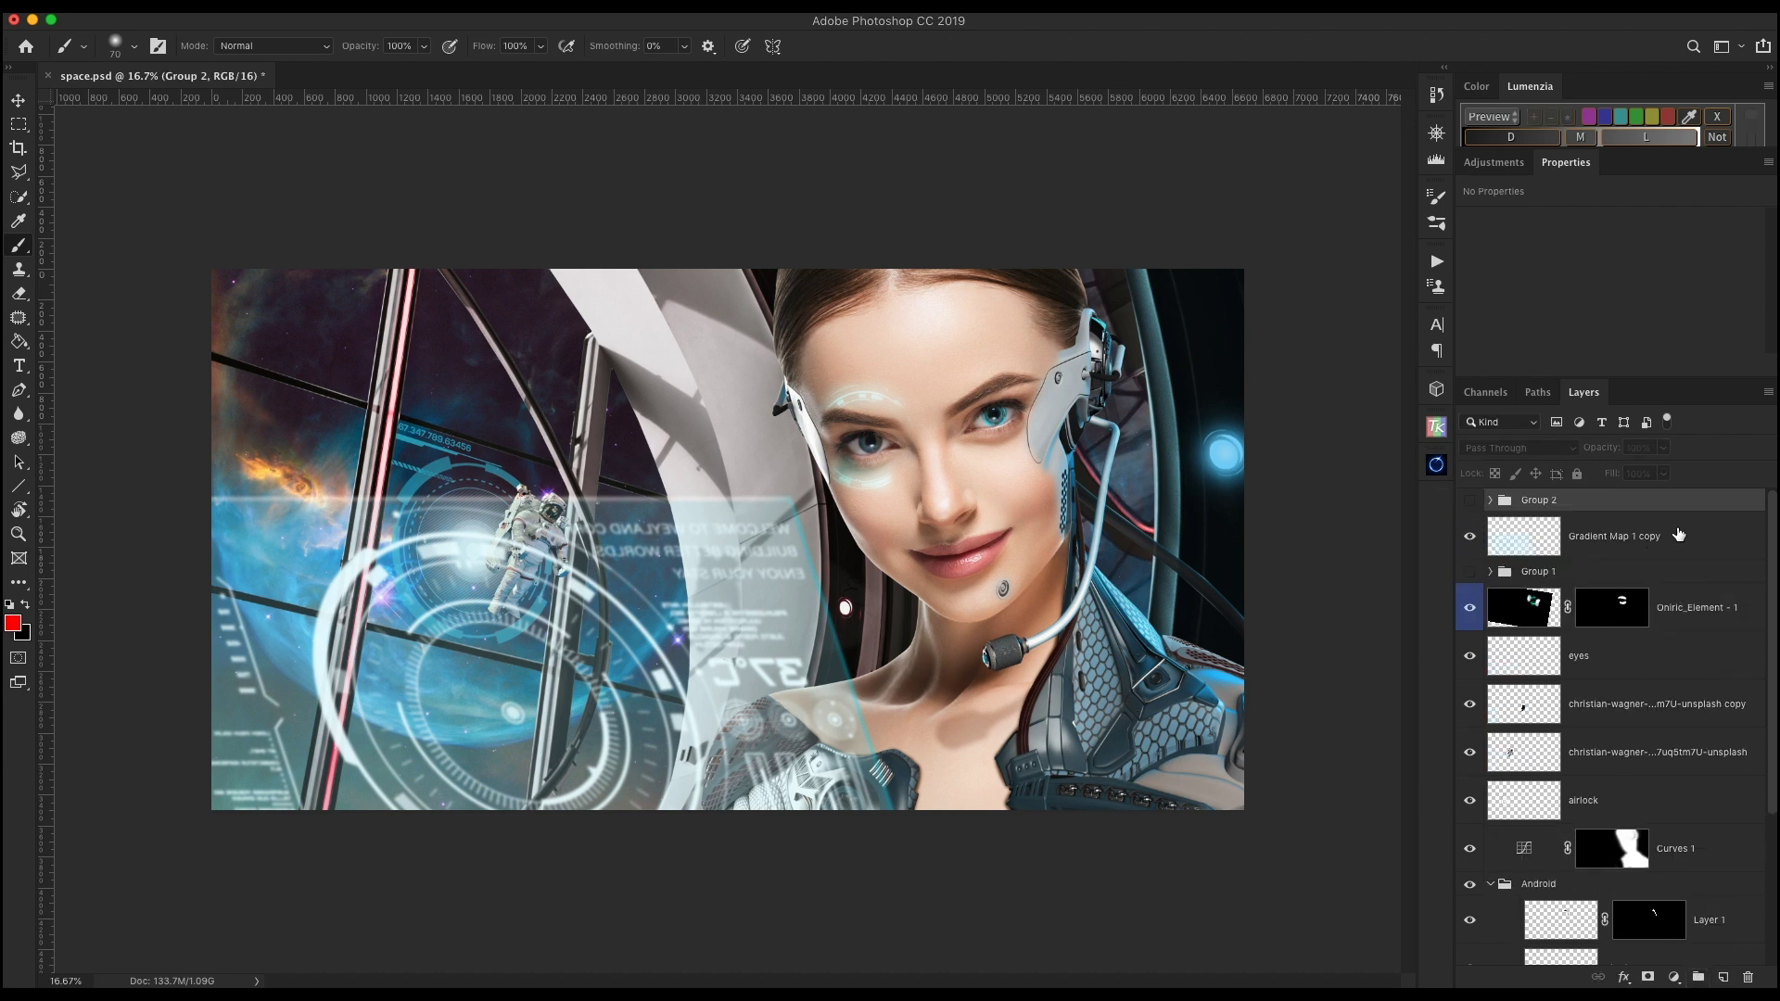
Generate a new Oniric element above the Gradient Map 1 copy layer, using the Streaks type at intensity 100
left_click(1556, 546)
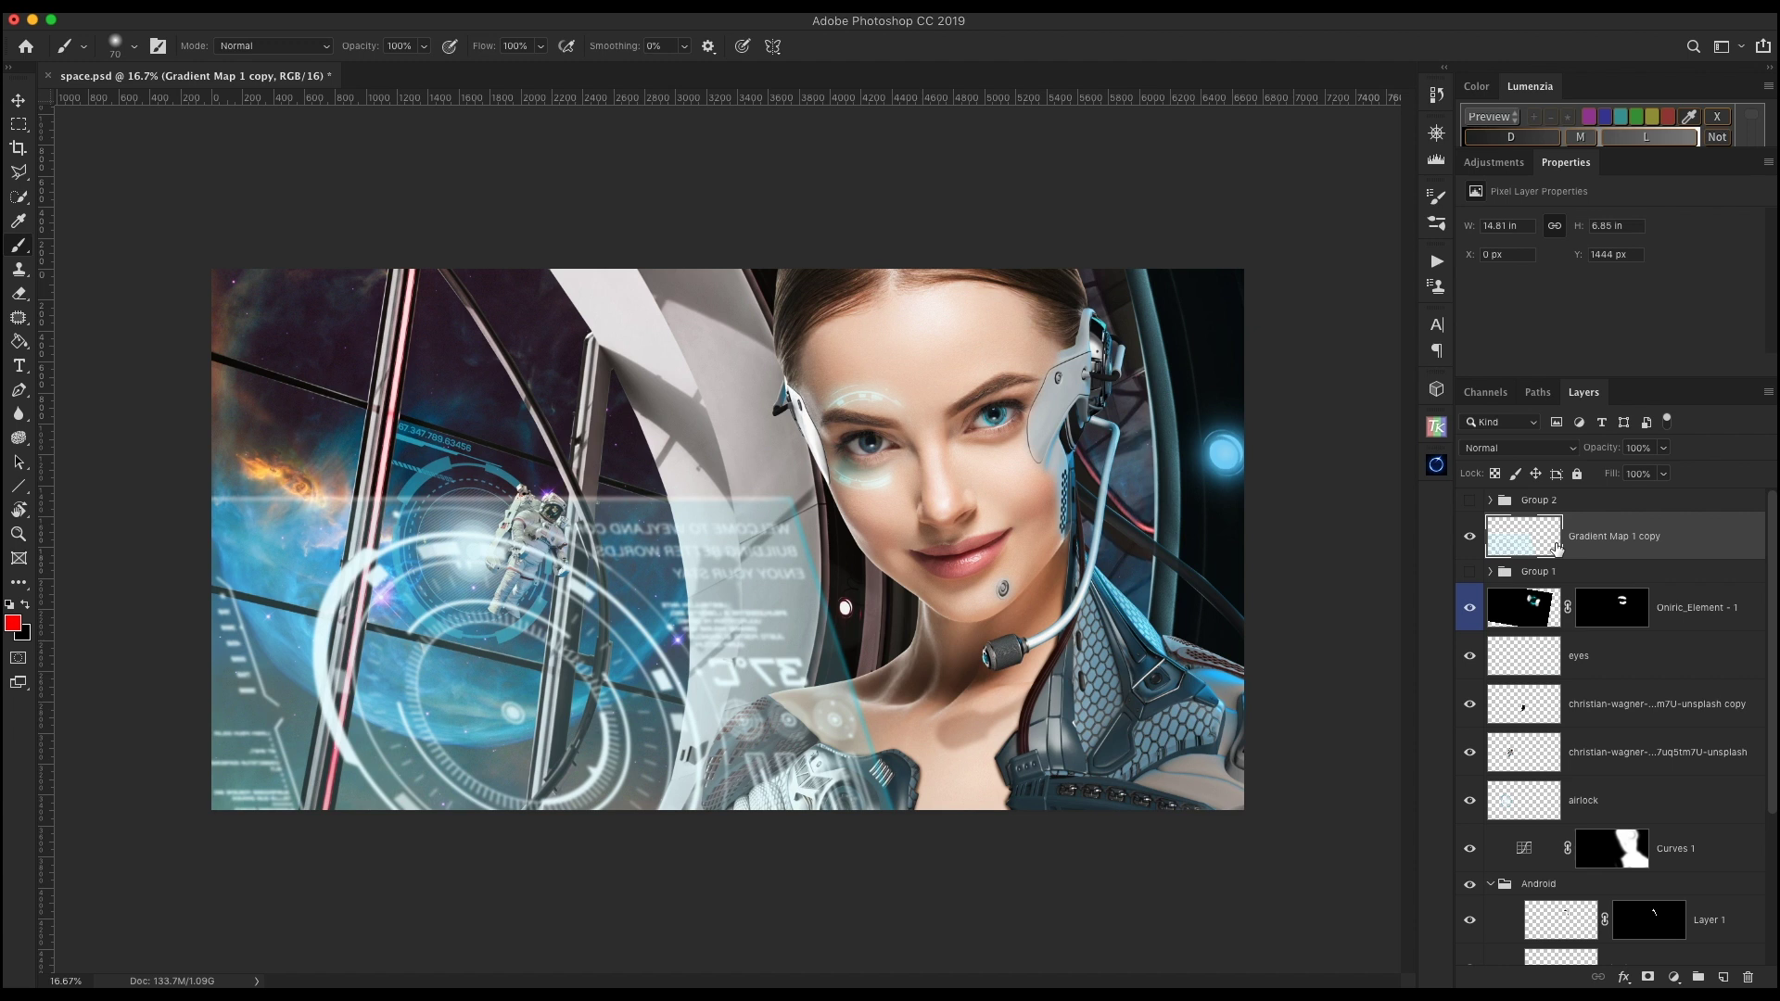
left_click(1440, 471)
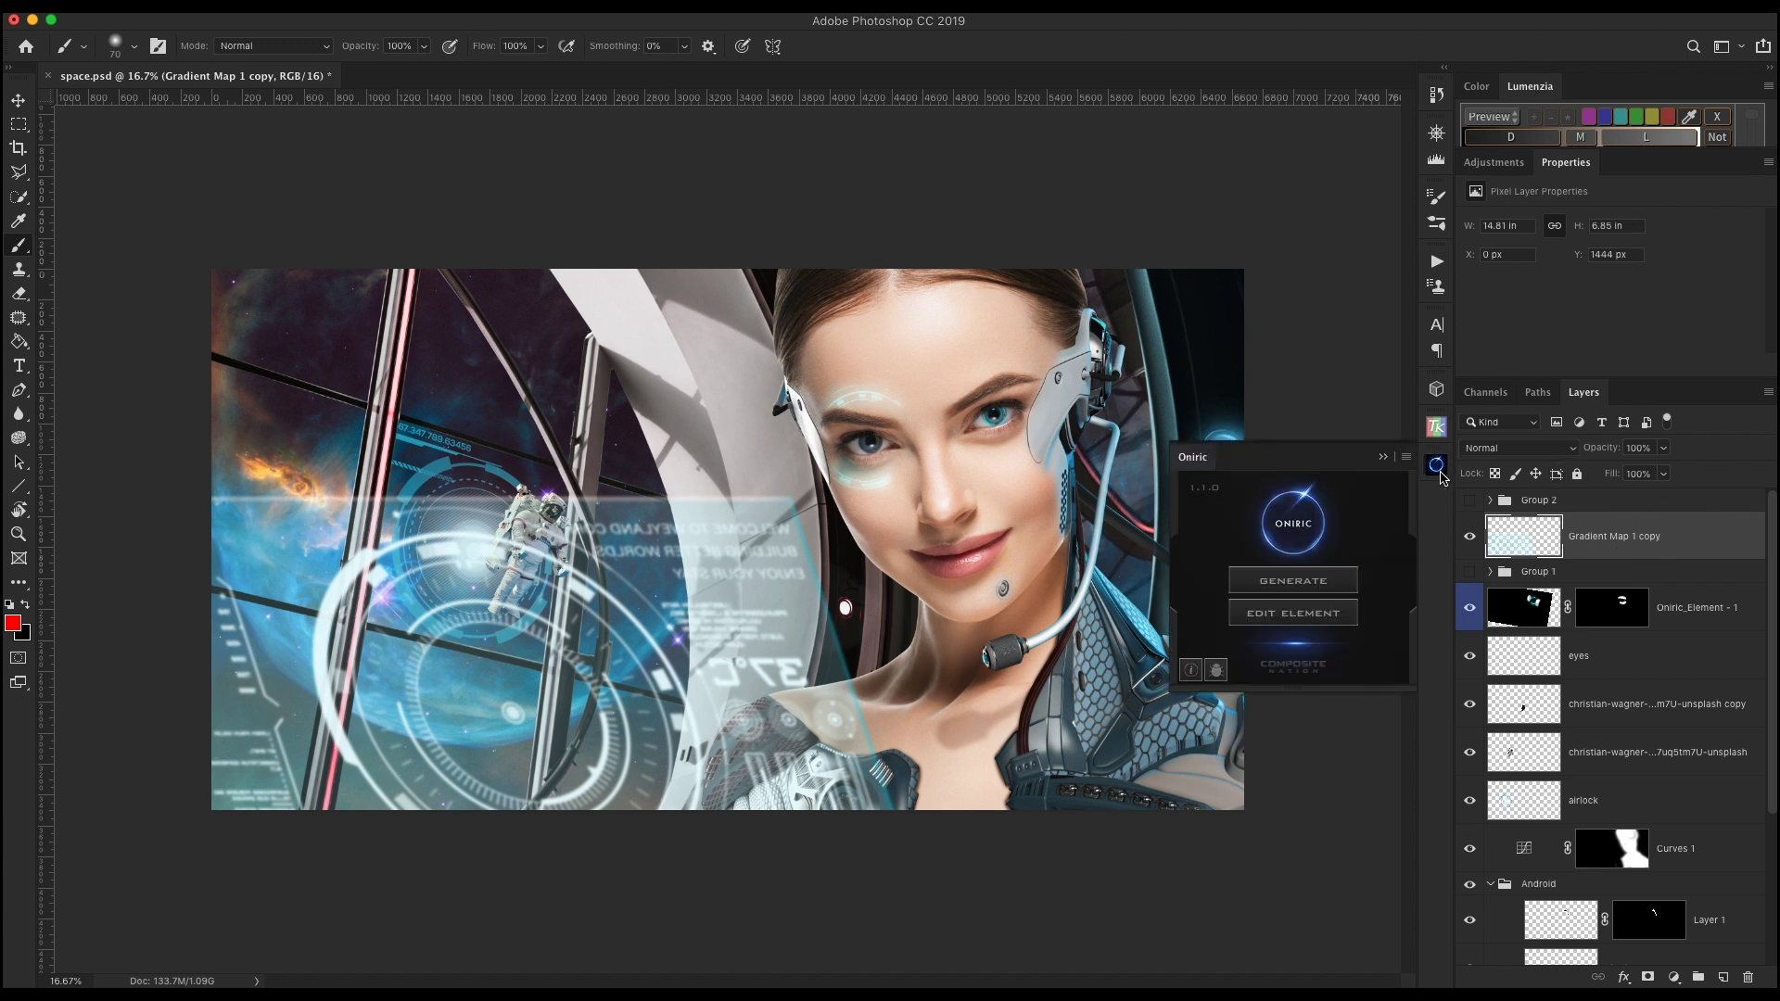
left_click(1298, 587)
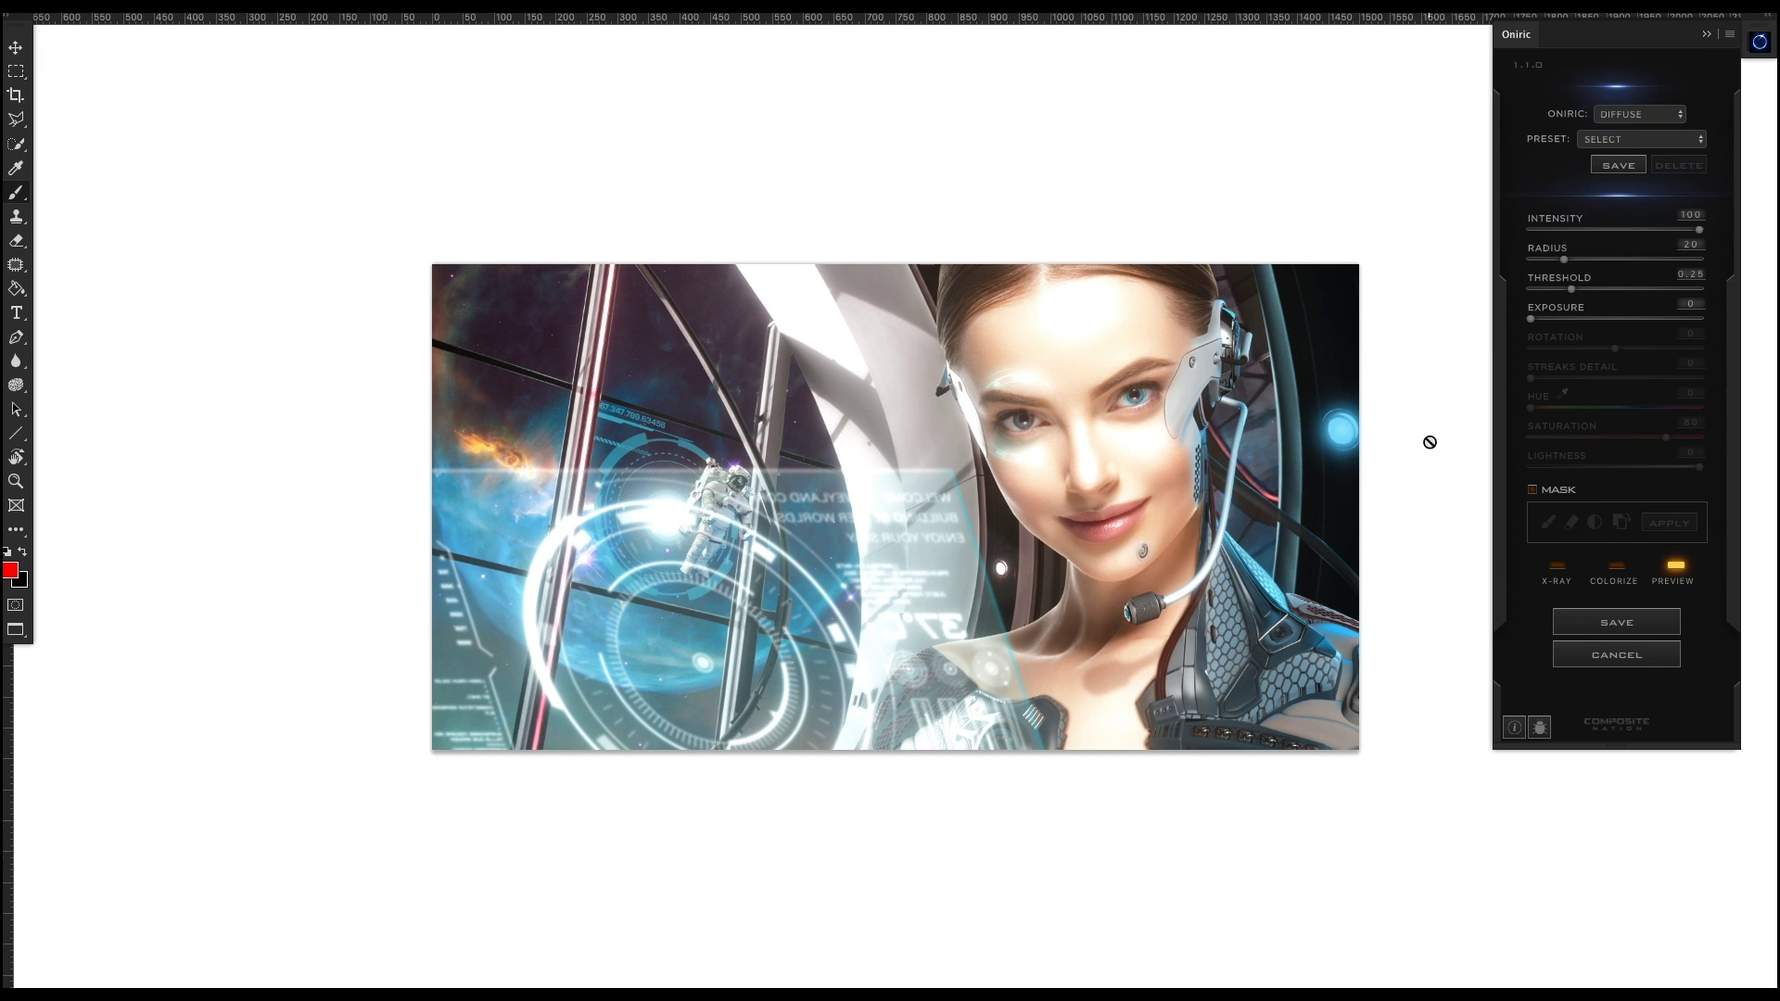
left_click(1682, 115)
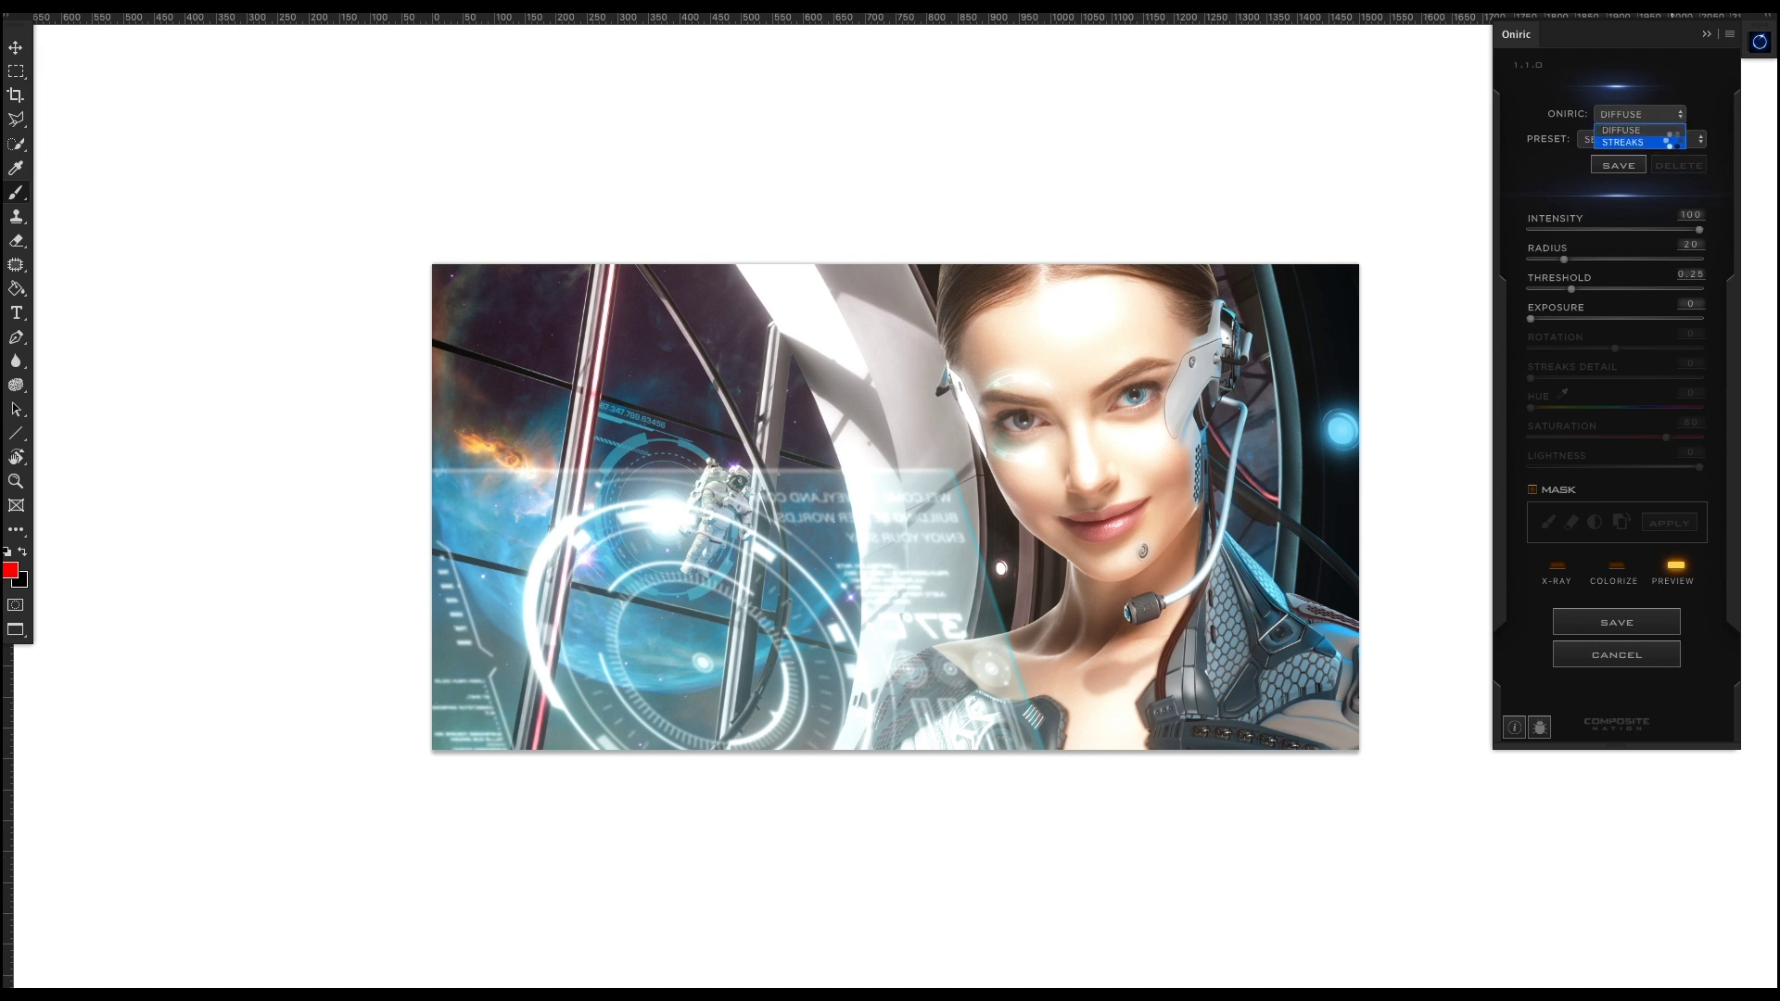
left_click(1675, 142)
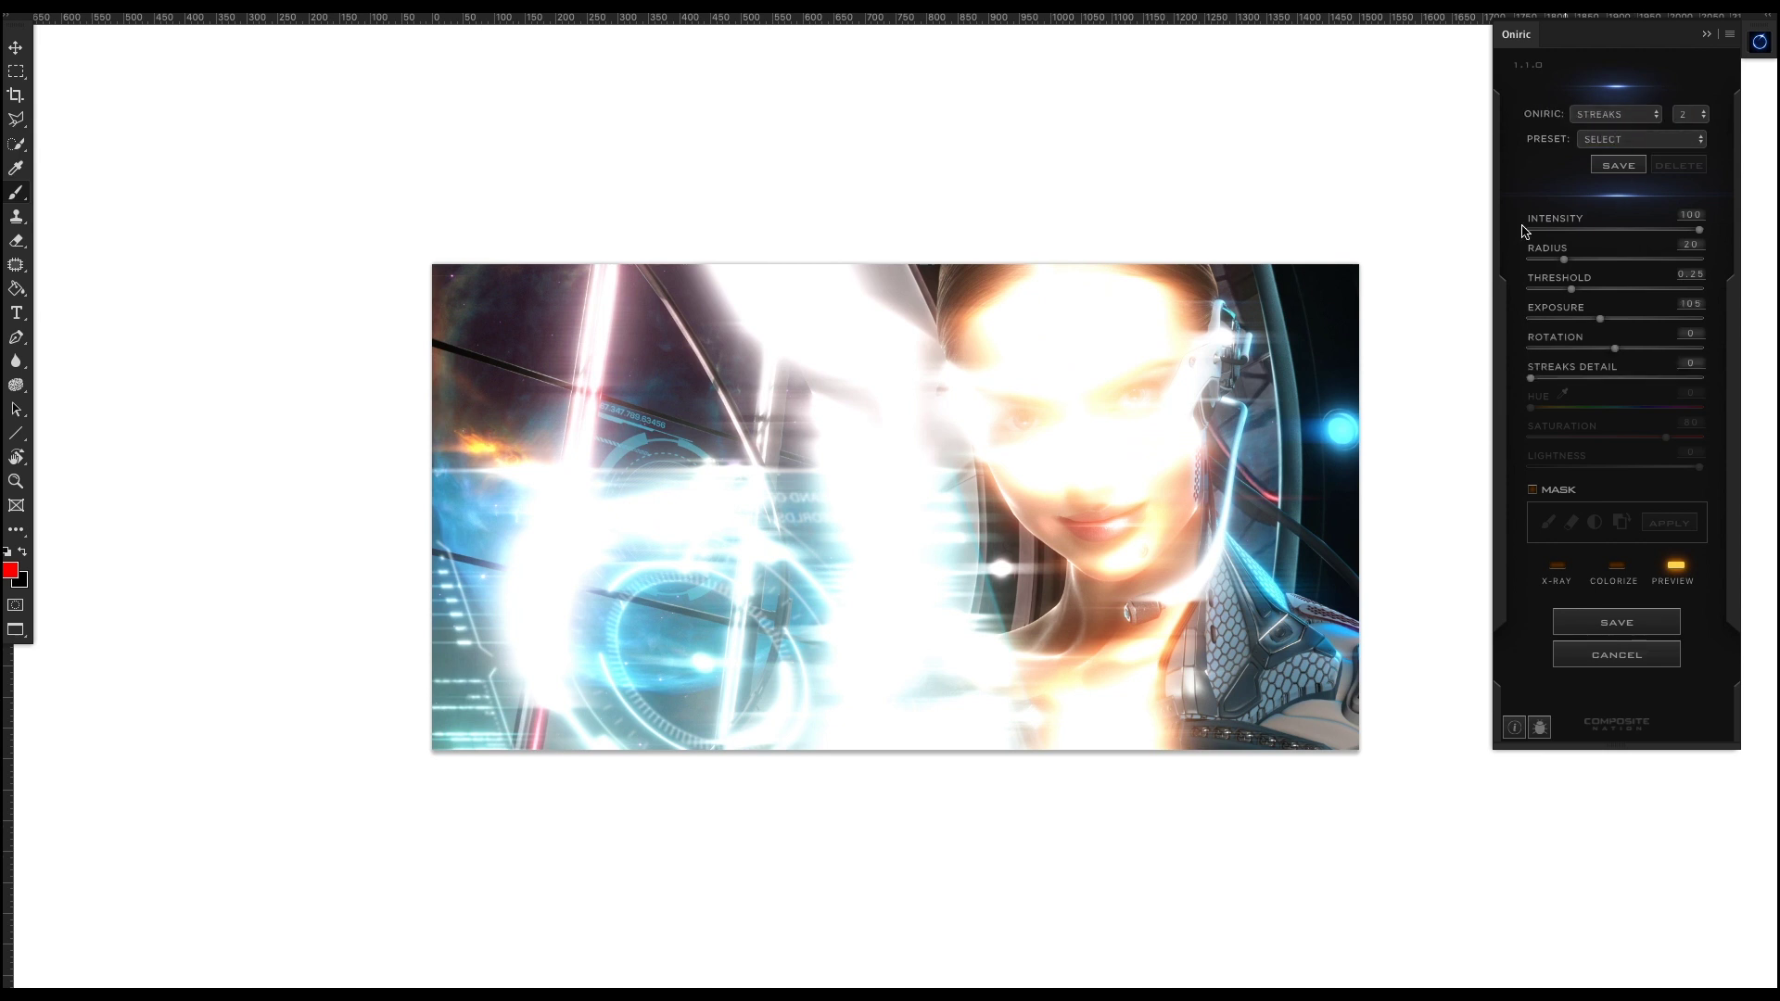
left_click_drag(1699, 230, 1582, 236)
left_click_drag(1582, 233, 1724, 231)
Enable the streaks mask and paint it over the blue light, the small white lamp and the woman's armoured shoulder
left_click(1533, 490)
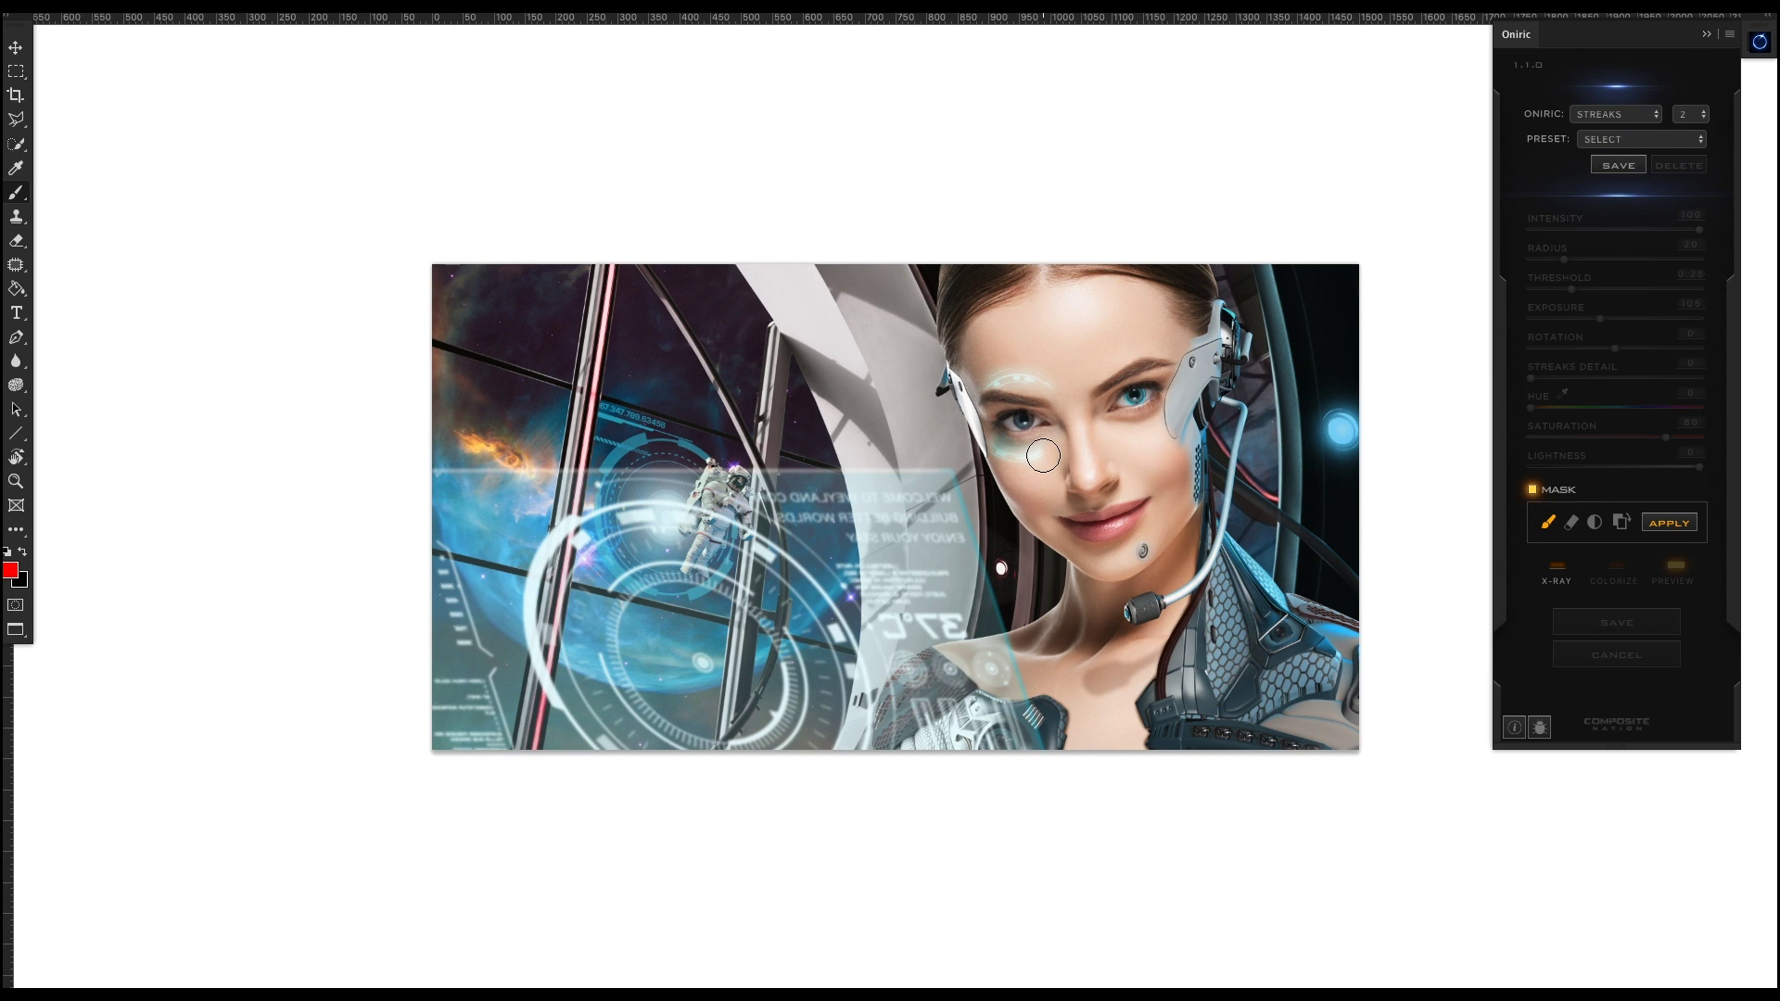
left_click_drag(1353, 431, 1279, 433)
key("]")
mouse_move(1390, 437)
left_mouse_down()
mouse_move(1313, 425)
mouse_move(1347, 442)
left_mouse_up()
key("[")
left_click_drag(1001, 568, 1000, 569)
mouse_move(1248, 568)
left_mouse_down()
mouse_move(1223, 556)
mouse_move(1270, 568)
mouse_move(1253, 584)
left_mouse_up()
Paint the mask with a smaller brush over the highlights on both headset earpieces and apply it
key("]")
key("[")
key("[")
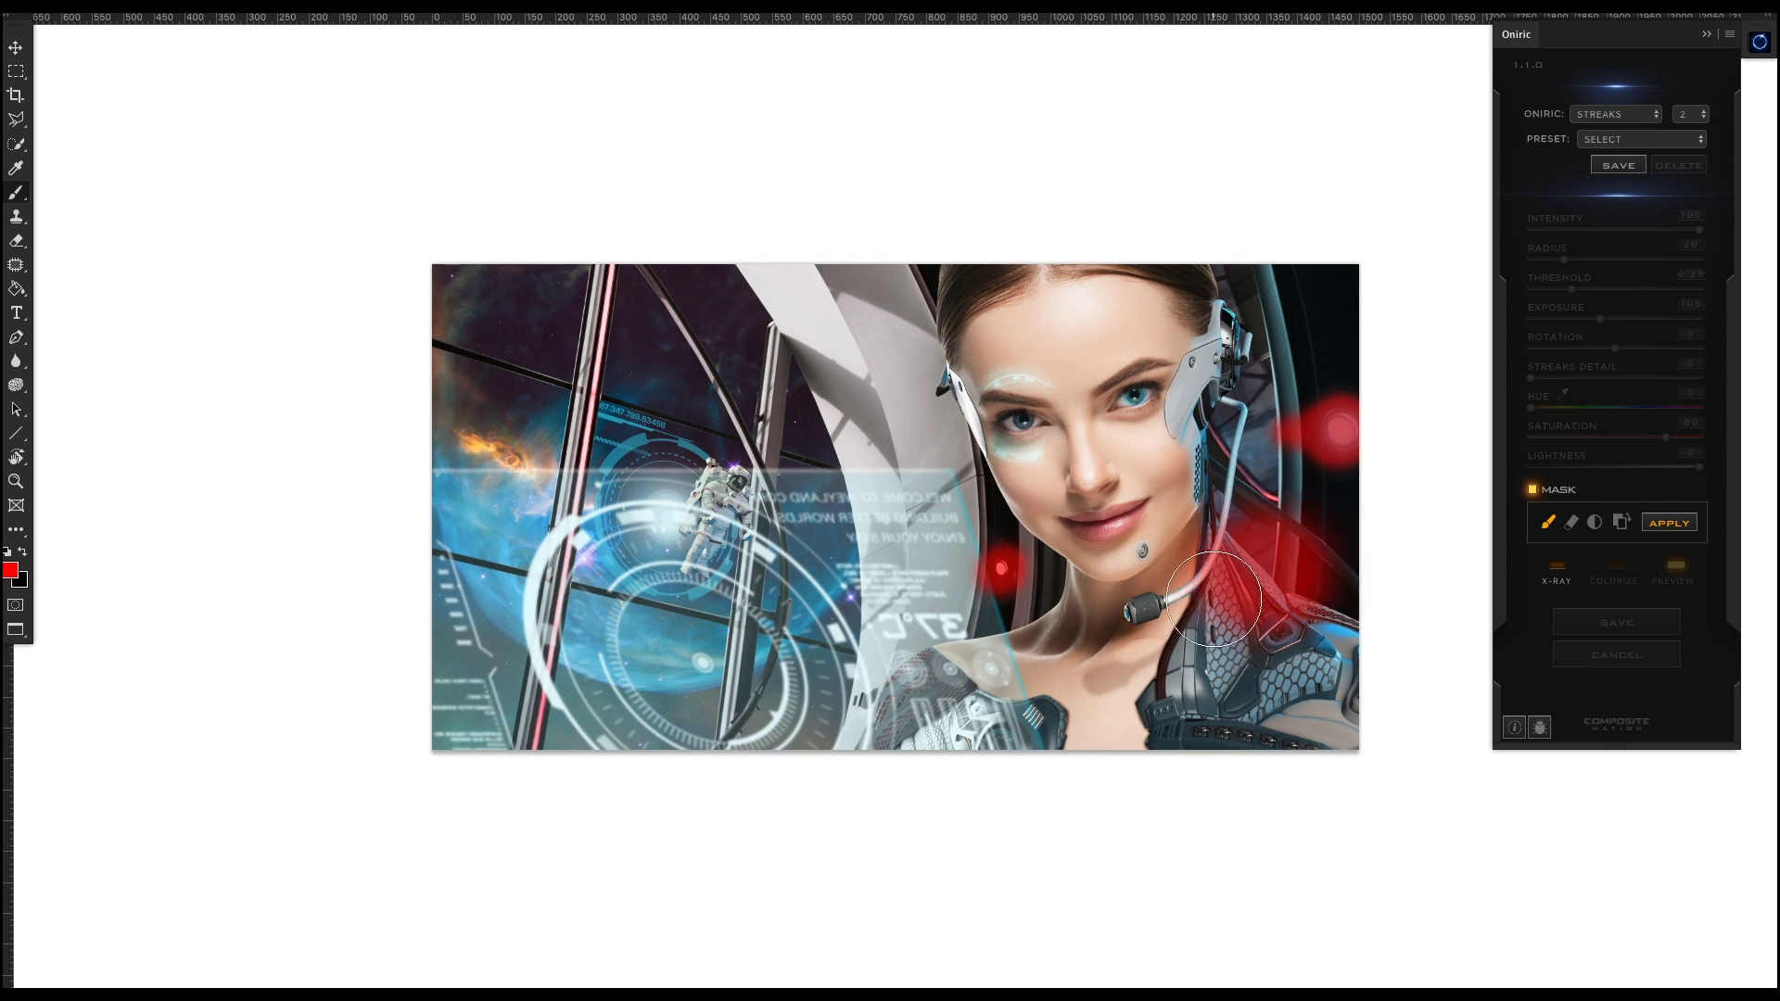
left_click_drag(1222, 338, 1223, 335)
left_click_drag(949, 388, 956, 382)
left_click(1682, 523)
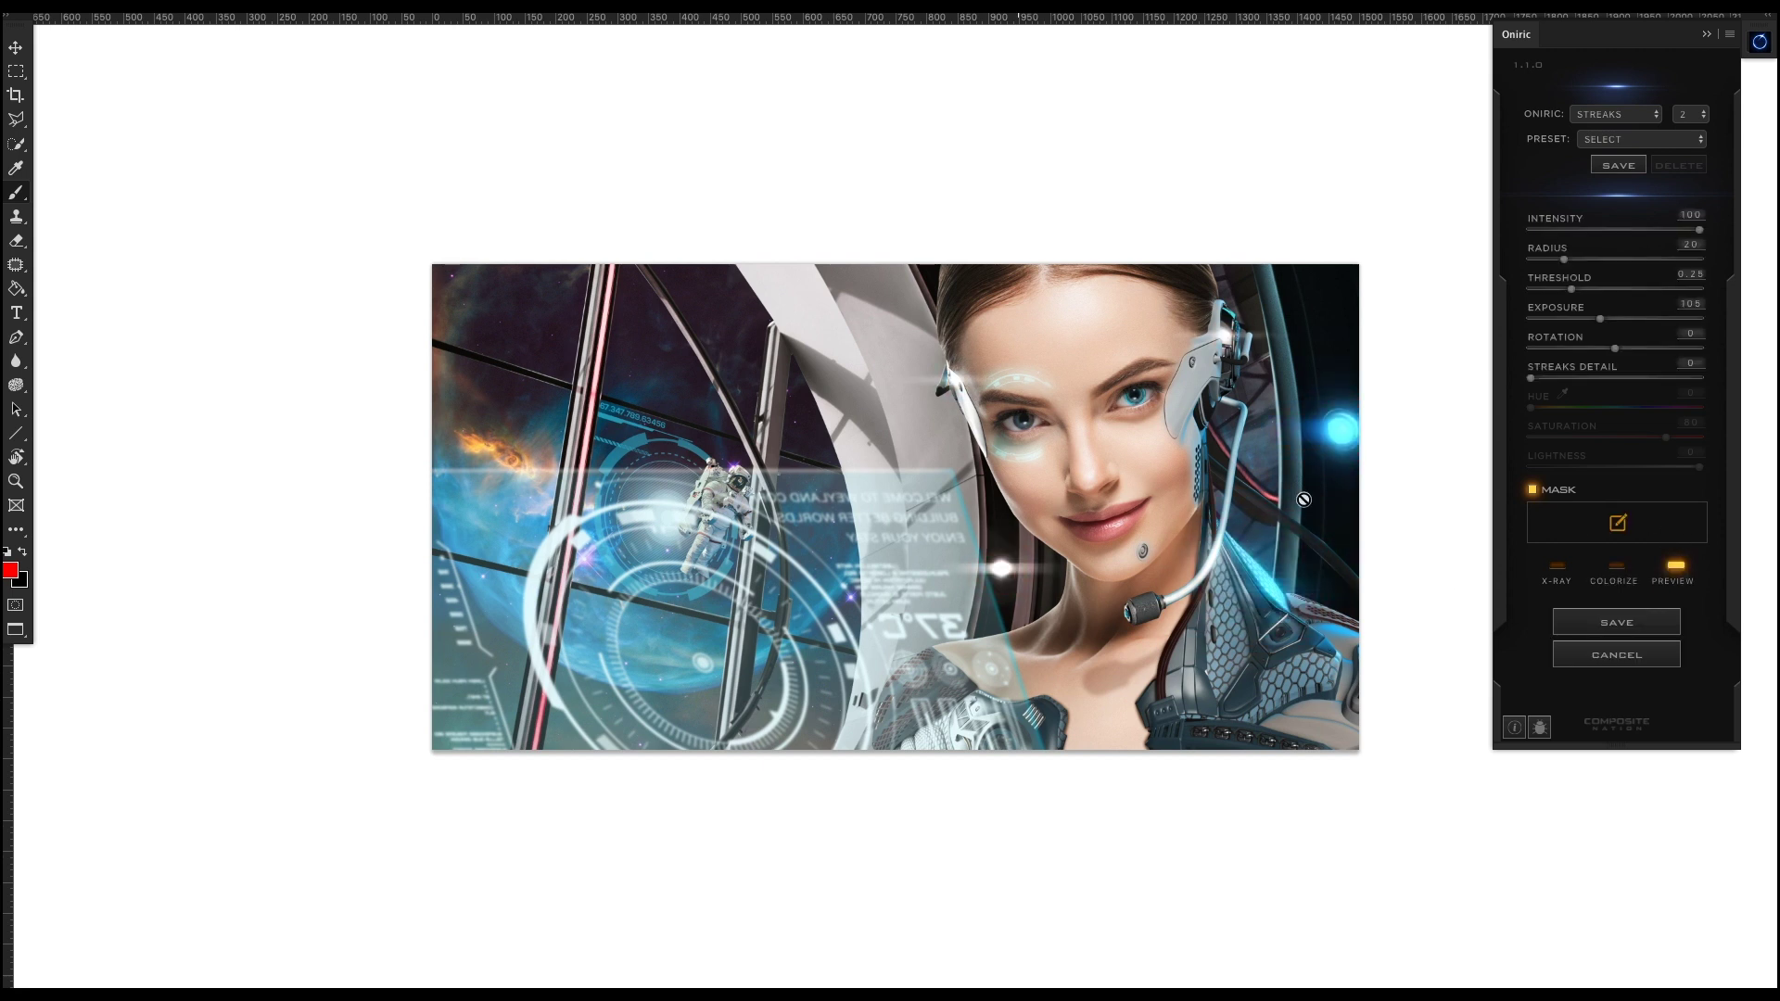
Reopen the streaks mask, extend it around the blue light with a larger brush, and apply it
left_click(1622, 525)
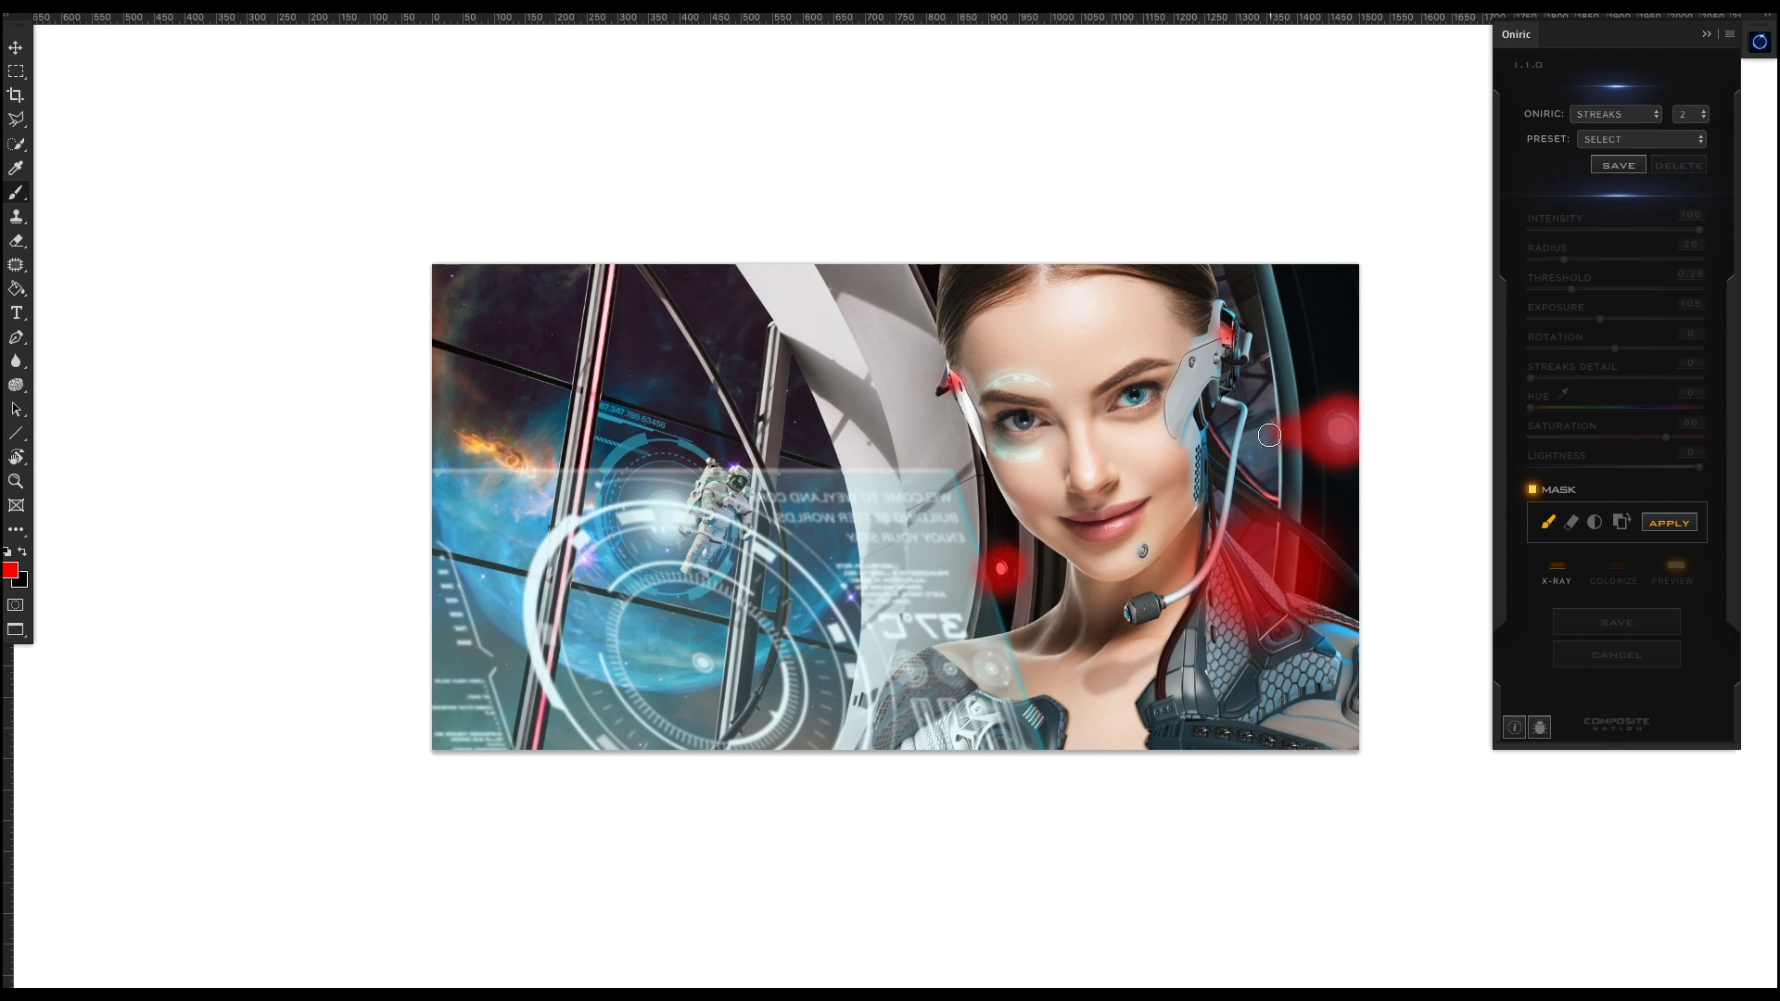
mouse_move(1289, 423)
left_mouse_down()
mouse_move(1363, 390)
mouse_move(1339, 464)
mouse_move(1344, 432)
left_mouse_up()
key("bracketright")
key("bracketright")
key("bracketright")
key("bracketright")
key("bracketright")
key("bracketright")
left_click(1332, 425)
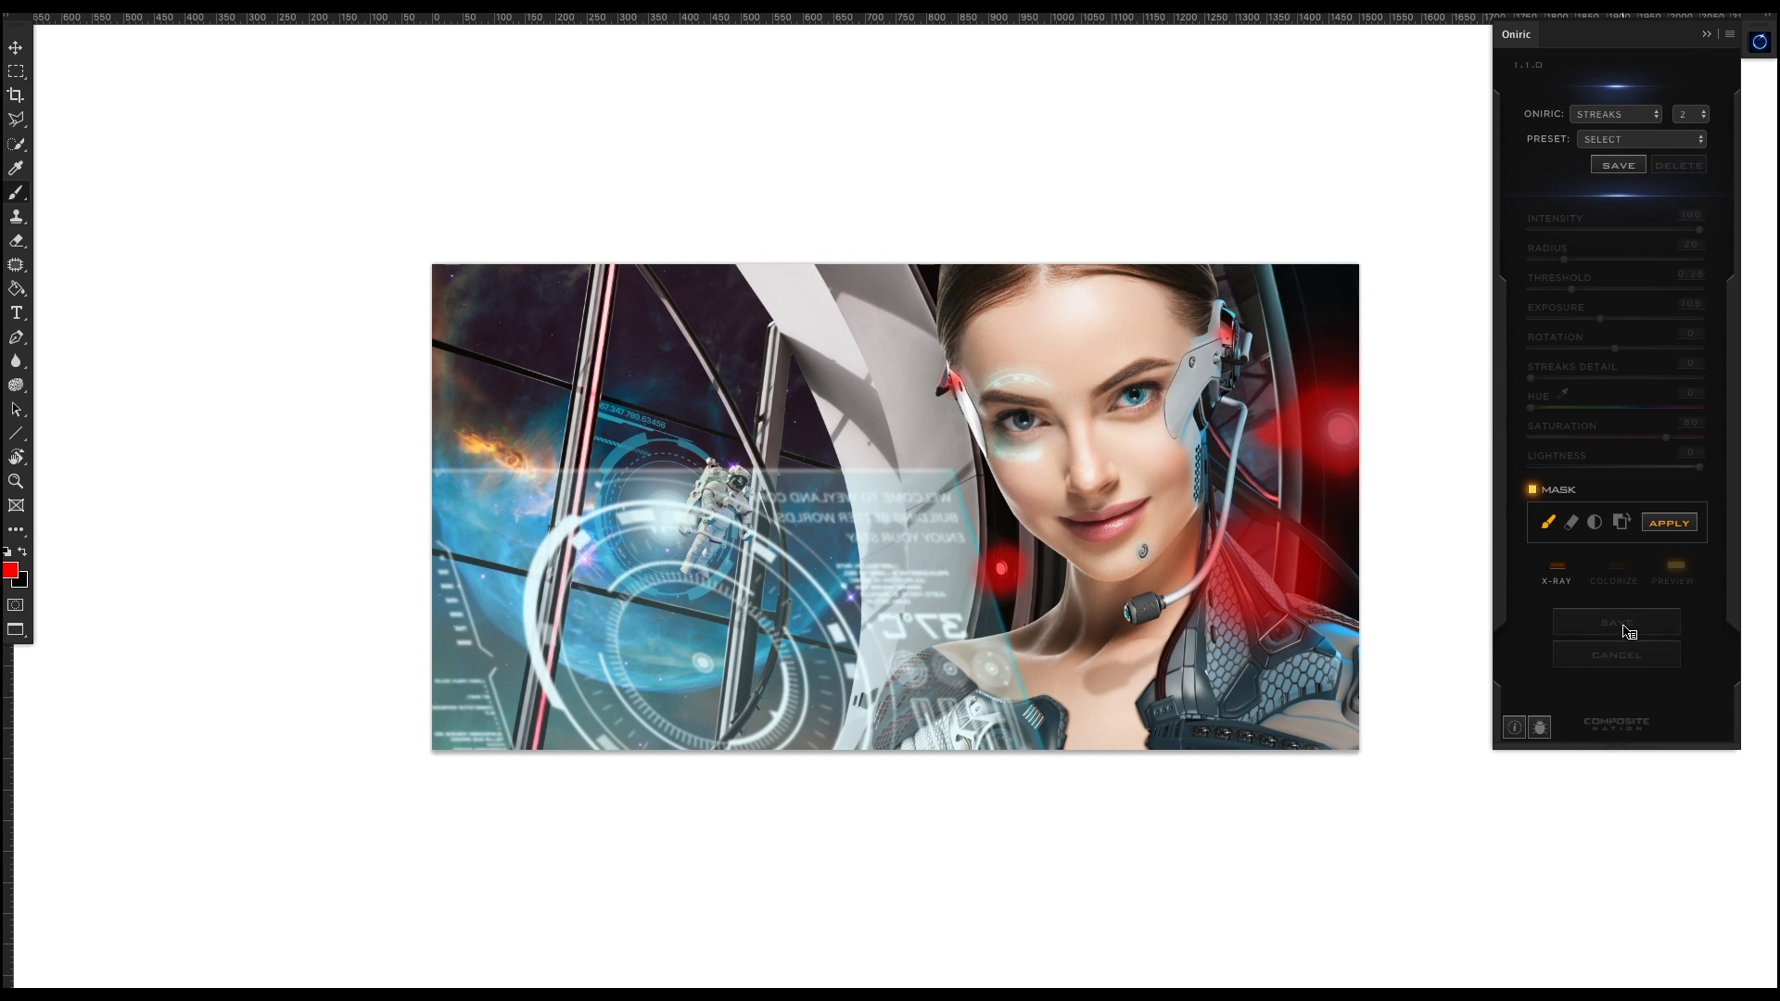
left_click(1668, 523)
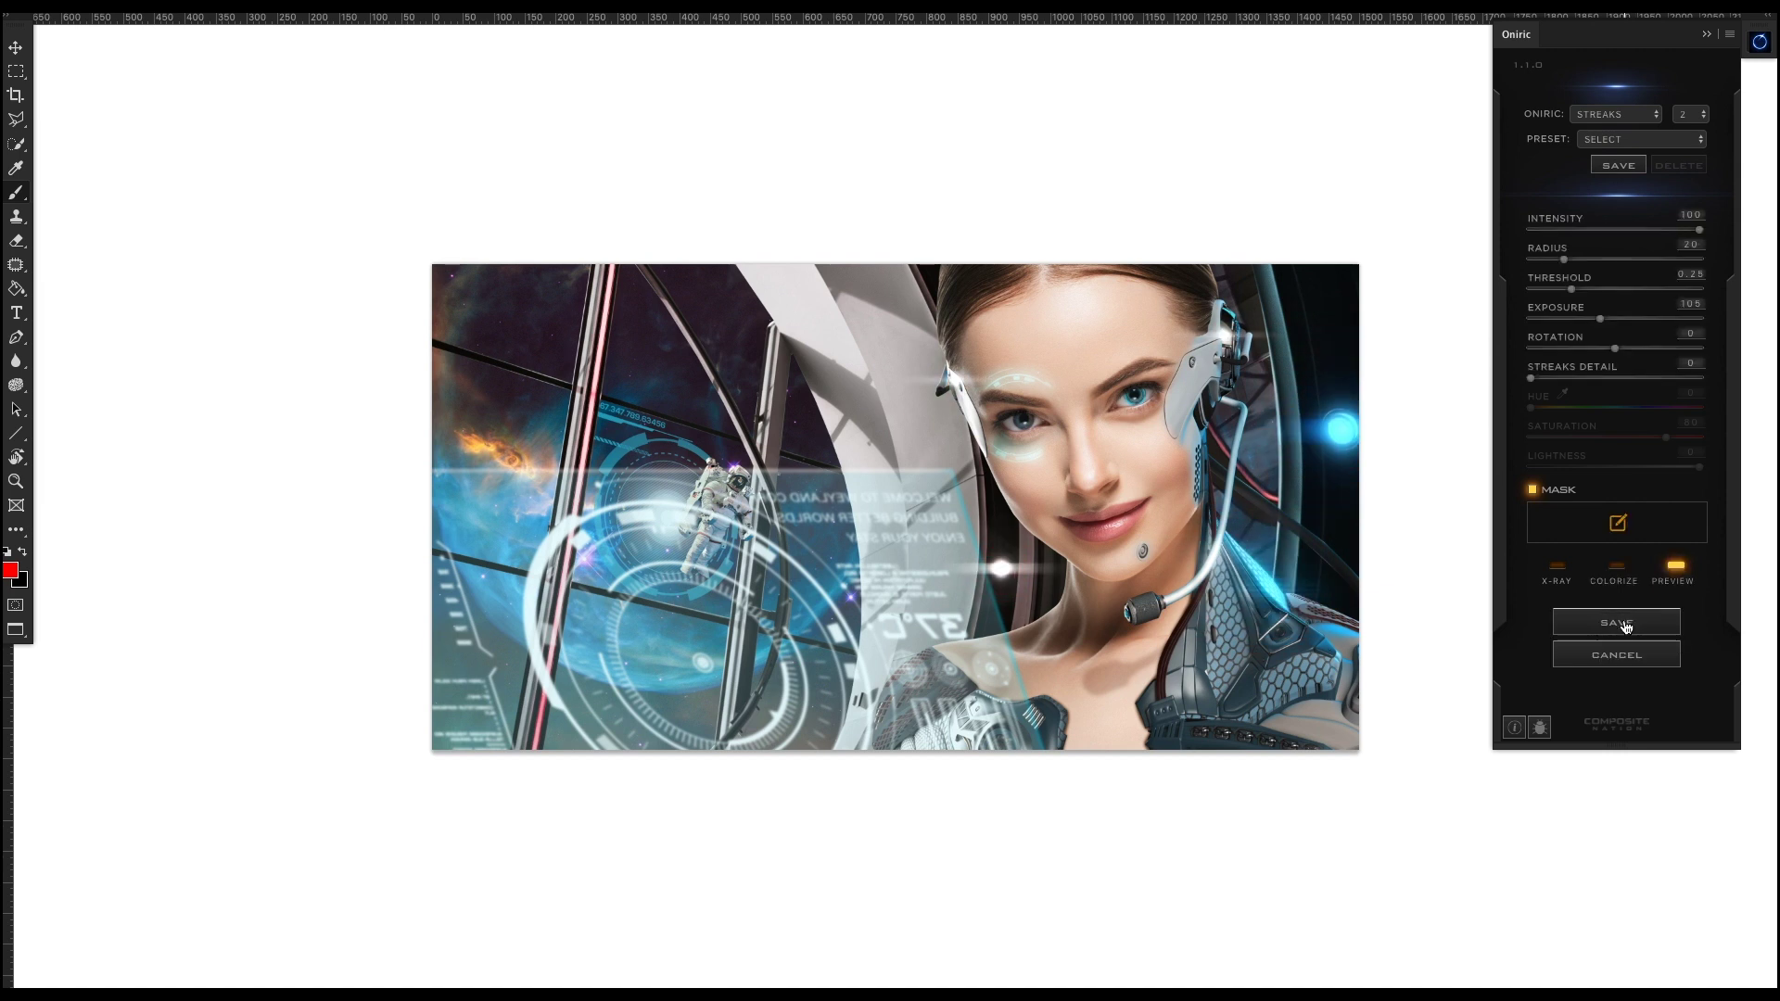
Save the new Oniric element under the name "streaks"
left_click(1624, 623)
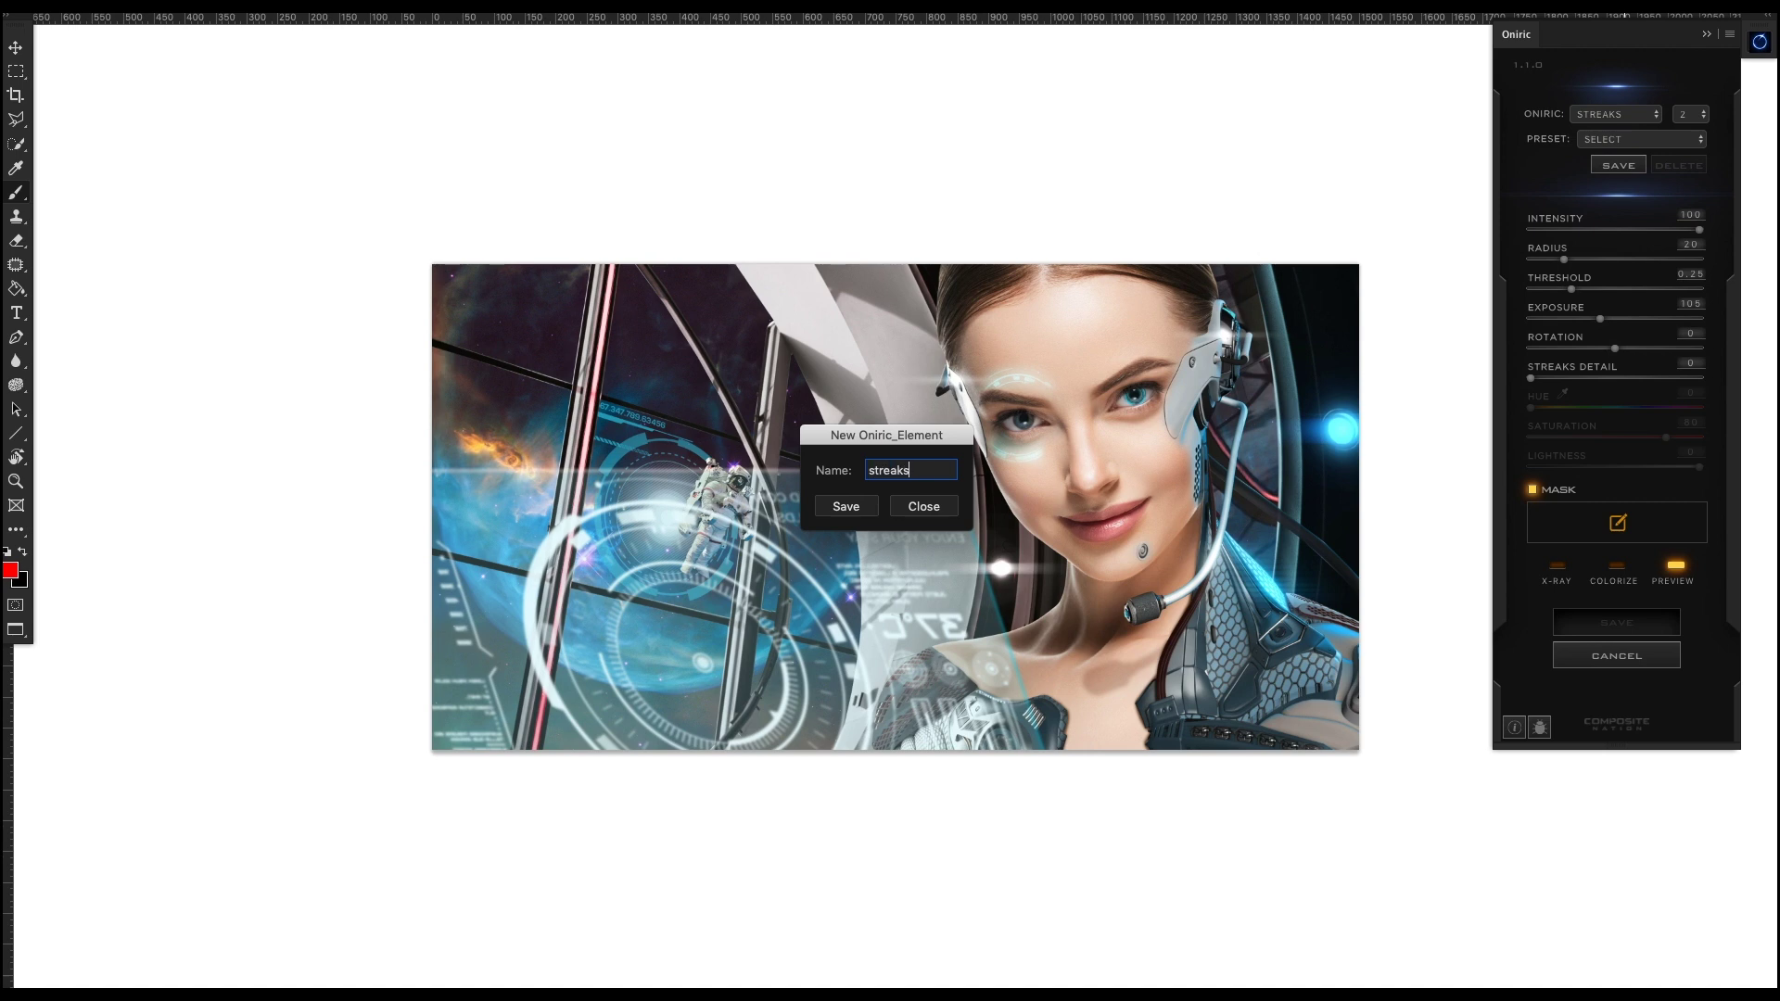
key("Return")
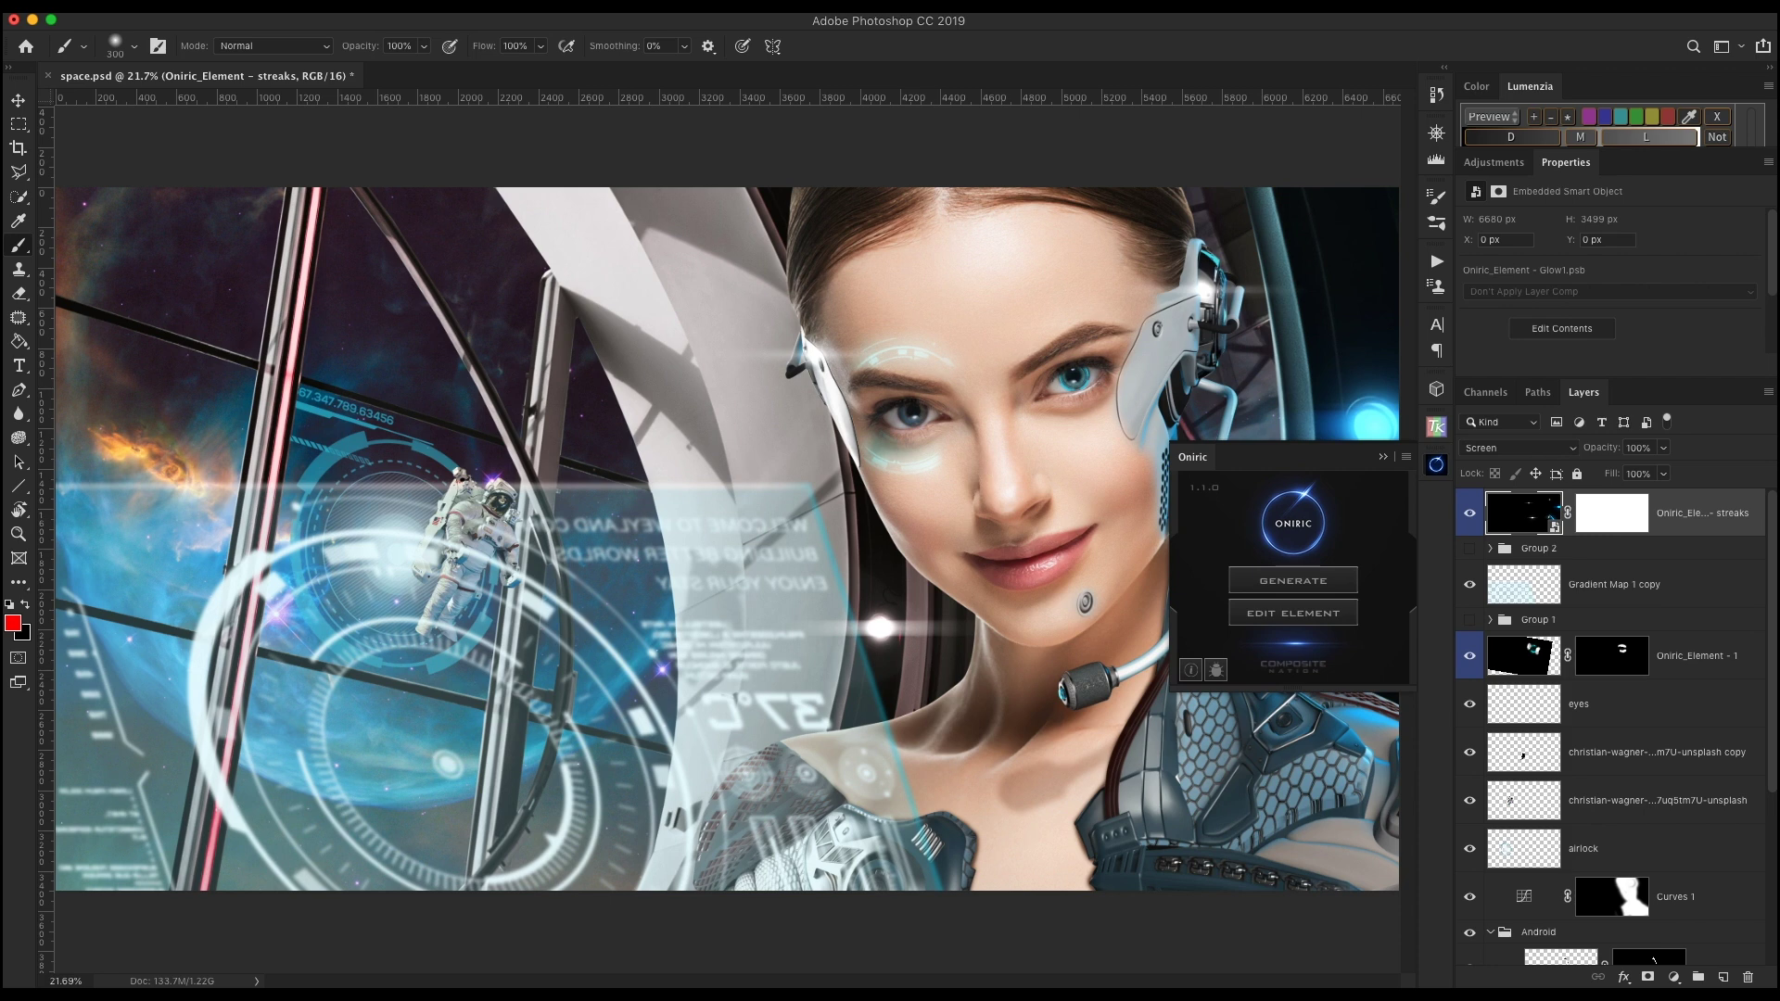
key("super+minus")
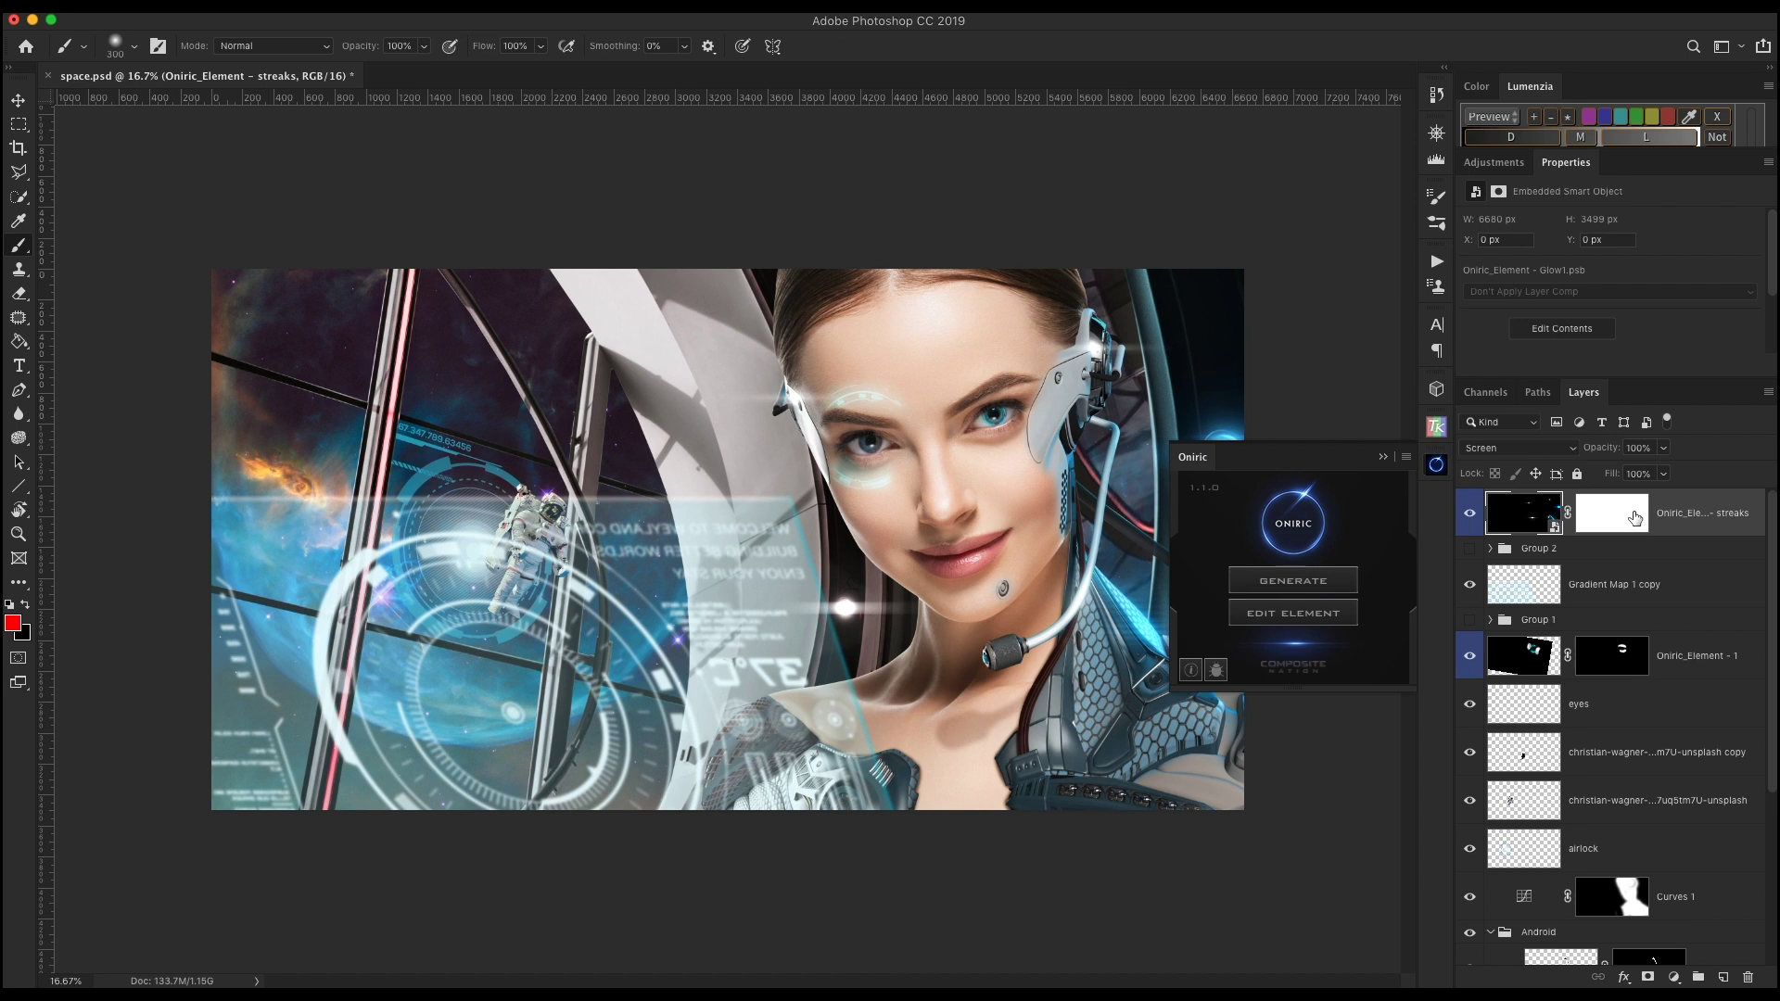
left_click(1663, 448)
mouse_move(1668, 471)
left_mouse_down()
mouse_move(1623, 475)
mouse_move(1664, 473)
mouse_move(1664, 489)
left_mouse_up()
left_click(1672, 555)
Generate a new Diffuse Oniric element, check its glow areas in X-ray view, and set the threshold to 0.23
left_click(1318, 590)
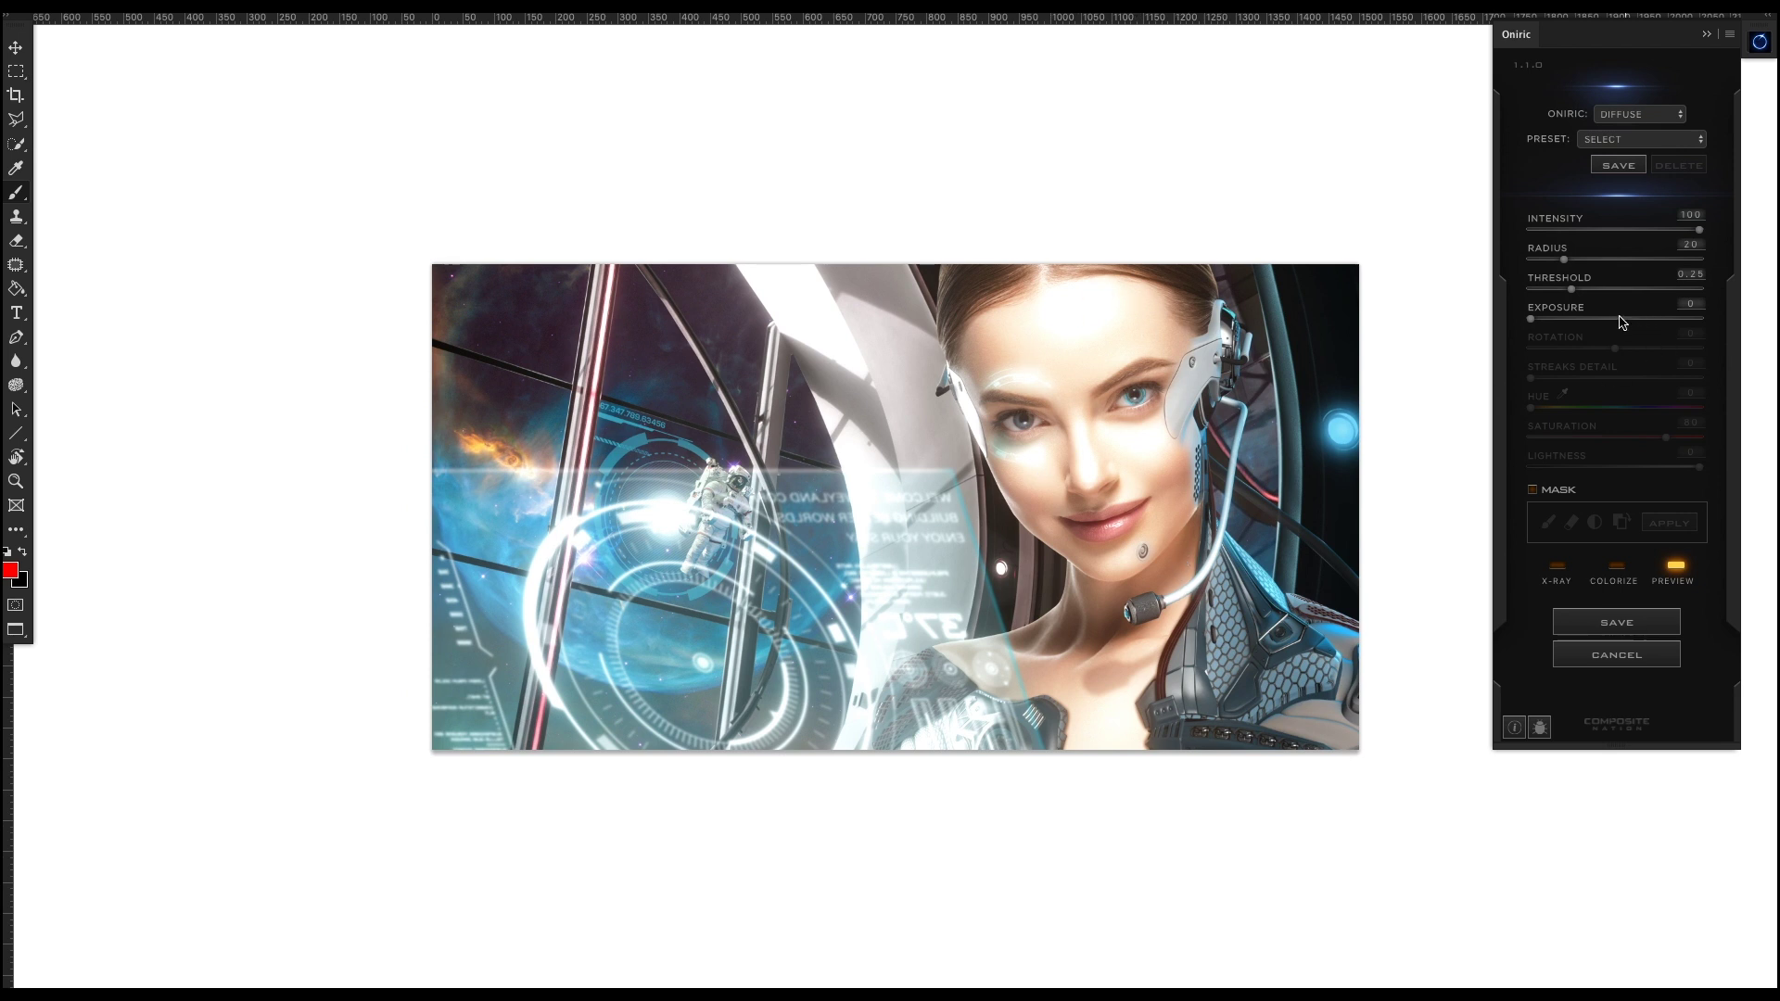
left_click_drag(1573, 290, 1554, 289)
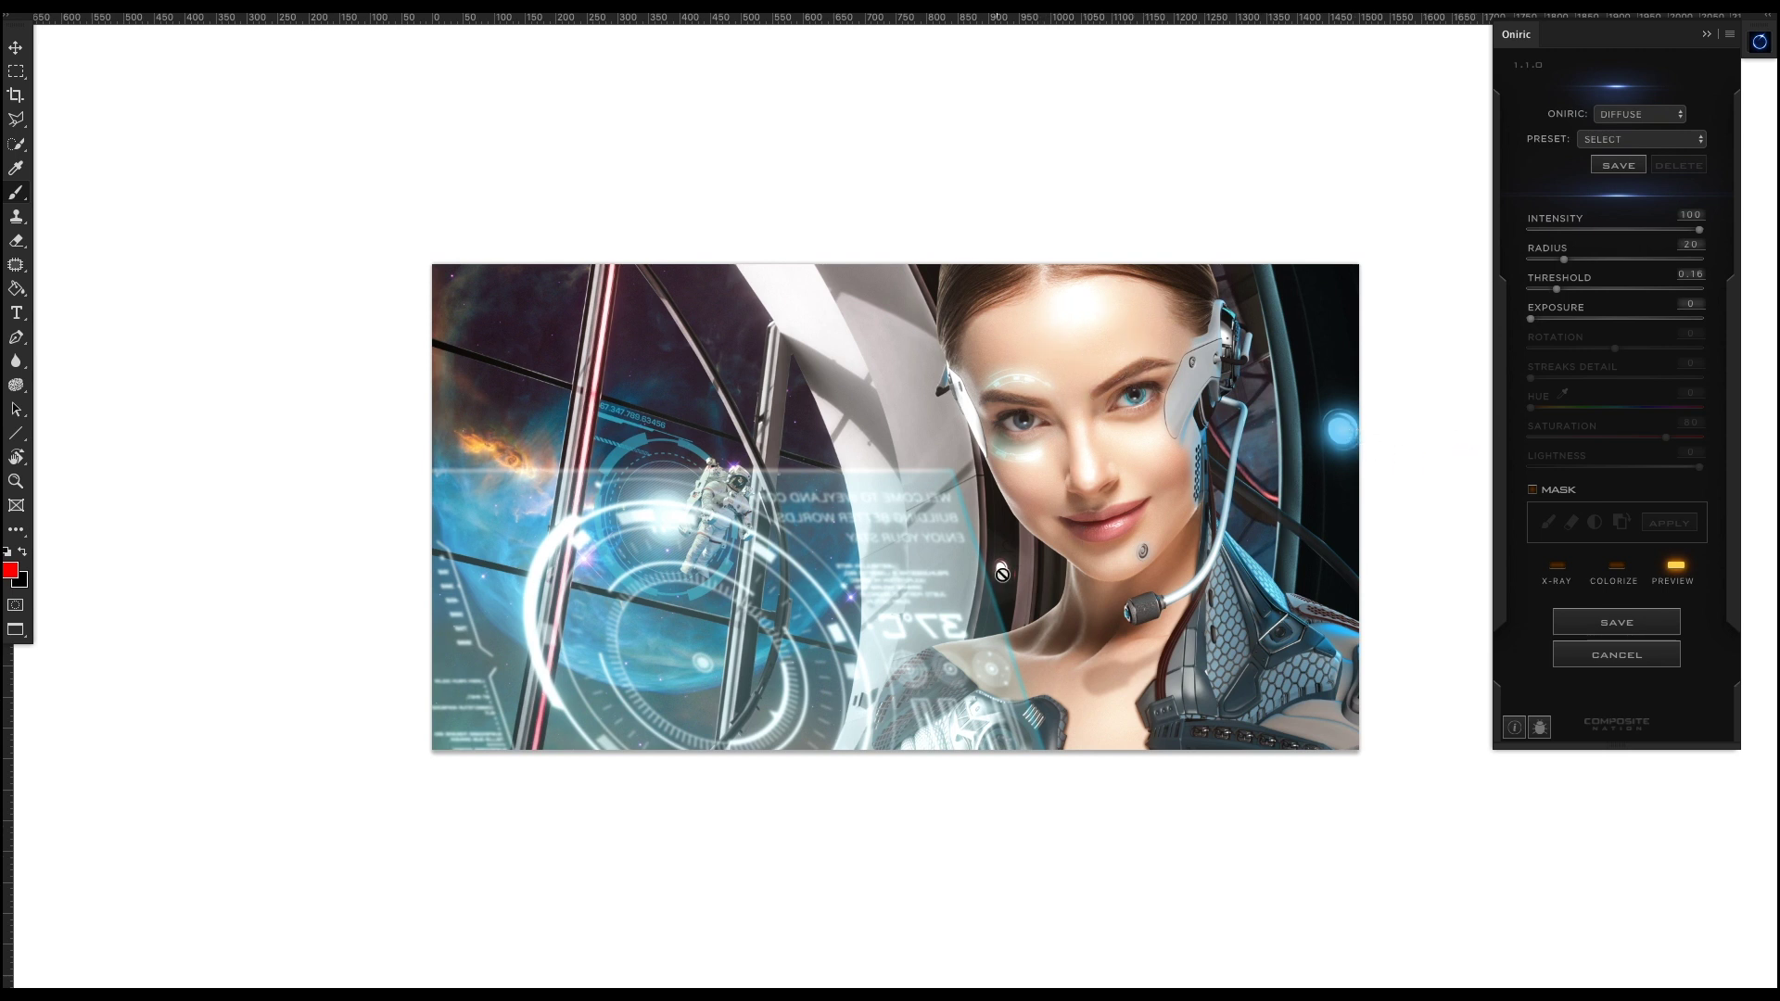
left_click(1559, 568)
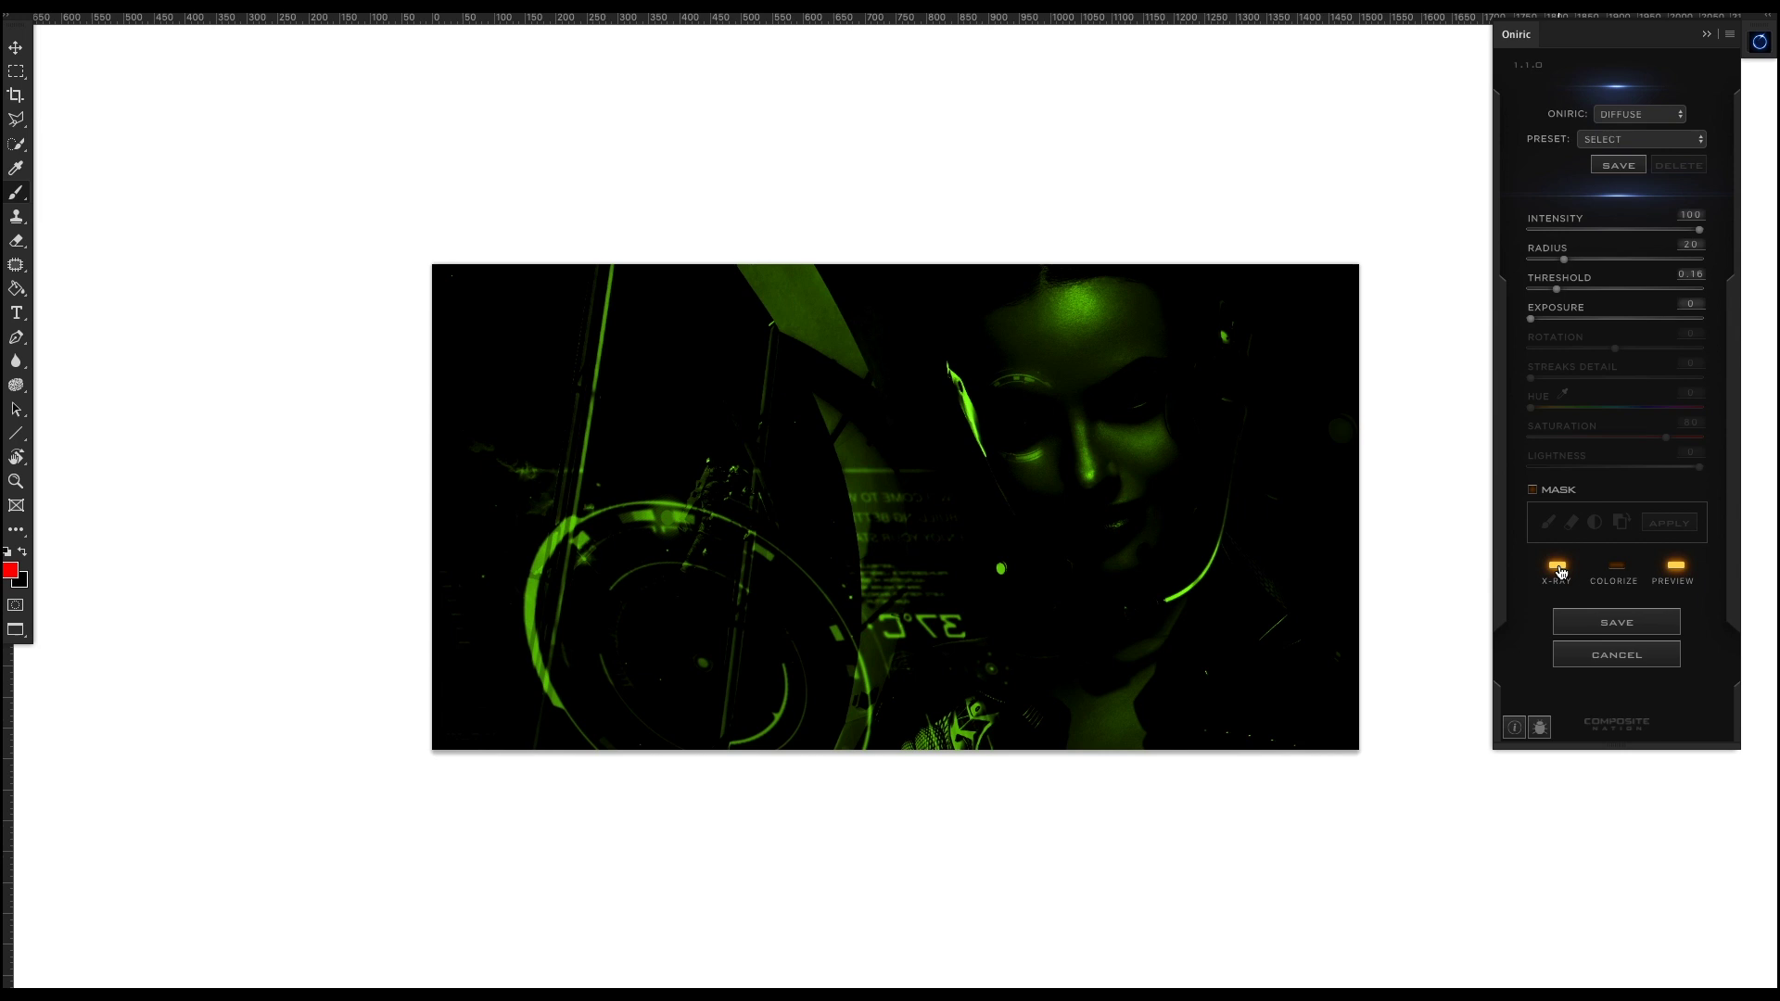
left_click(1558, 568)
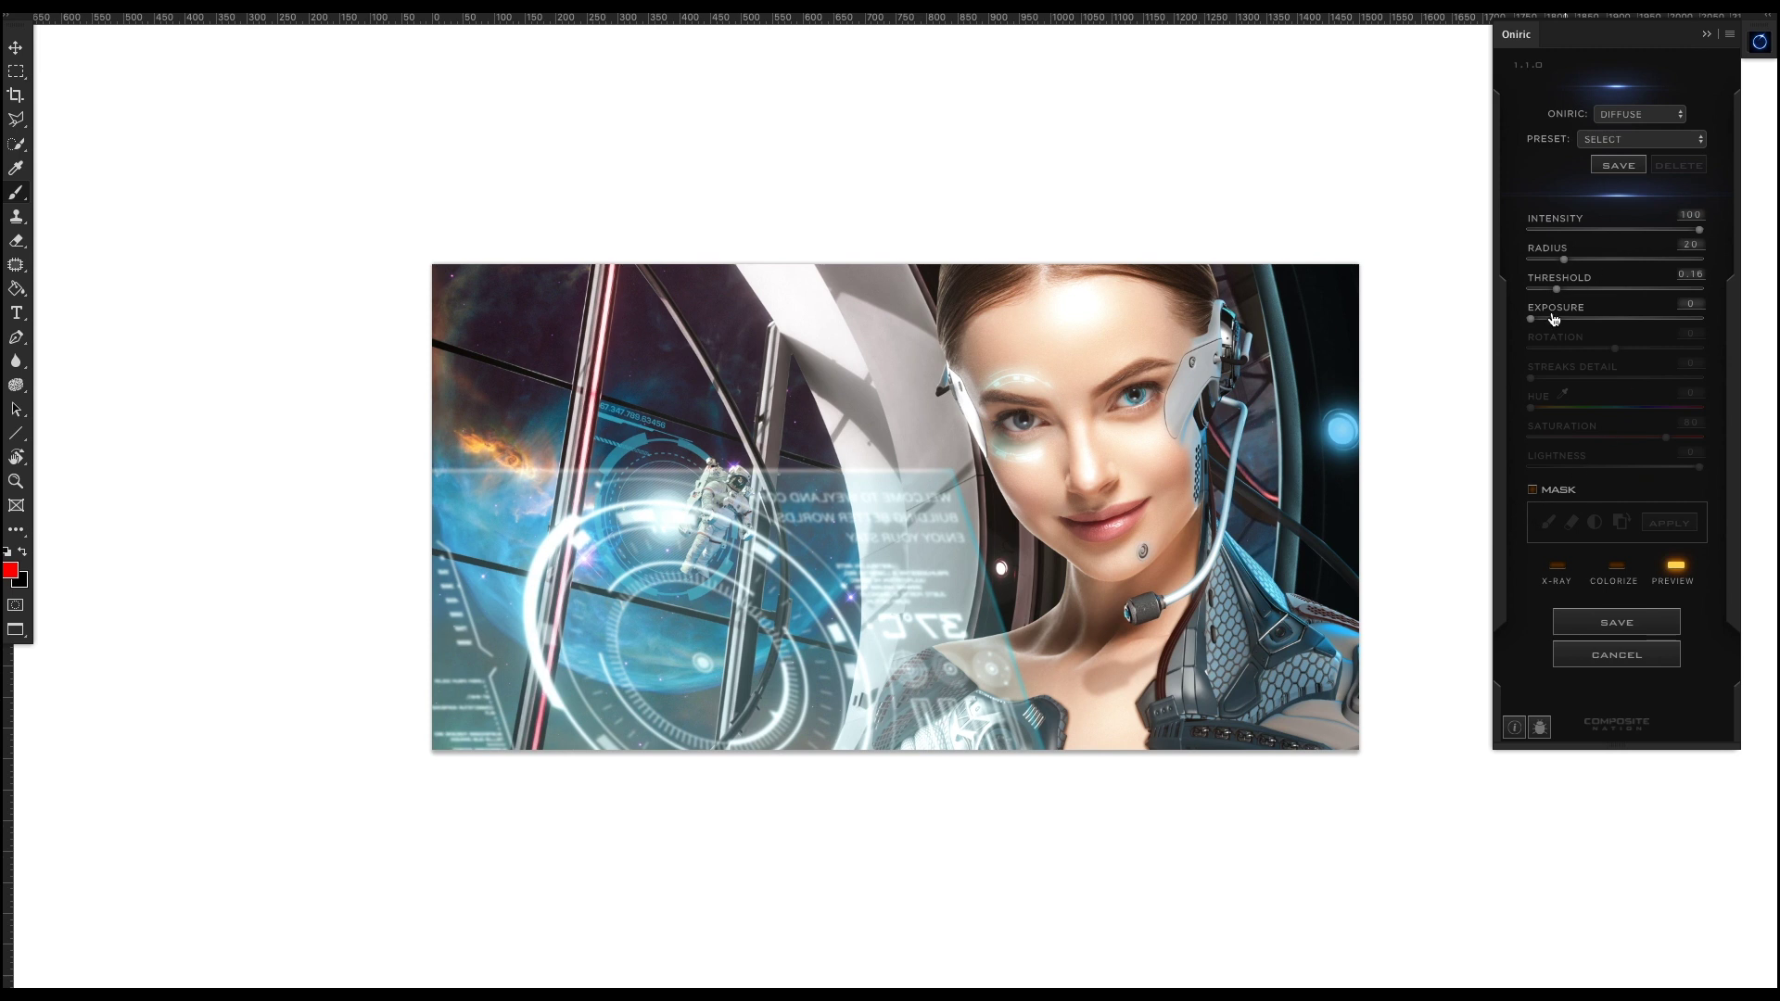
left_click(1559, 292)
left_click_drag(1564, 295, 1572, 290)
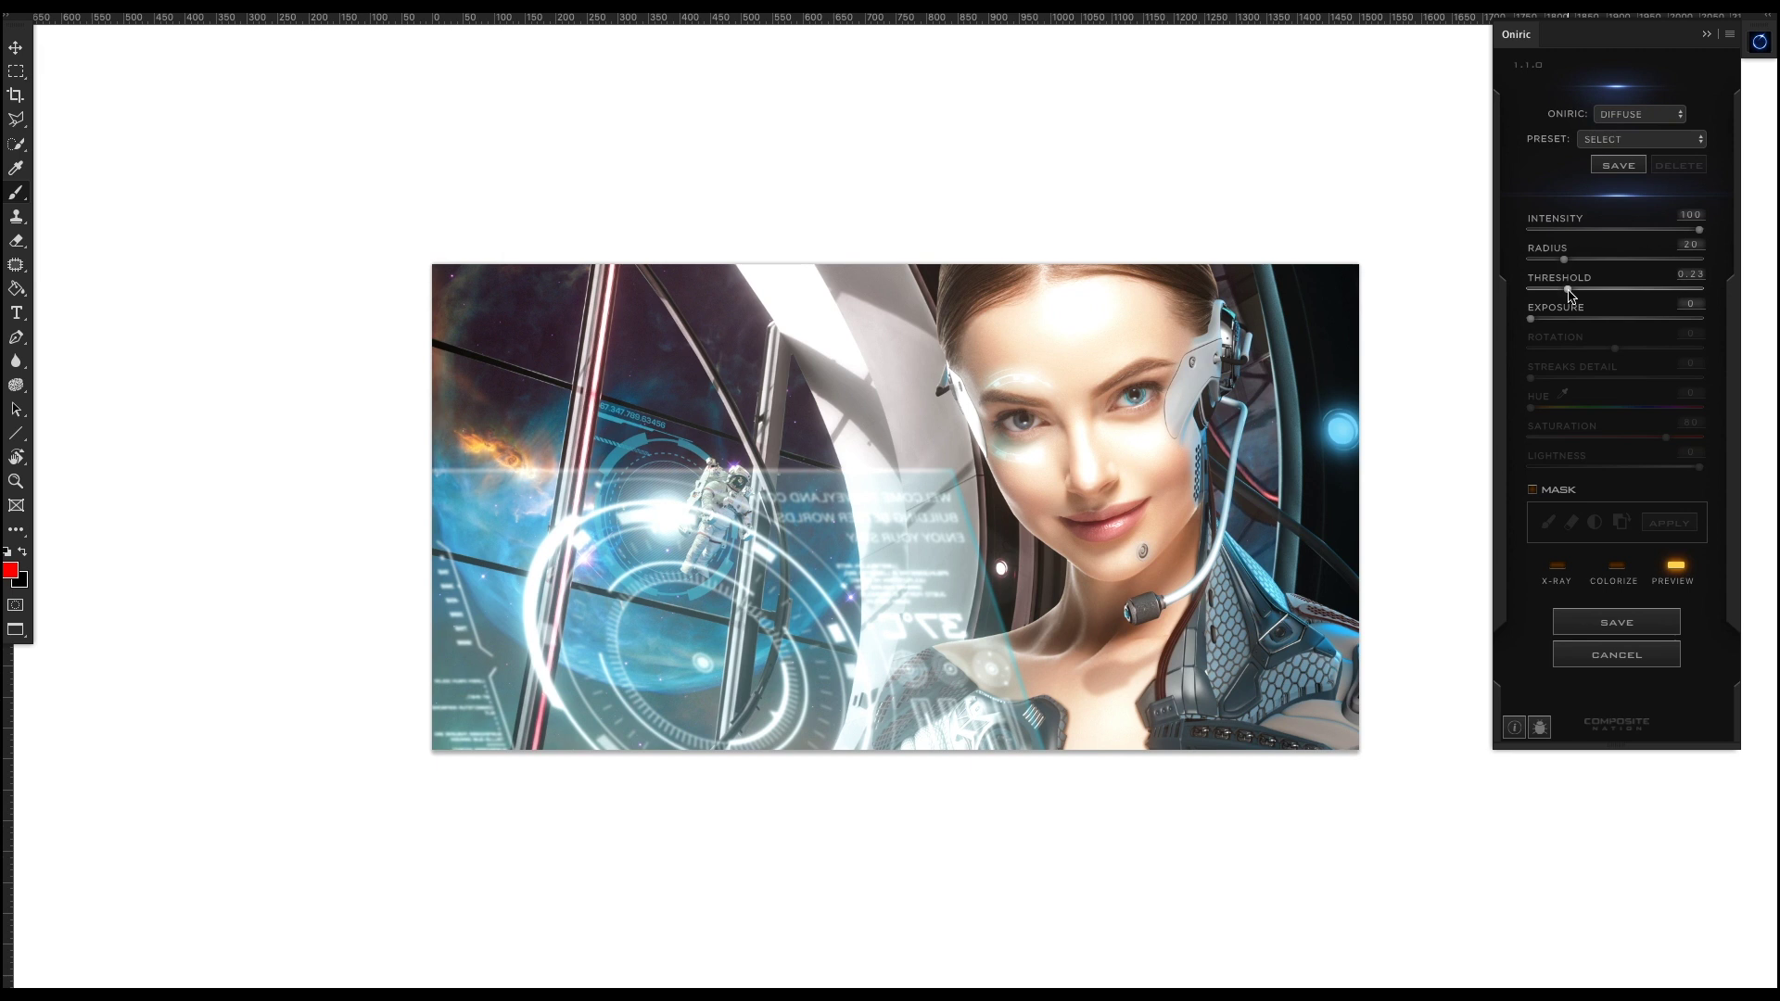
Save the Diffuse element under the name "diffuse 1"
left_click(1616, 623)
type("diffus")
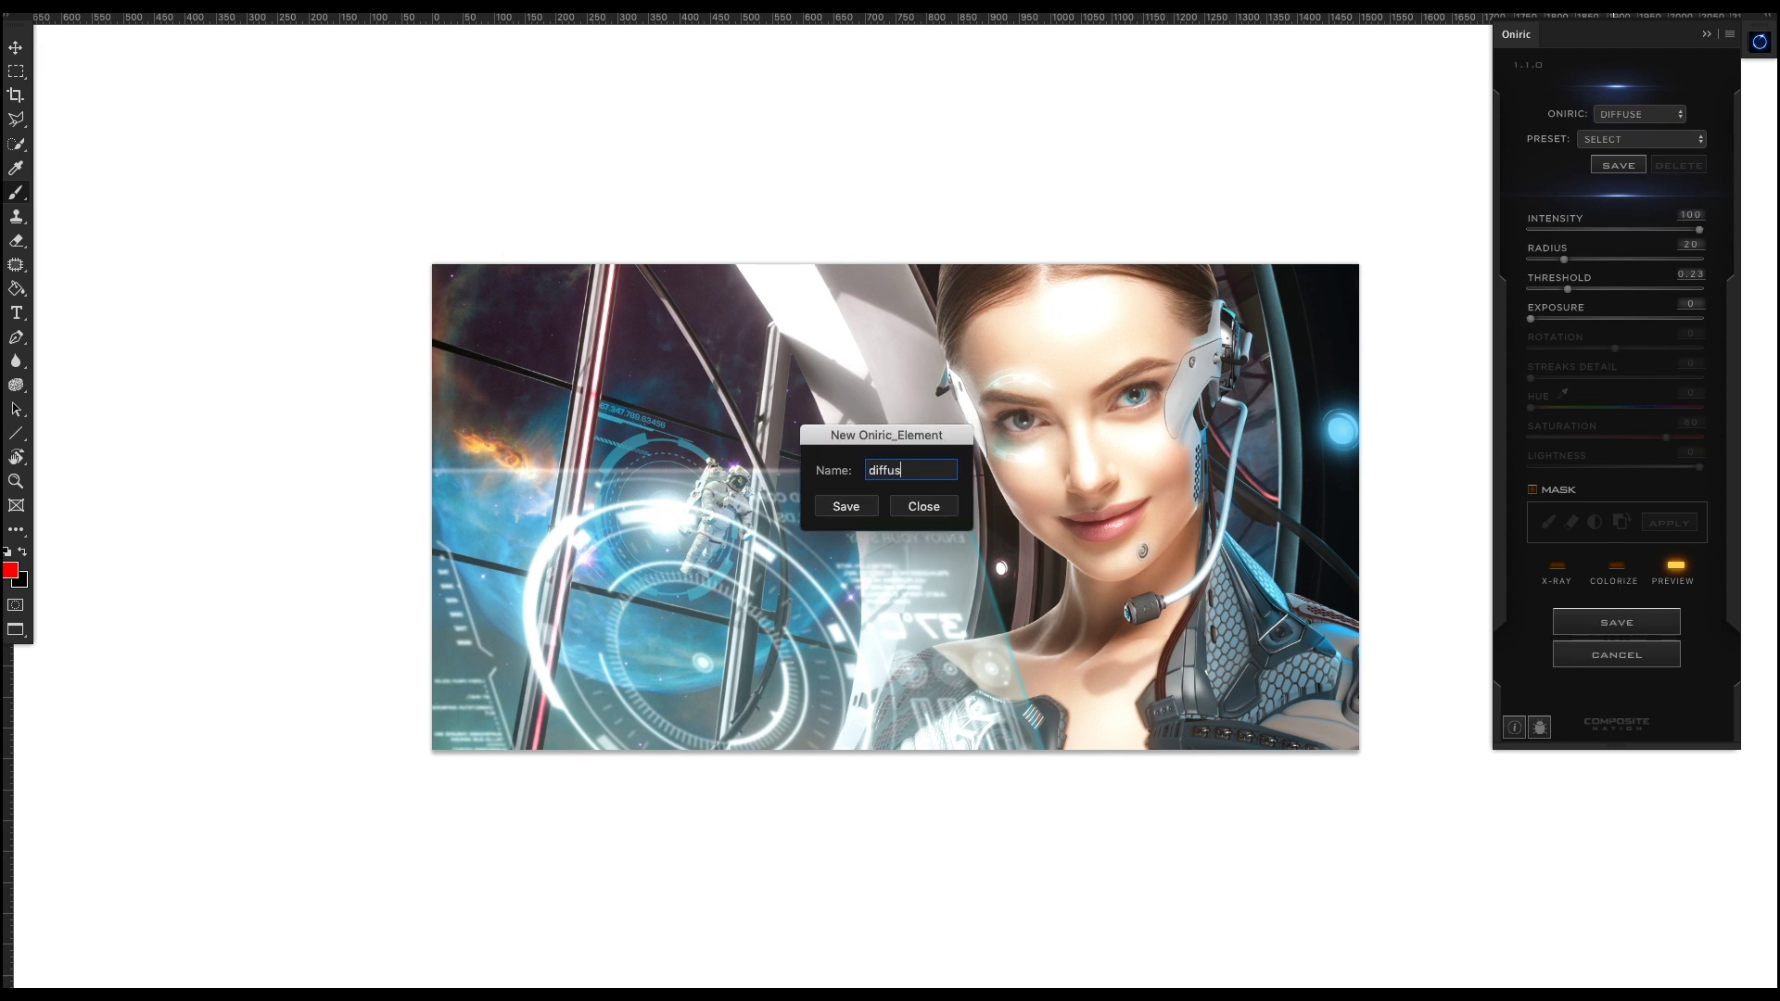
type("e 1")
key("Return")
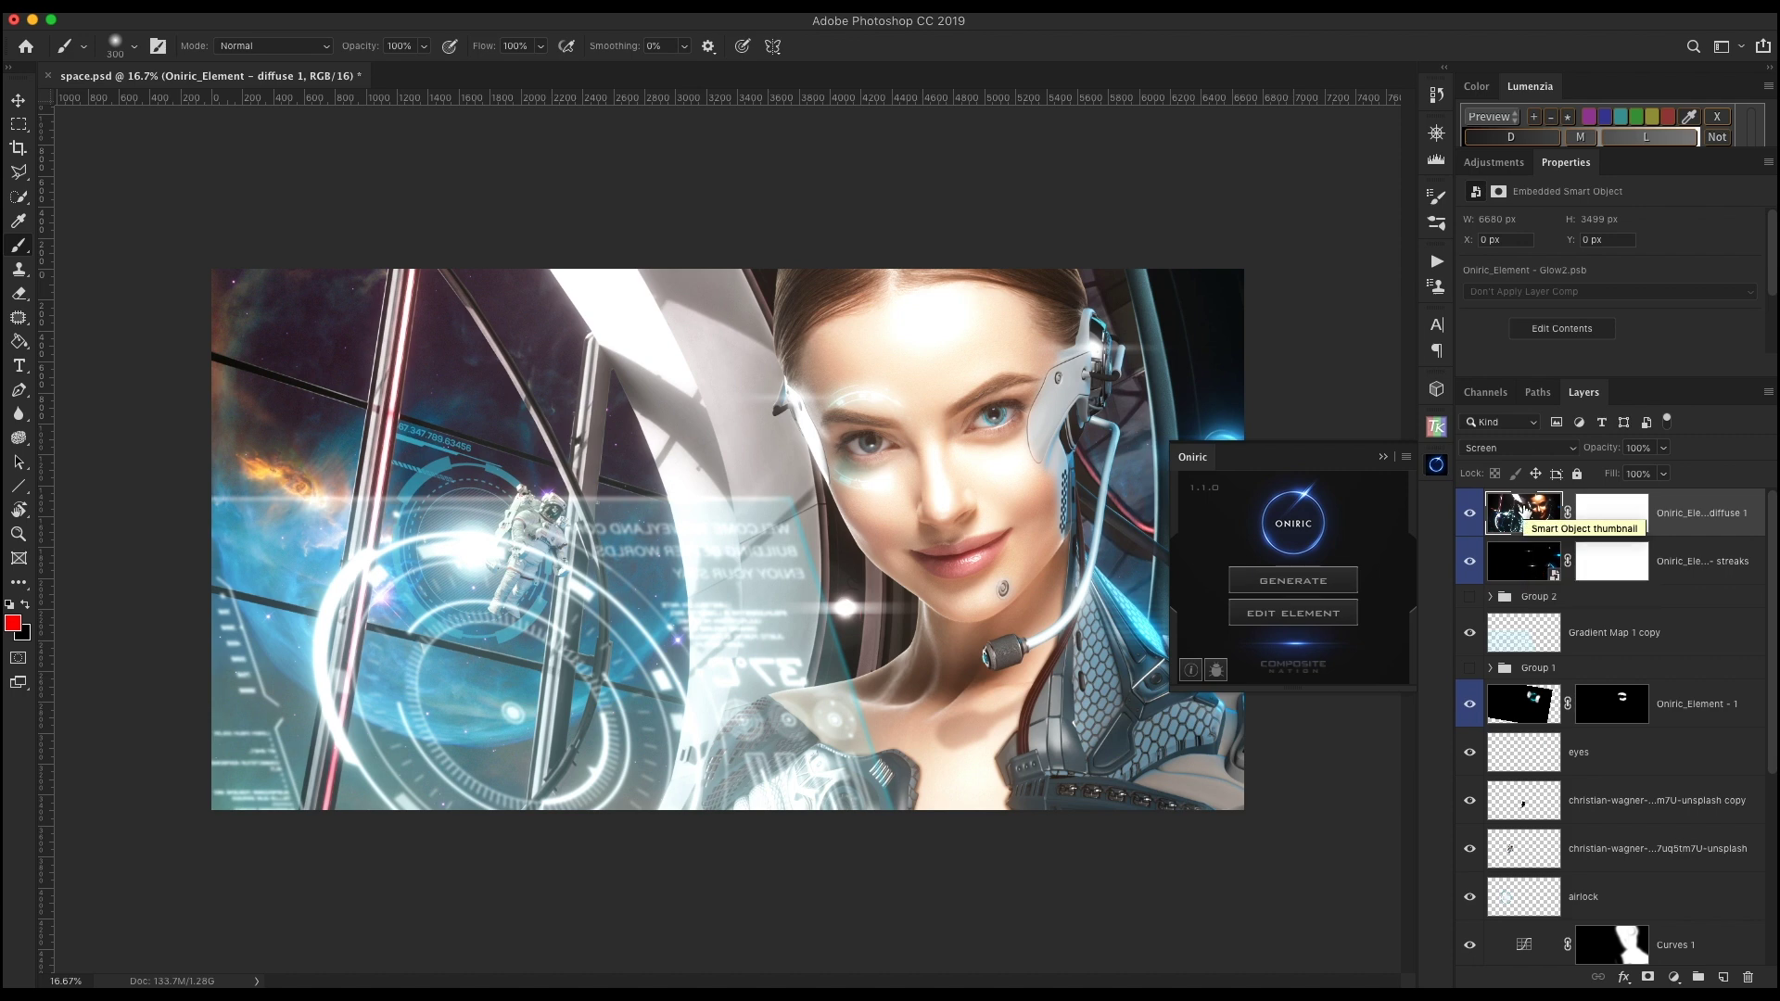
Compare the image with and without the diffuse 1 layer and preview other blend modes such as Overlay
left_click(1469, 513)
left_click(1468, 513)
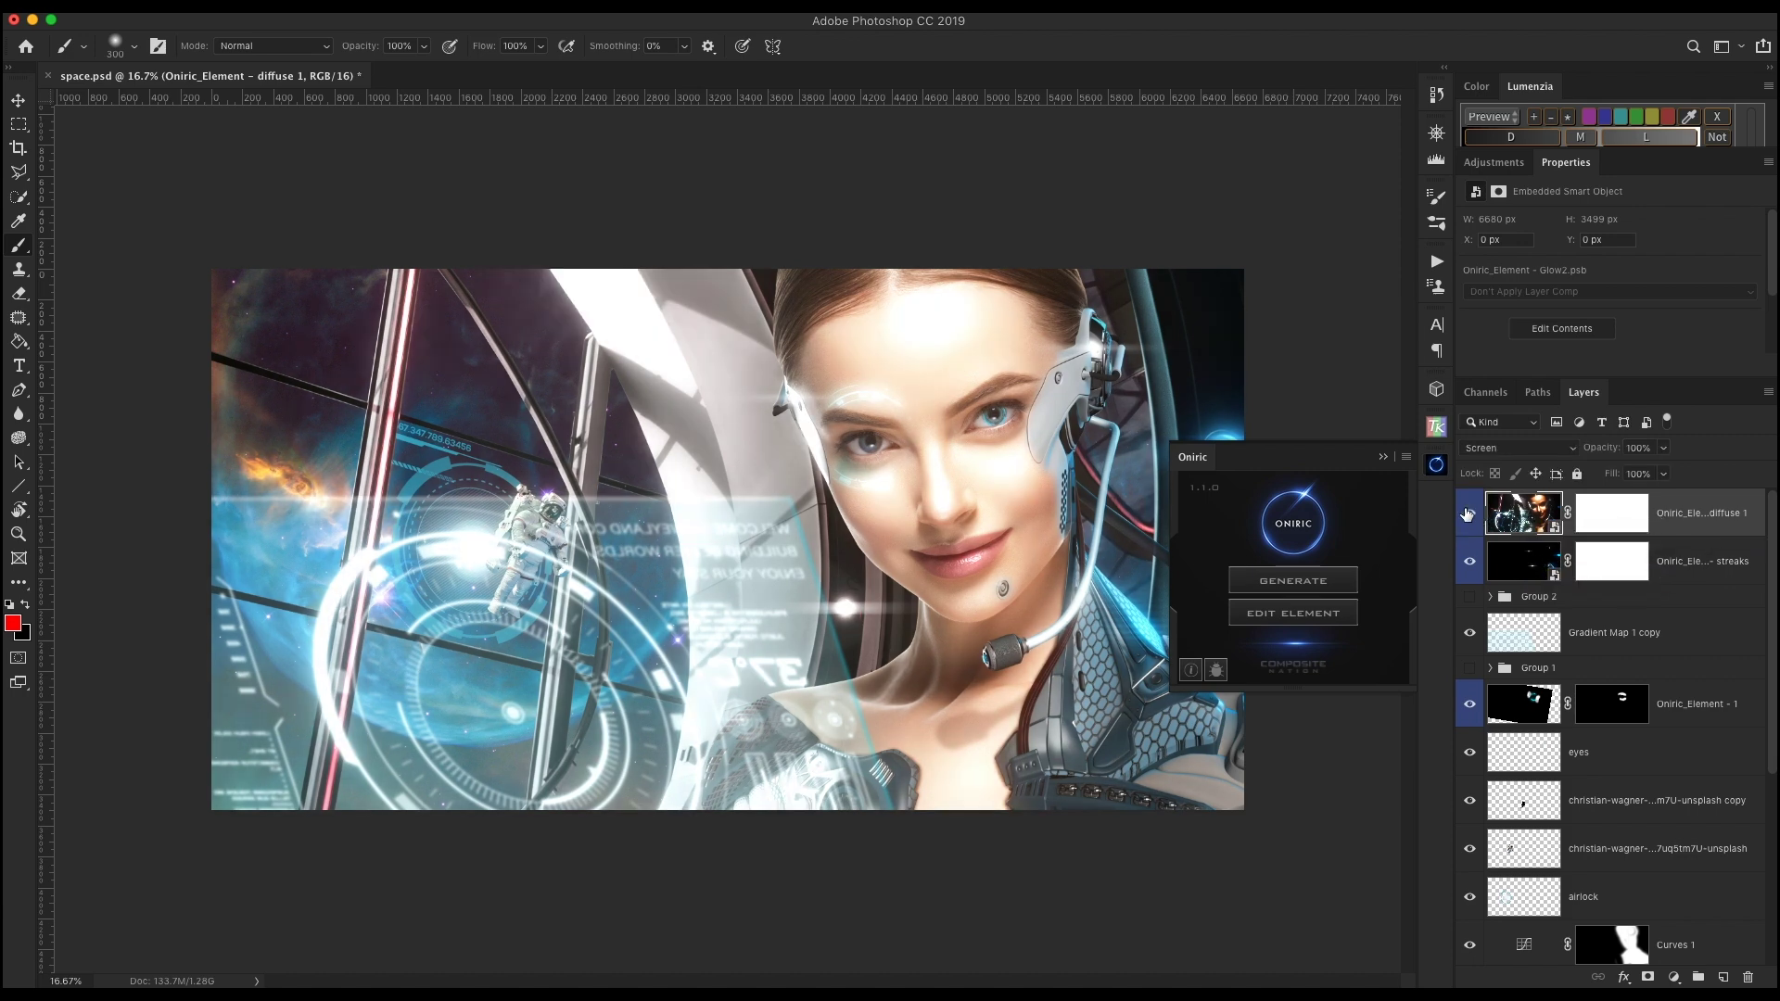
left_click(1574, 449)
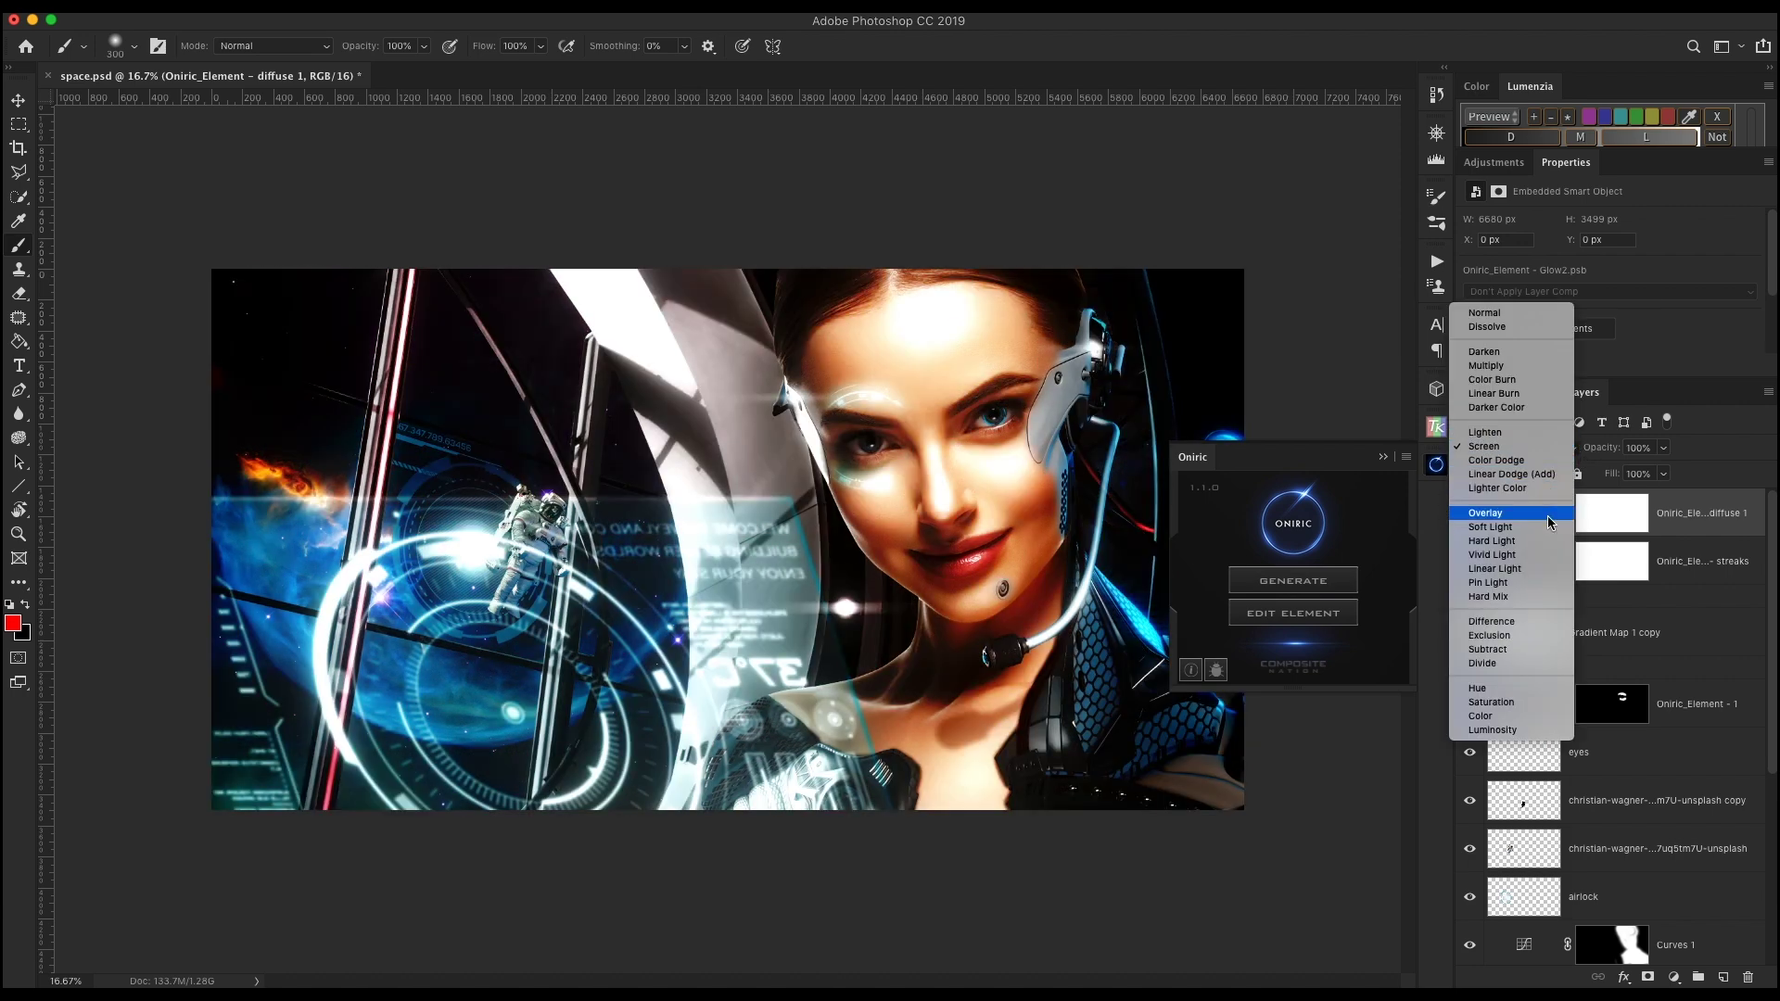
left_click(1692, 528)
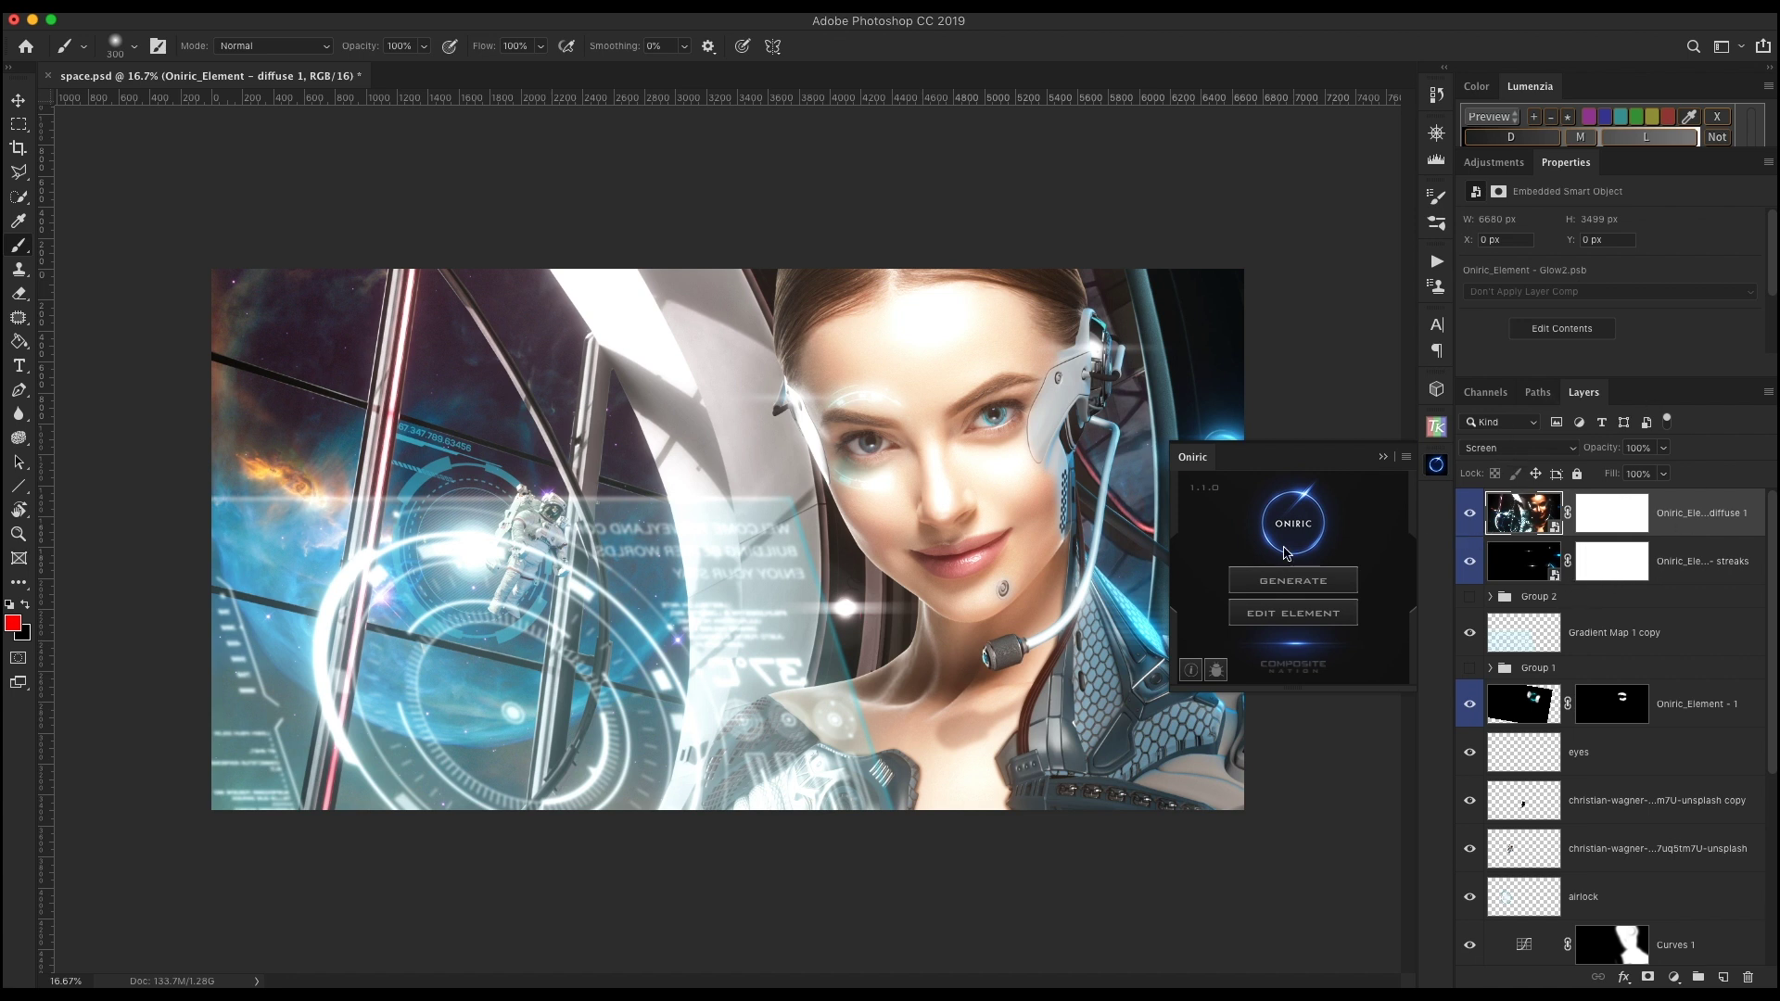
Generate another Diffuse Oniric element, colorize it with hue 202, and set its intensity to 87
left_click(1298, 582)
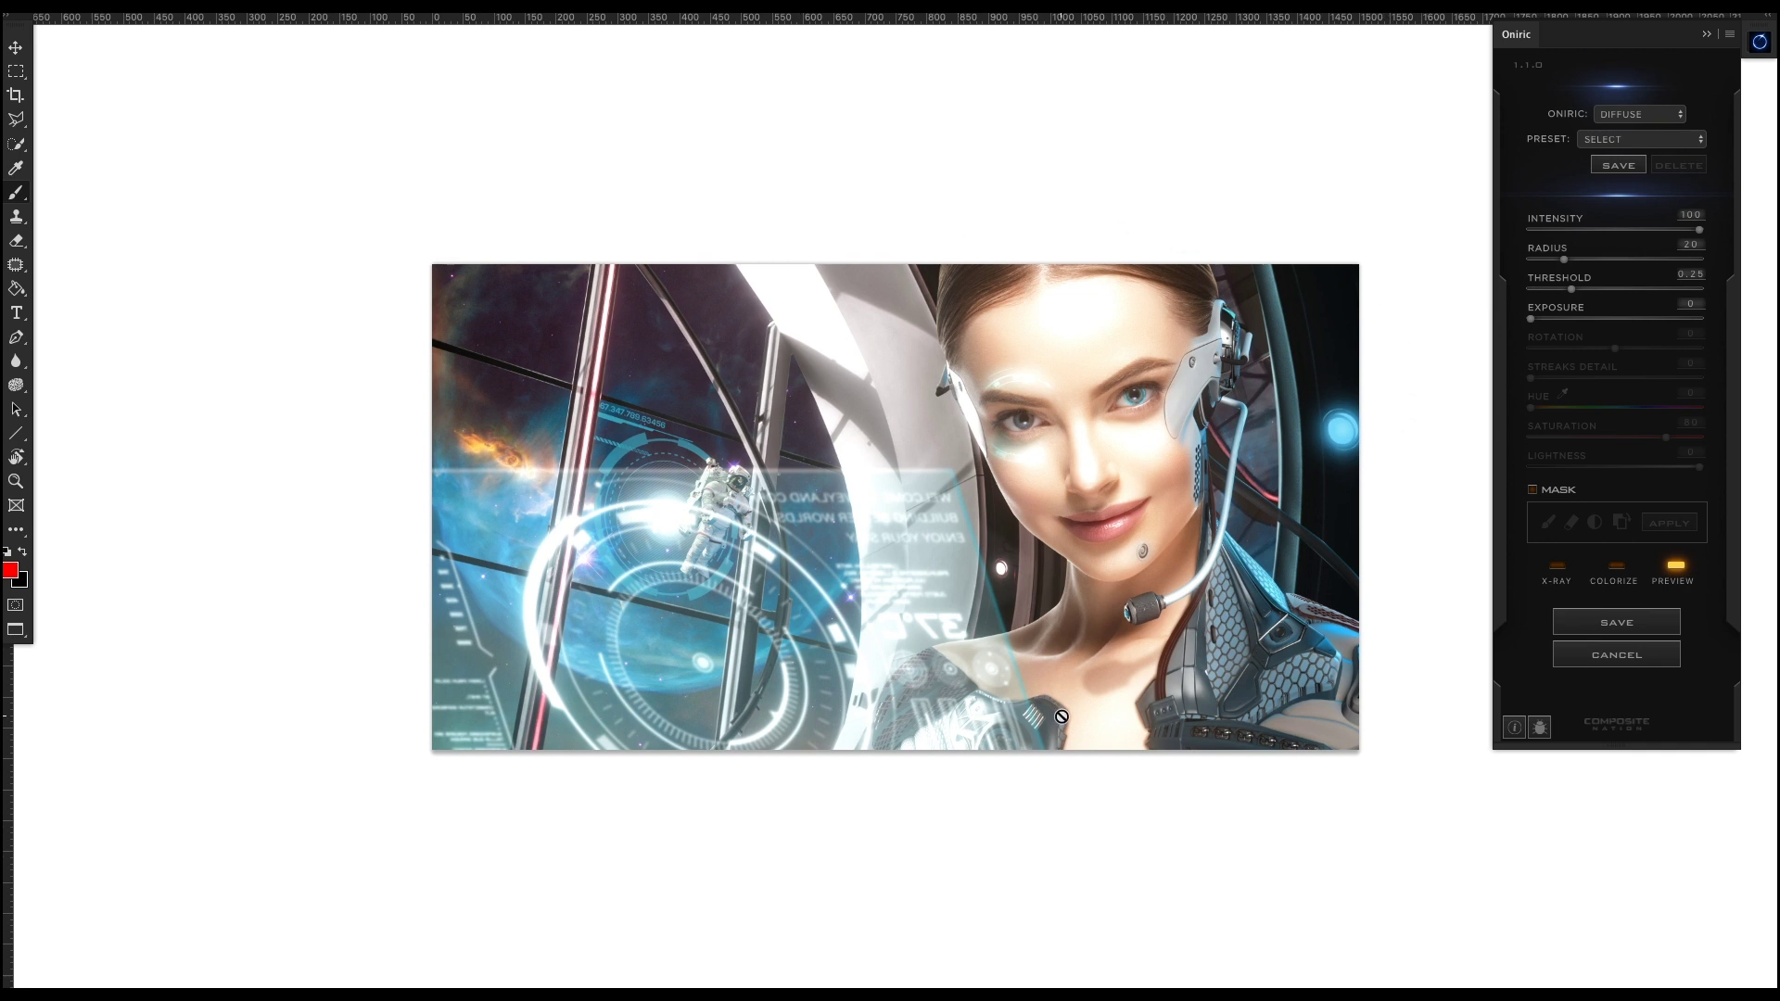
left_click(1617, 569)
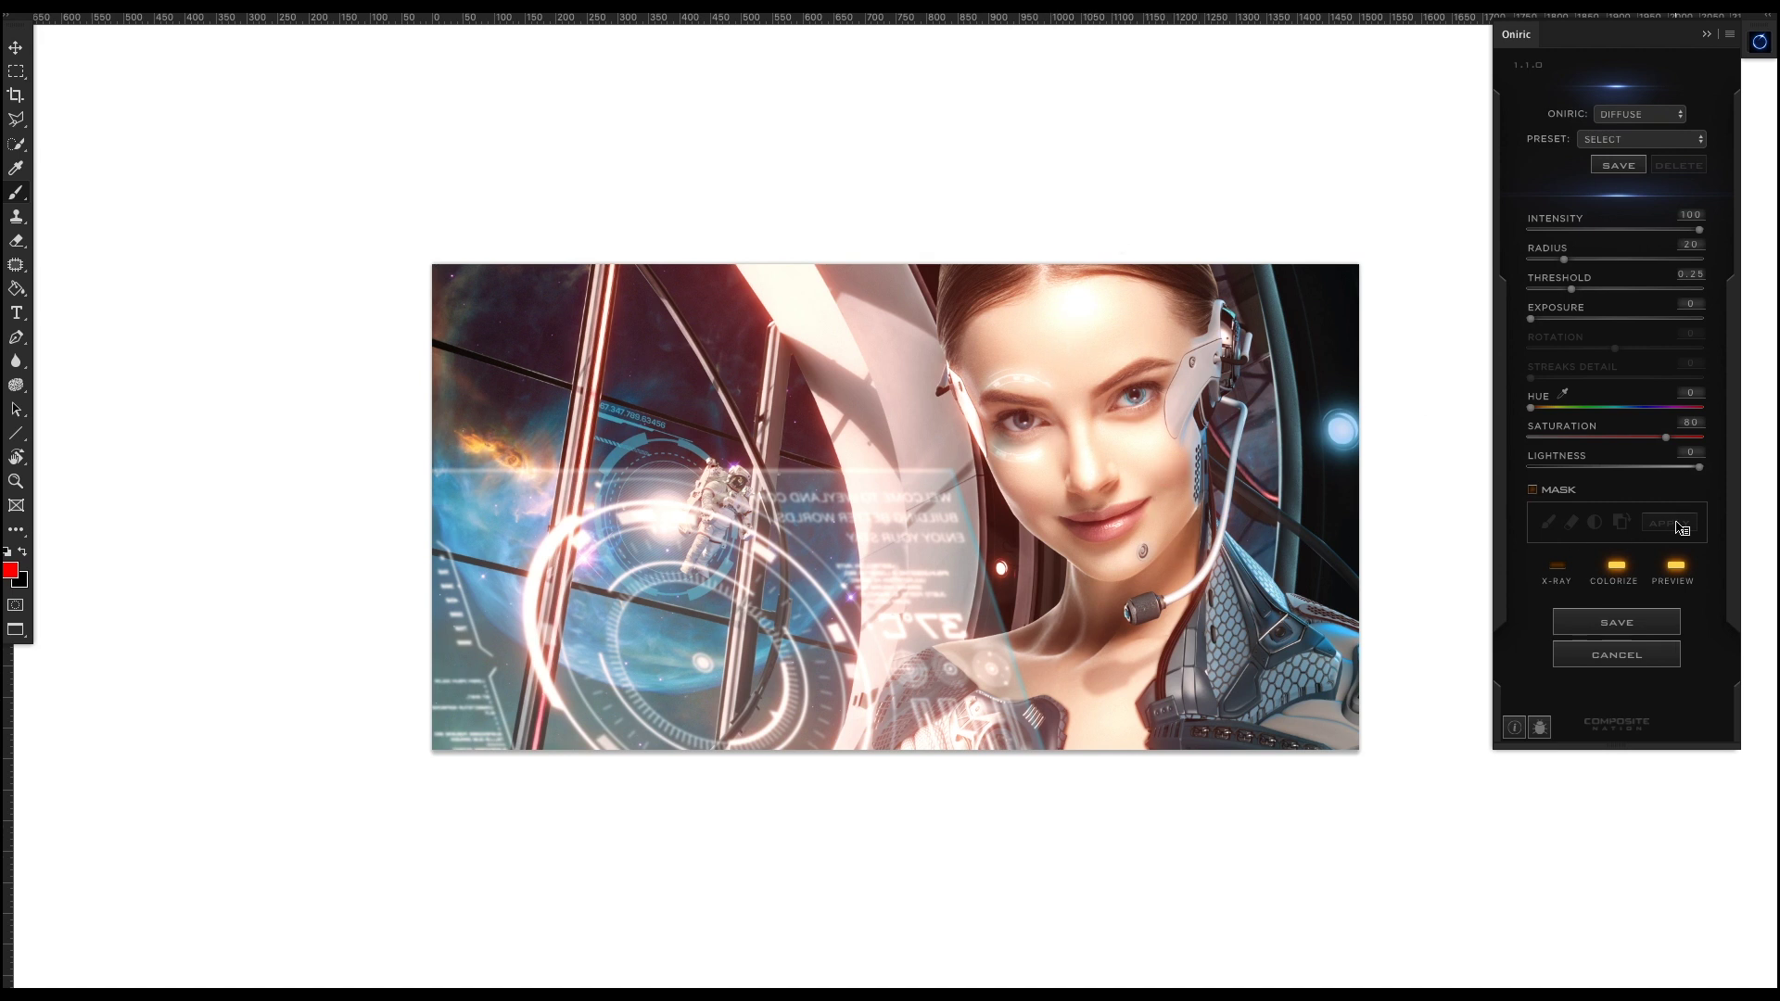
left_click(1539, 408)
left_click_drag(1540, 414, 1624, 416)
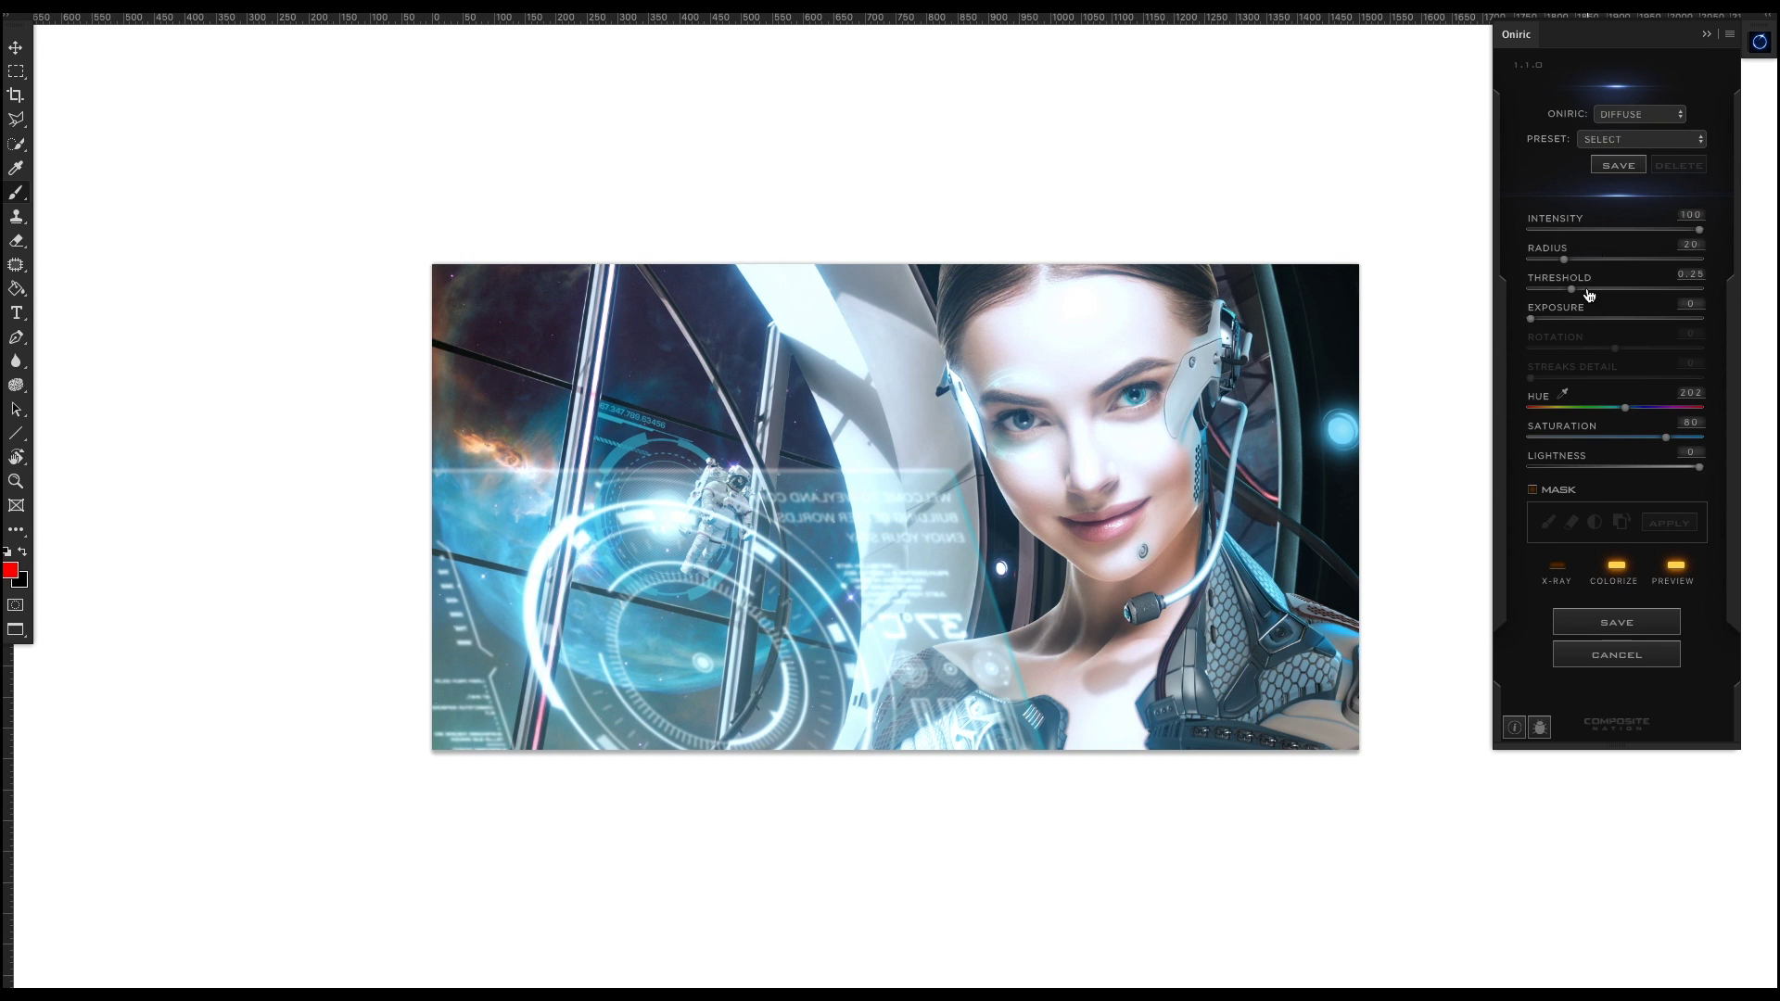
left_click_drag(1698, 232, 1677, 228)
Check the colorized glow in X-ray view, lower its saturation slightly, and save the element as "colour"
left_click(1557, 568)
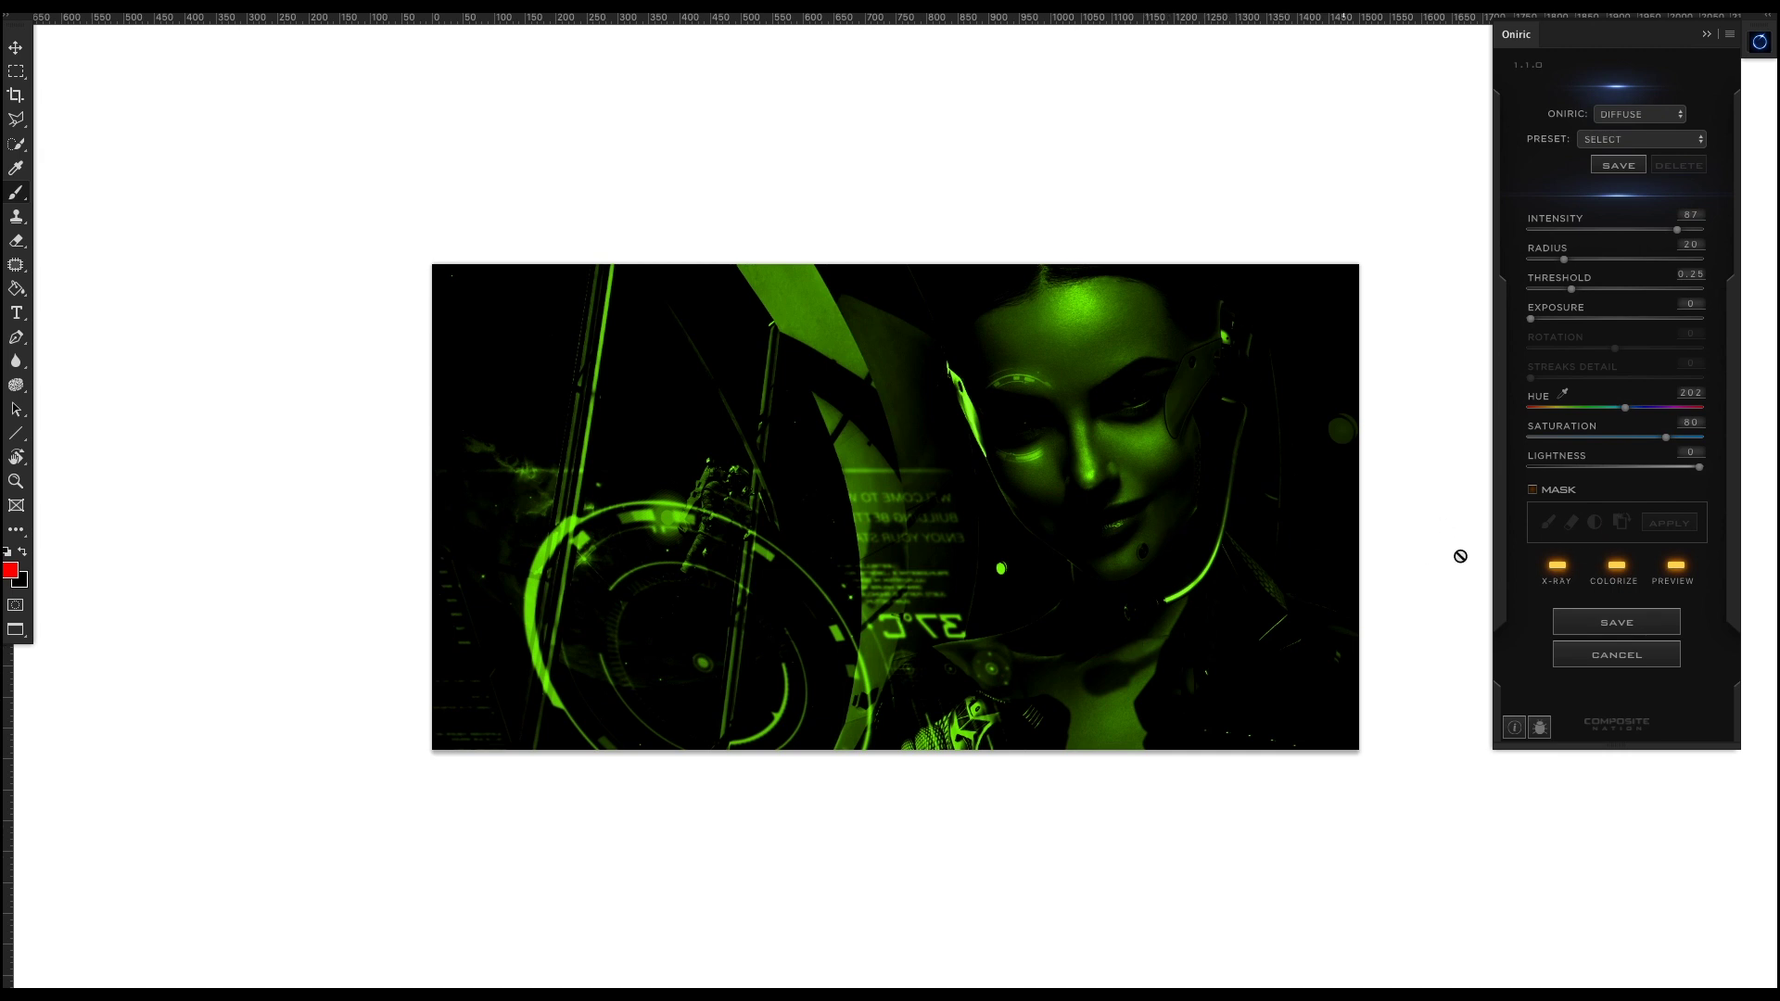
left_click(1557, 567)
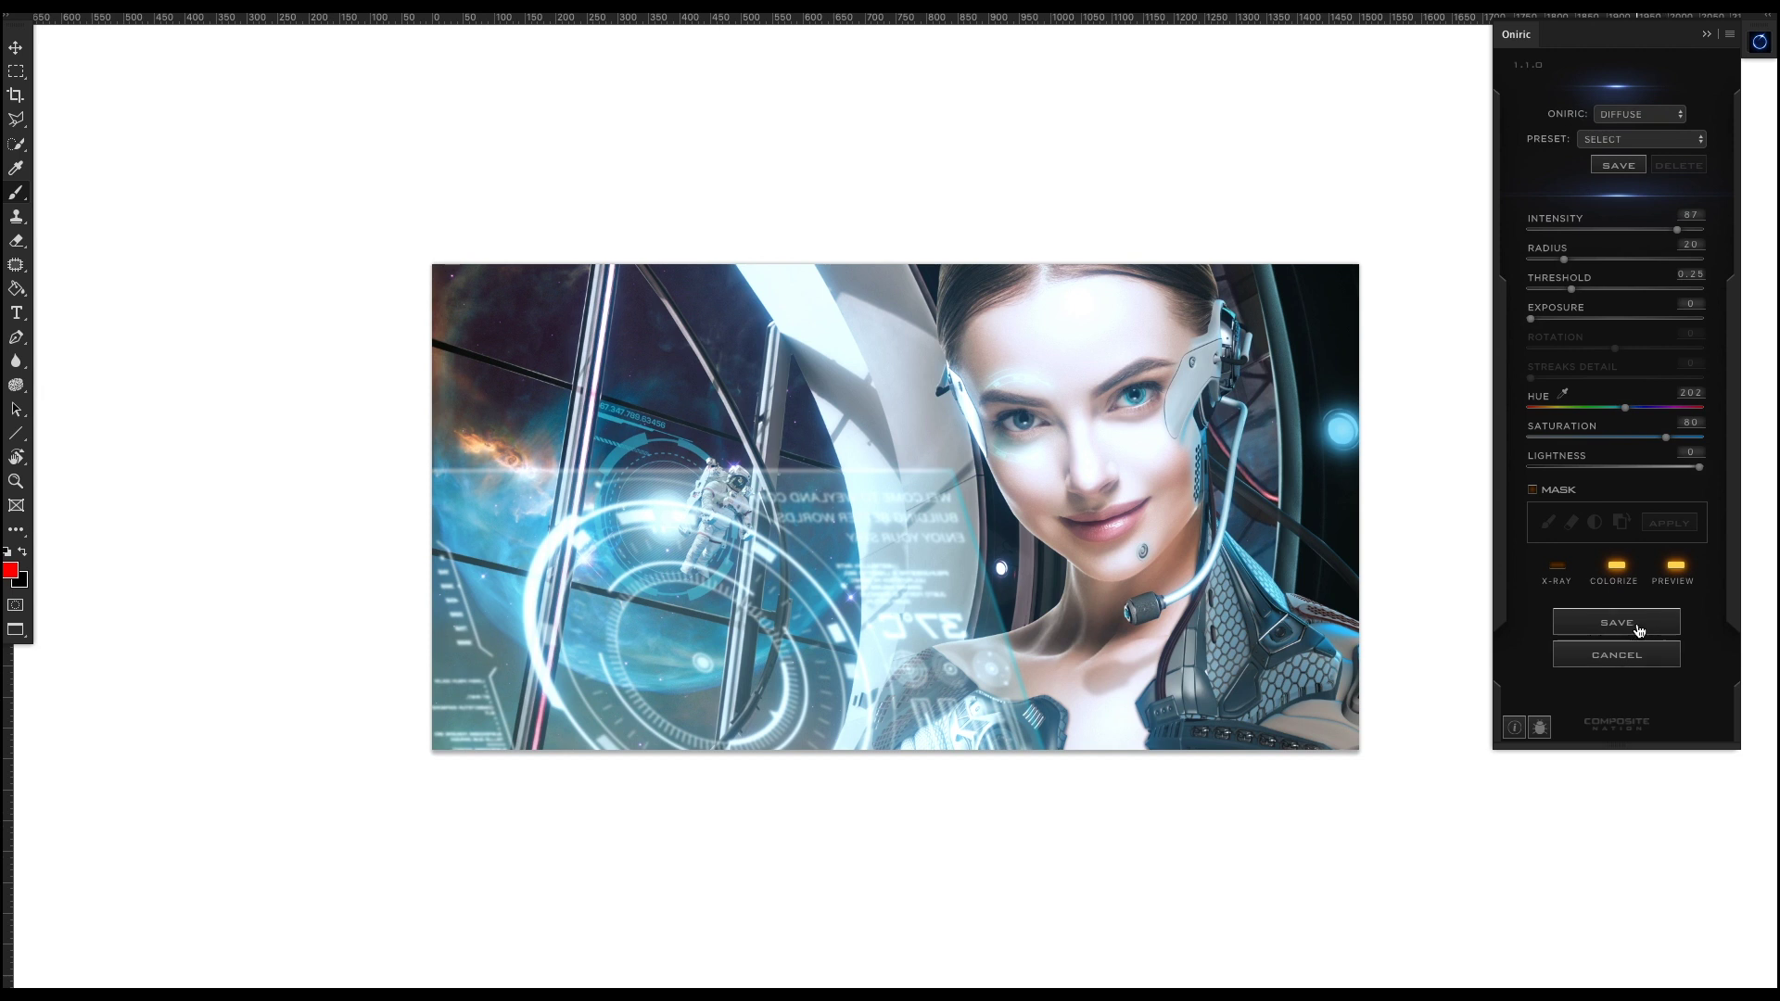
left_click_drag(1674, 438, 1668, 440)
left_click(1626, 620)
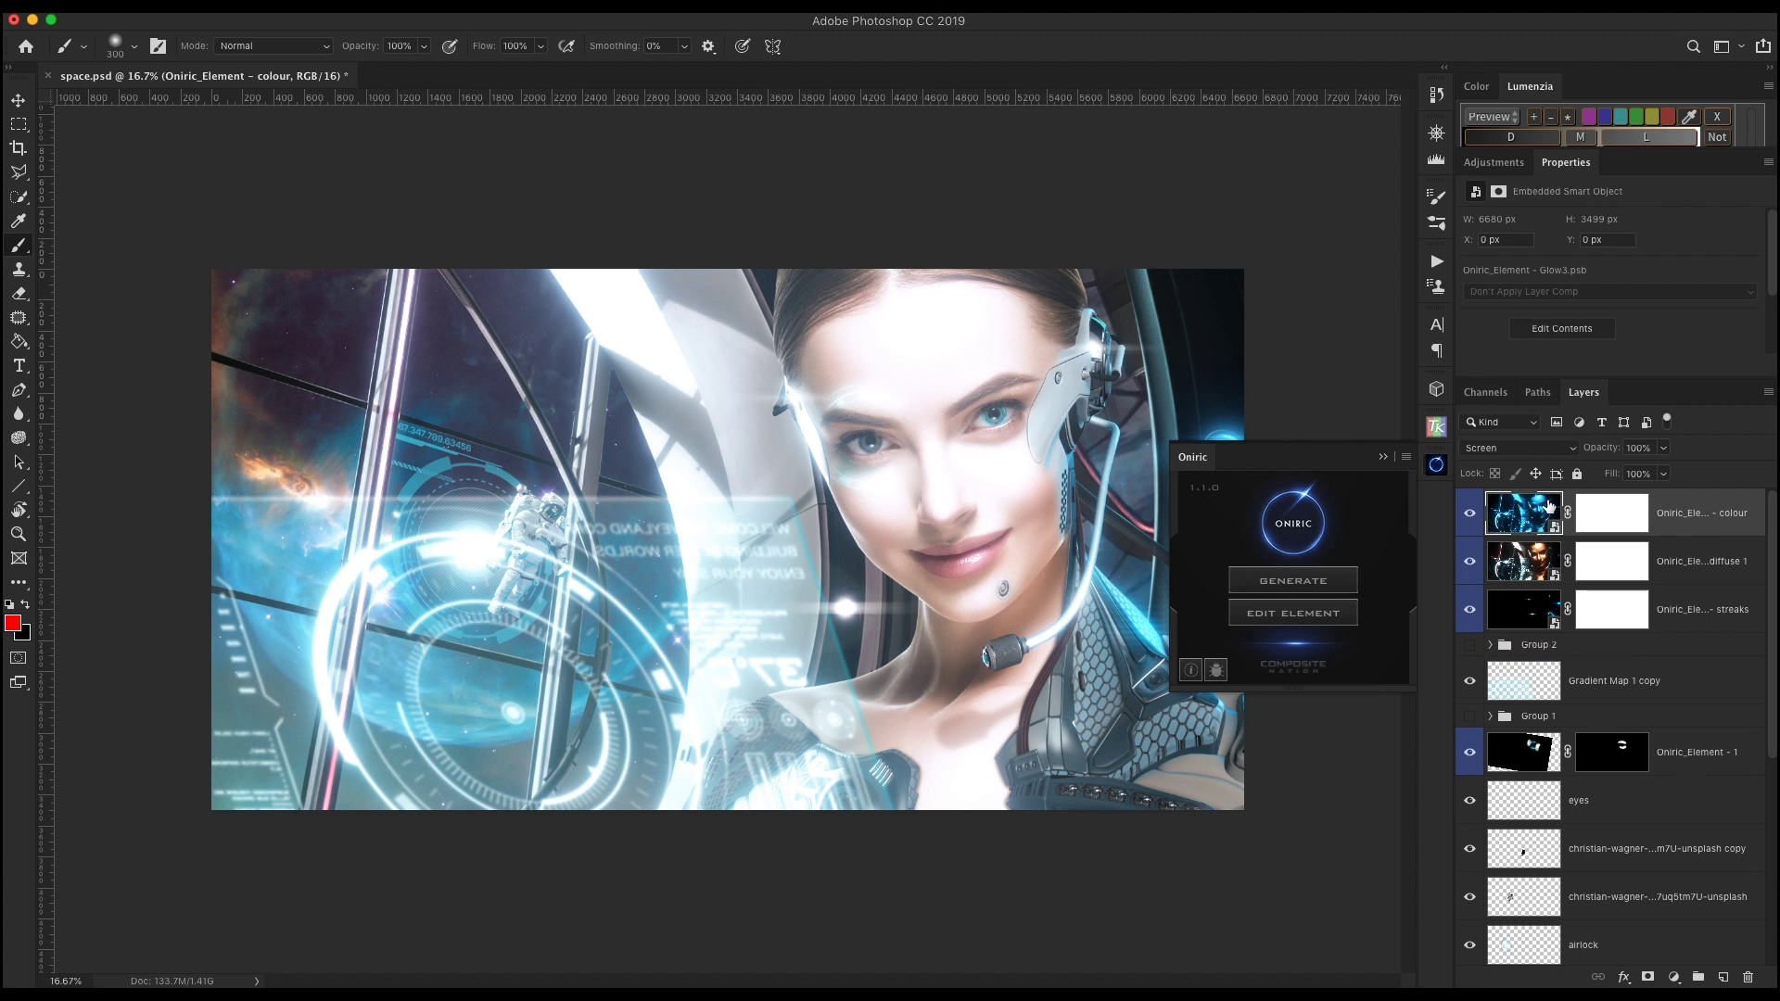
Lower the opacity of the colour Oniric element layer to 62%
left_click(1383, 458)
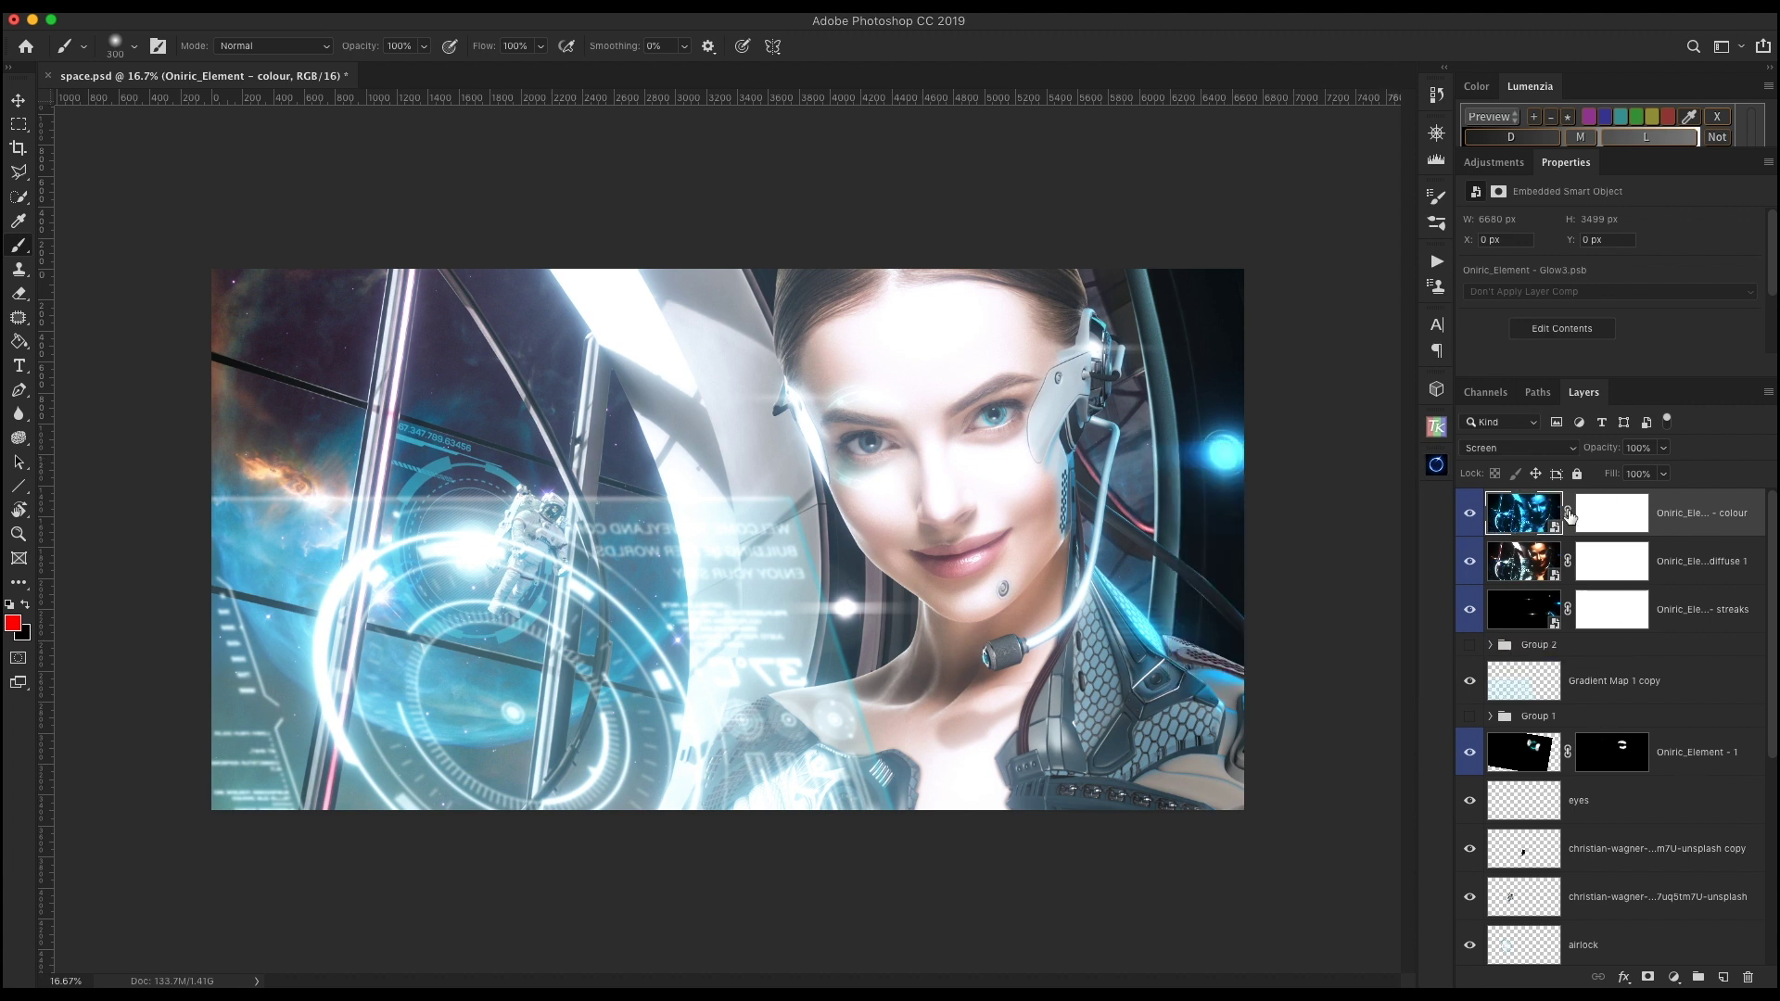
left_click(1664, 453)
left_click_drag(1665, 471, 1630, 472)
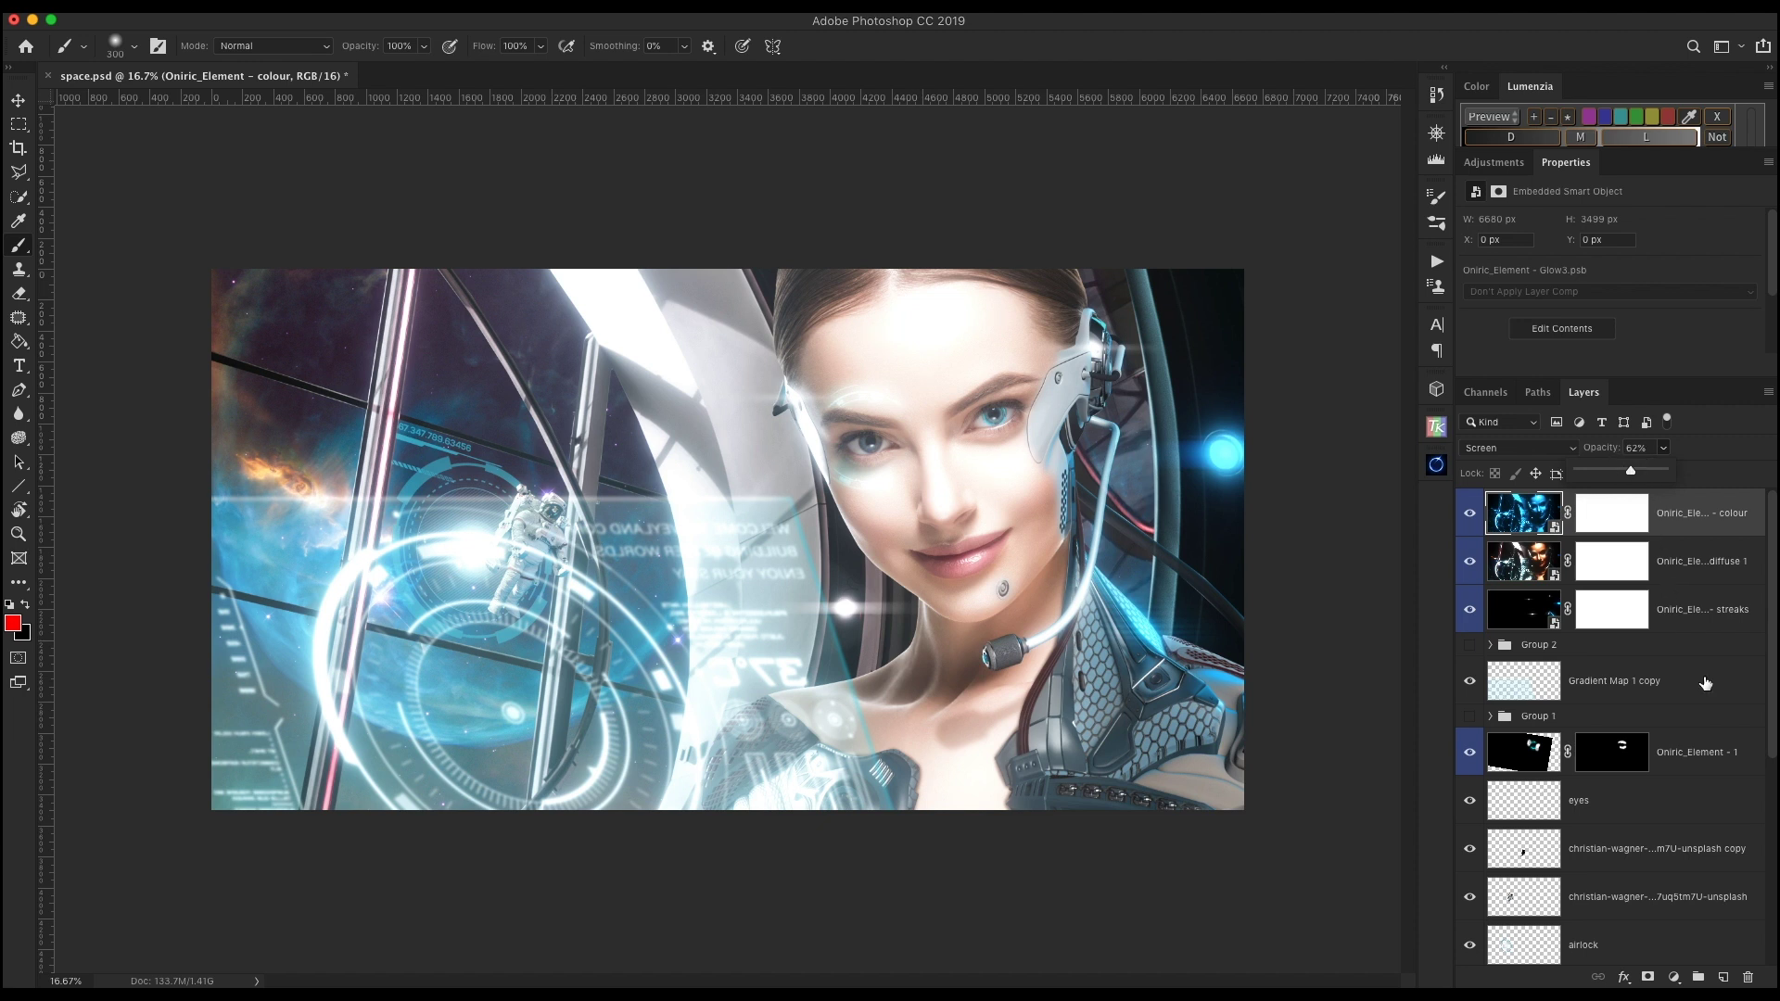
Group the colour, diffuse 1 and streaks layers, and compare the image with the group hidden and shown
left_click(1716, 629, "shift")
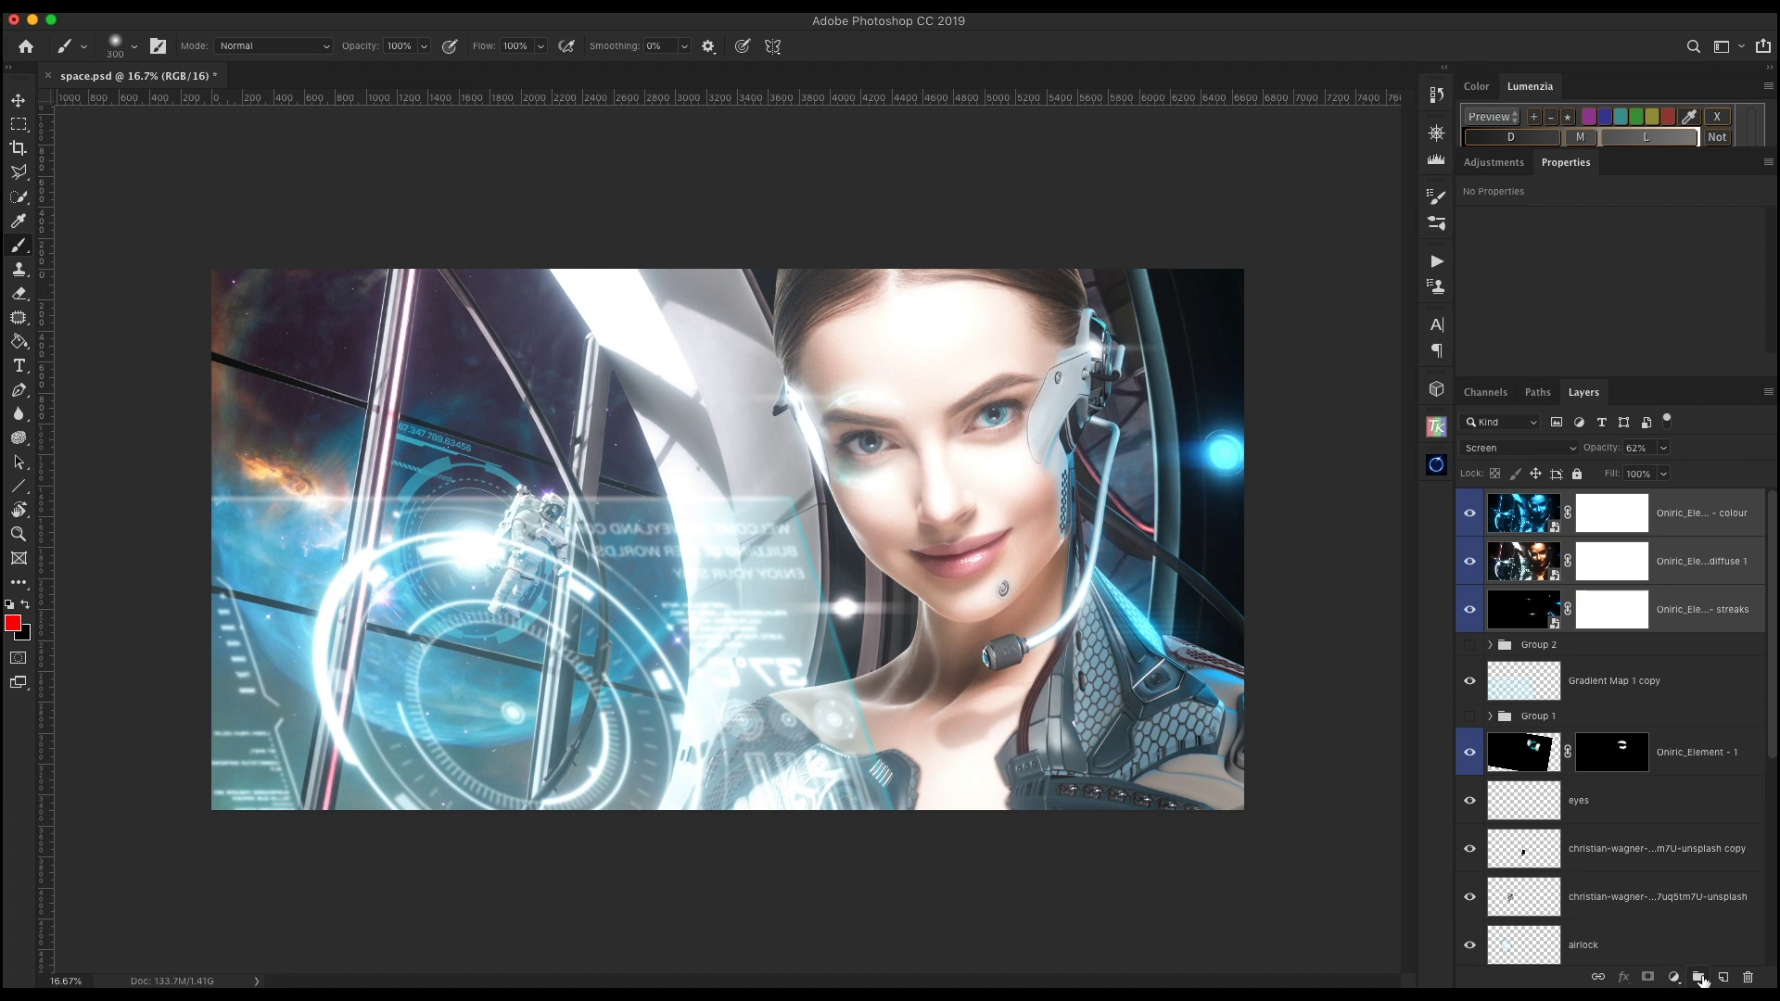
left_click(1700, 978)
left_click(1470, 502)
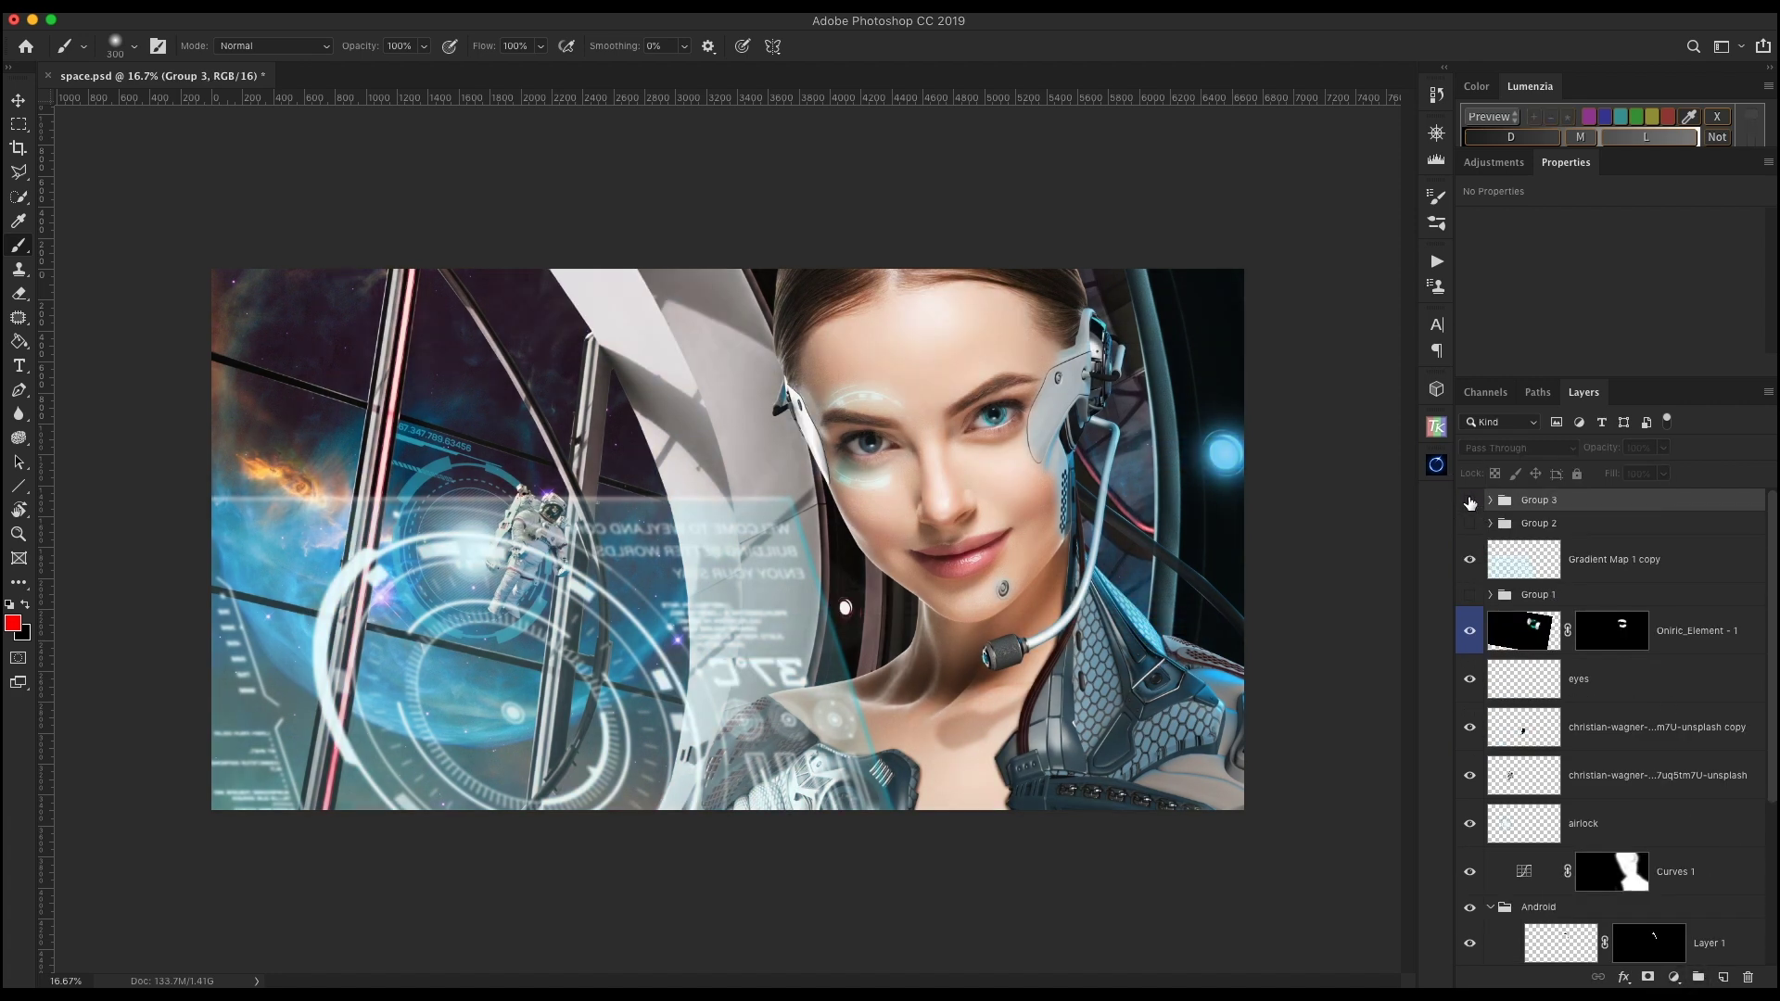
left_click(1469, 501)
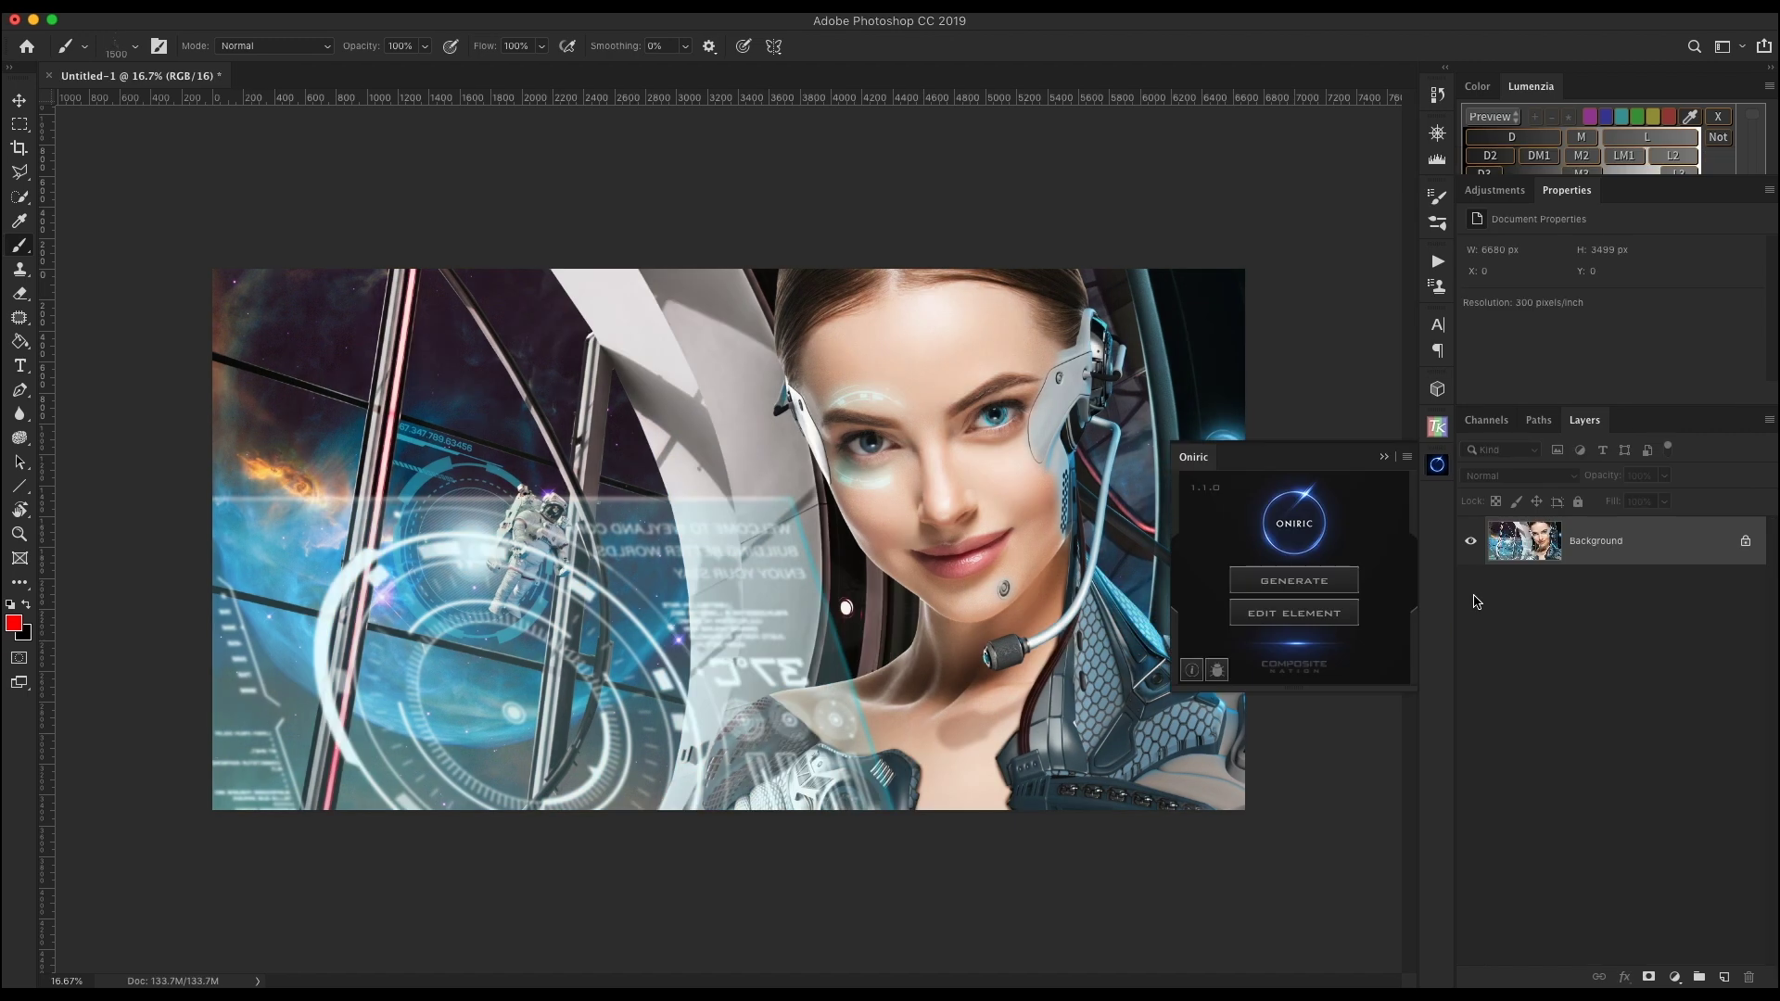
Generate a Diffuse Oniric element on the flattened image and apply a mask stamped with the HUD brush over the cyan eye
left_click(1307, 580)
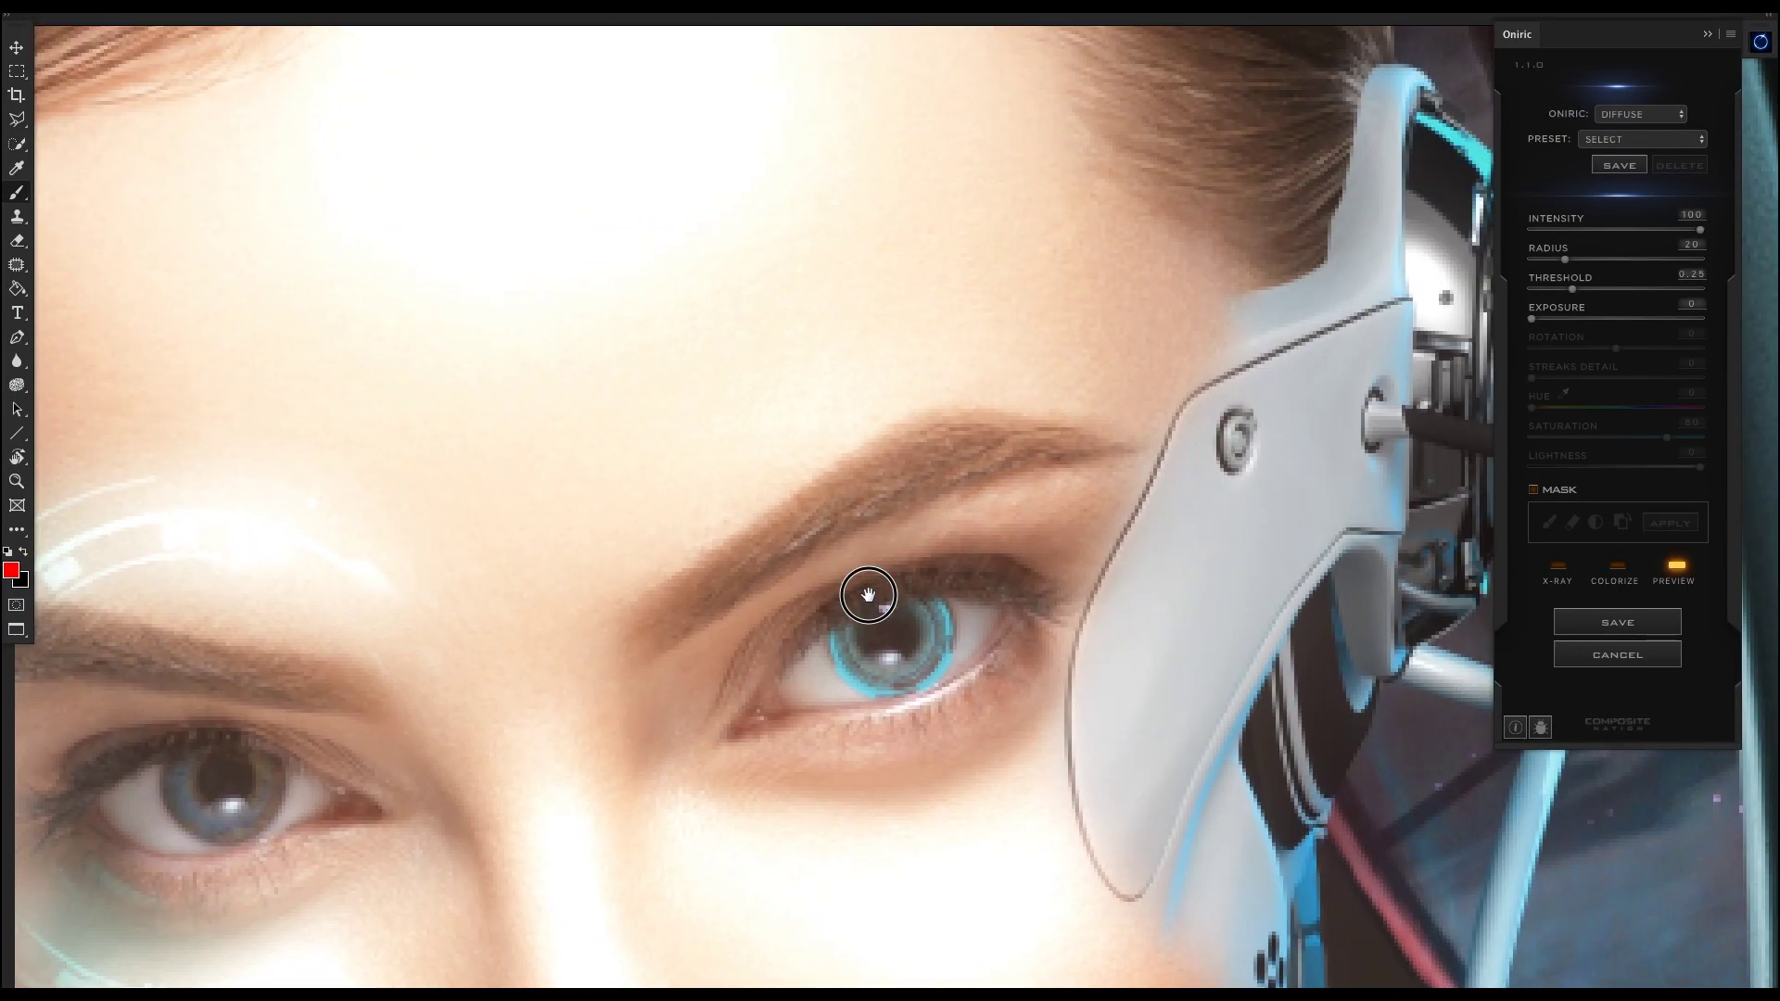
left_click_drag(890, 603, 808, 545)
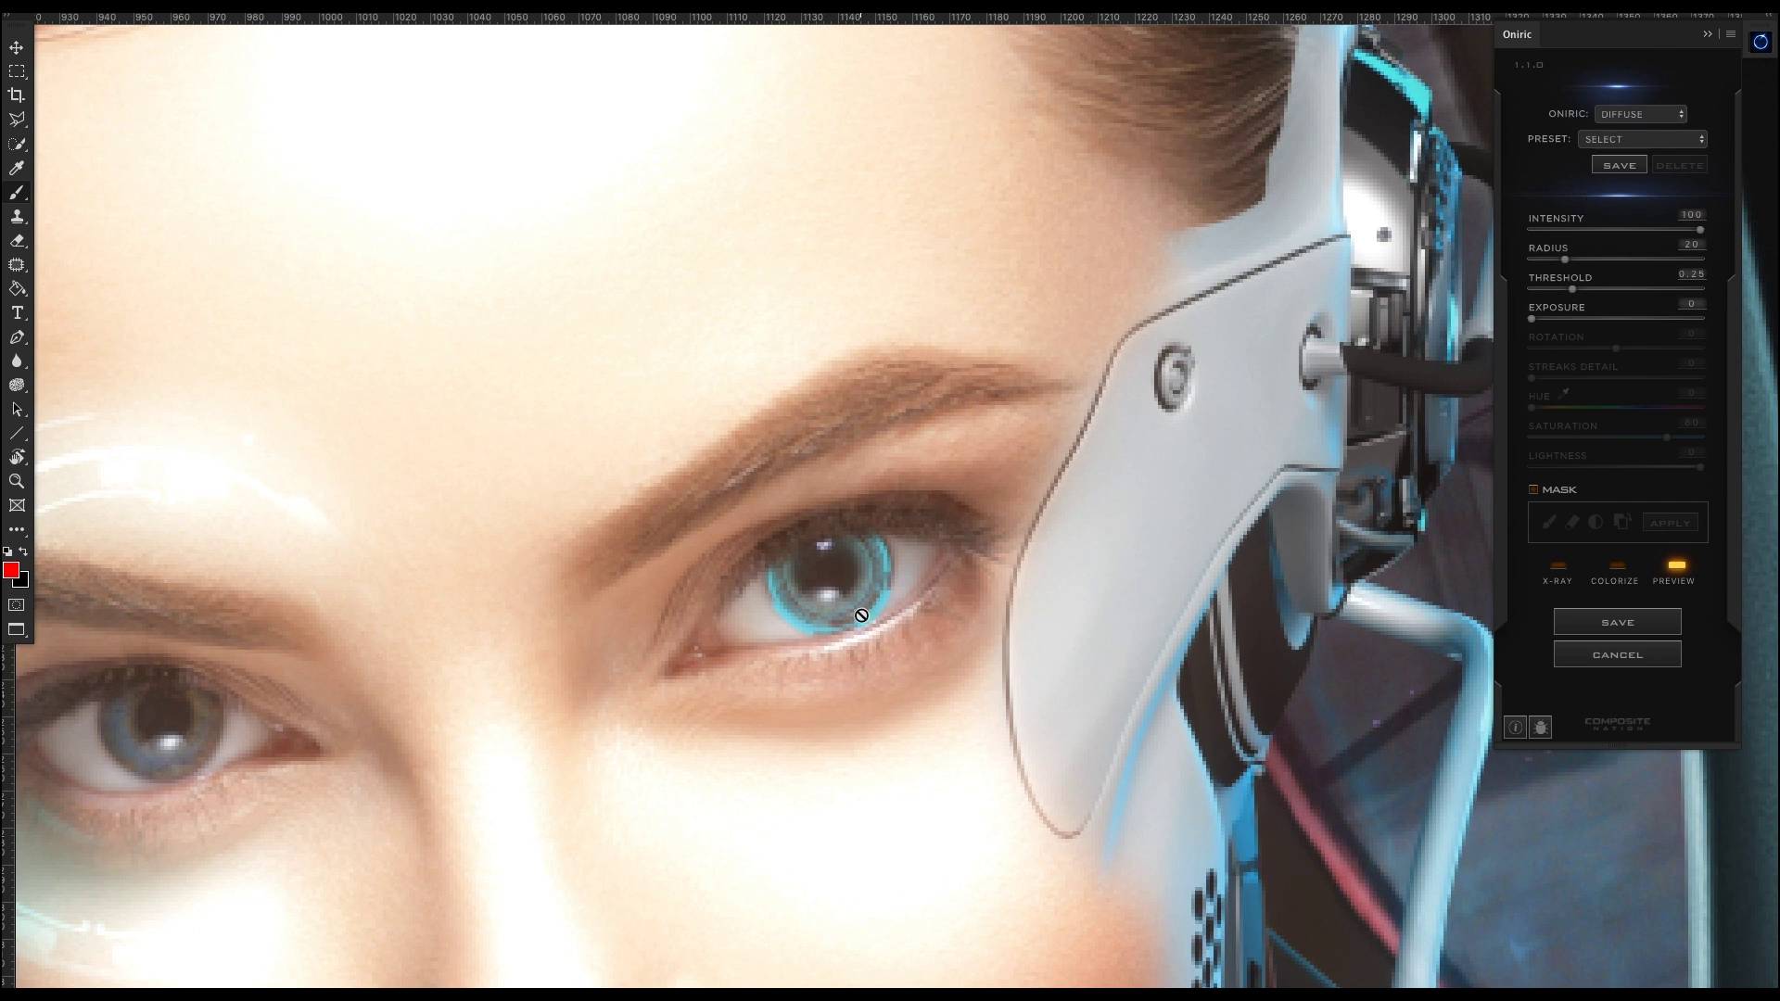
left_click(1533, 489)
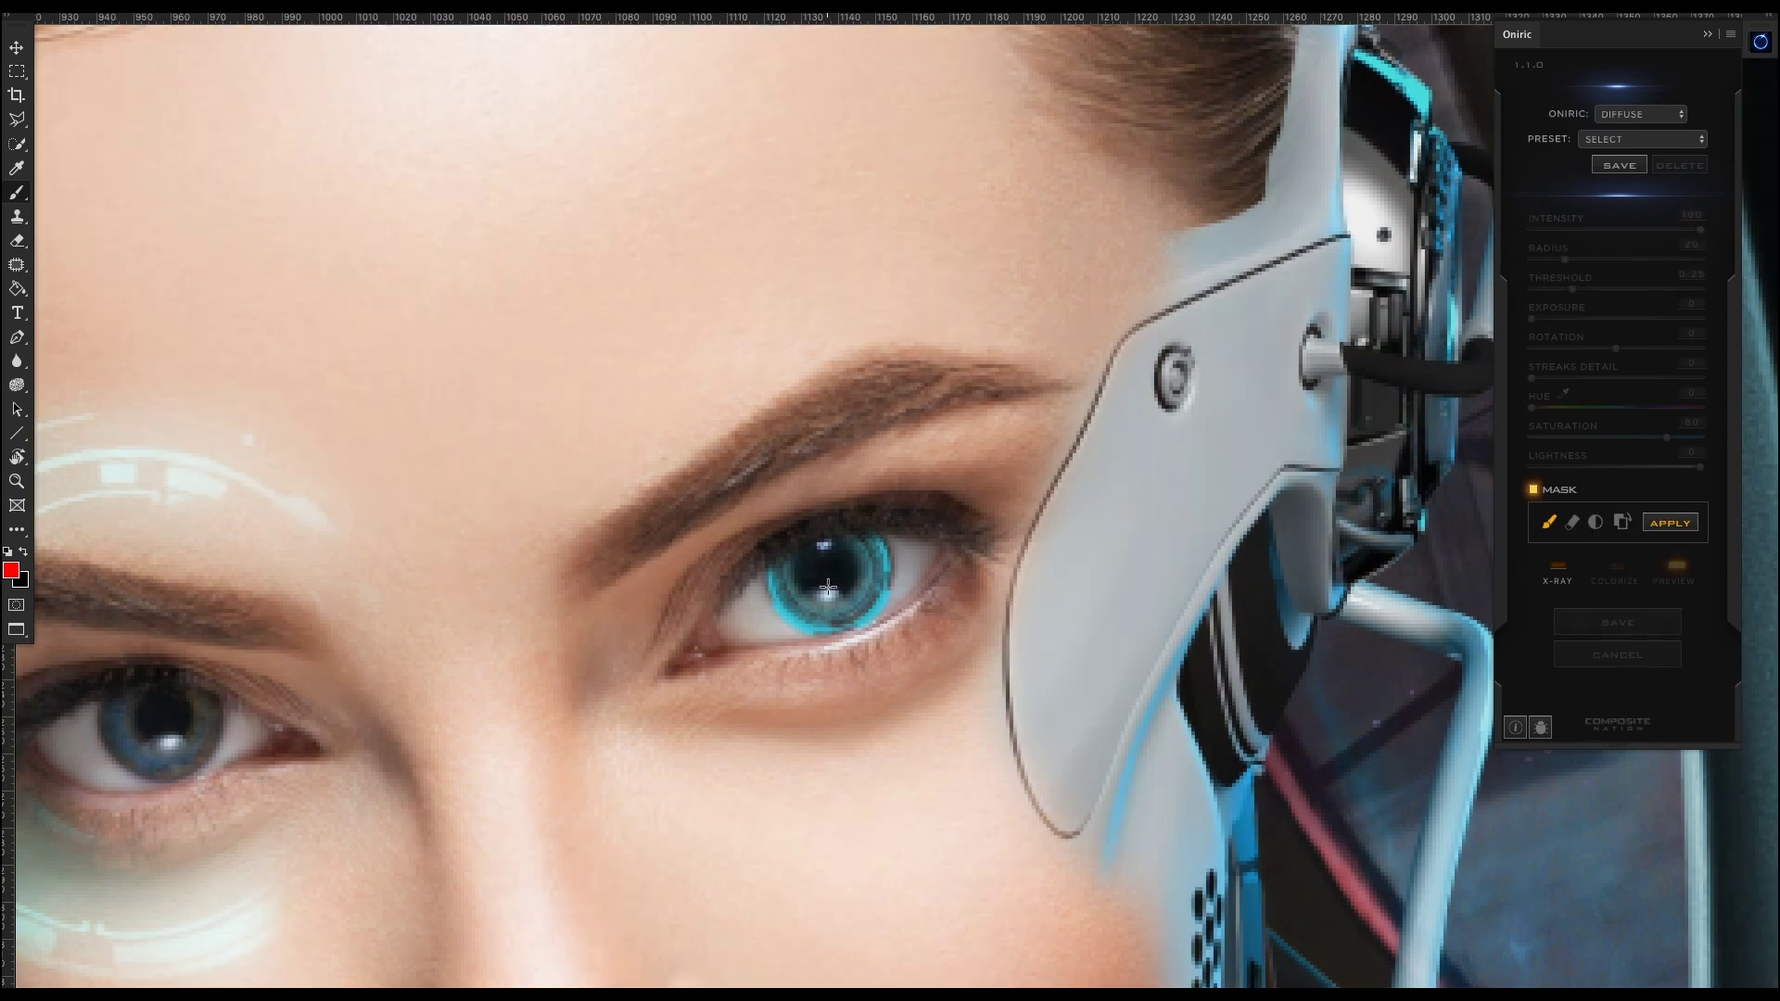
mouse_move(828, 586)
left_mouse_down()
mouse_move(840, 779)
mouse_move(813, 920)
mouse_move(857, 911)
left_mouse_up()
key("ctrl+minus")
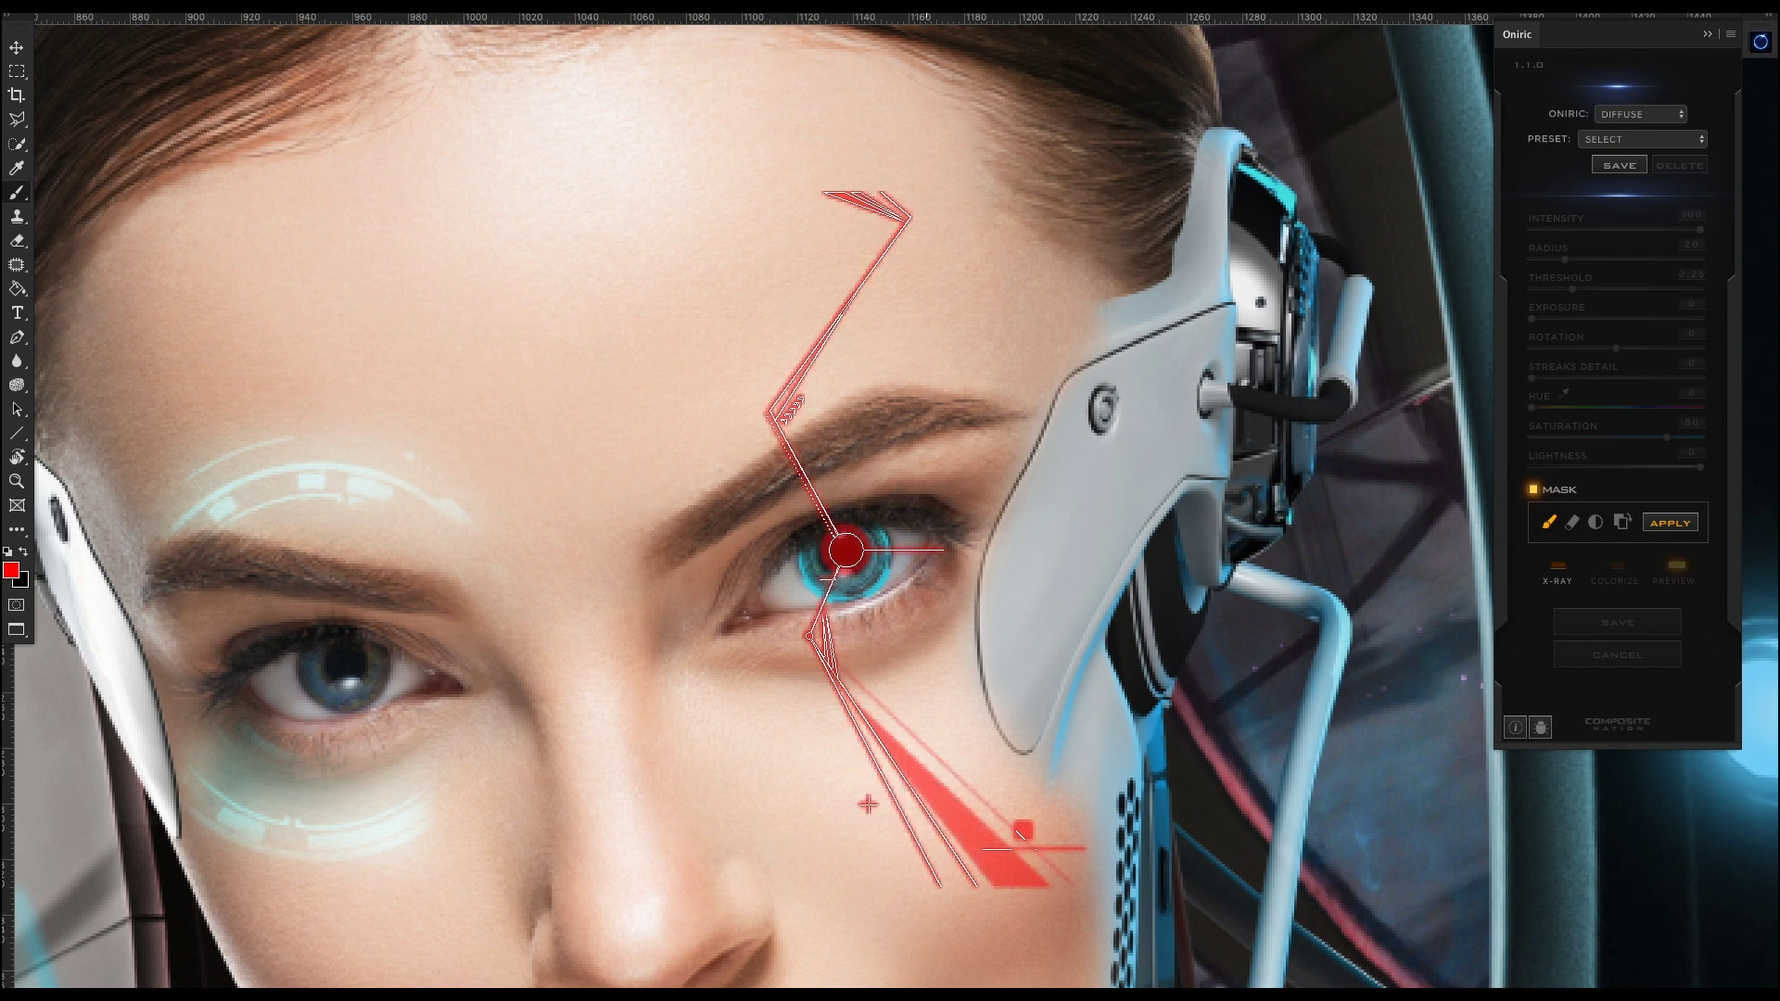
left_click(1674, 526)
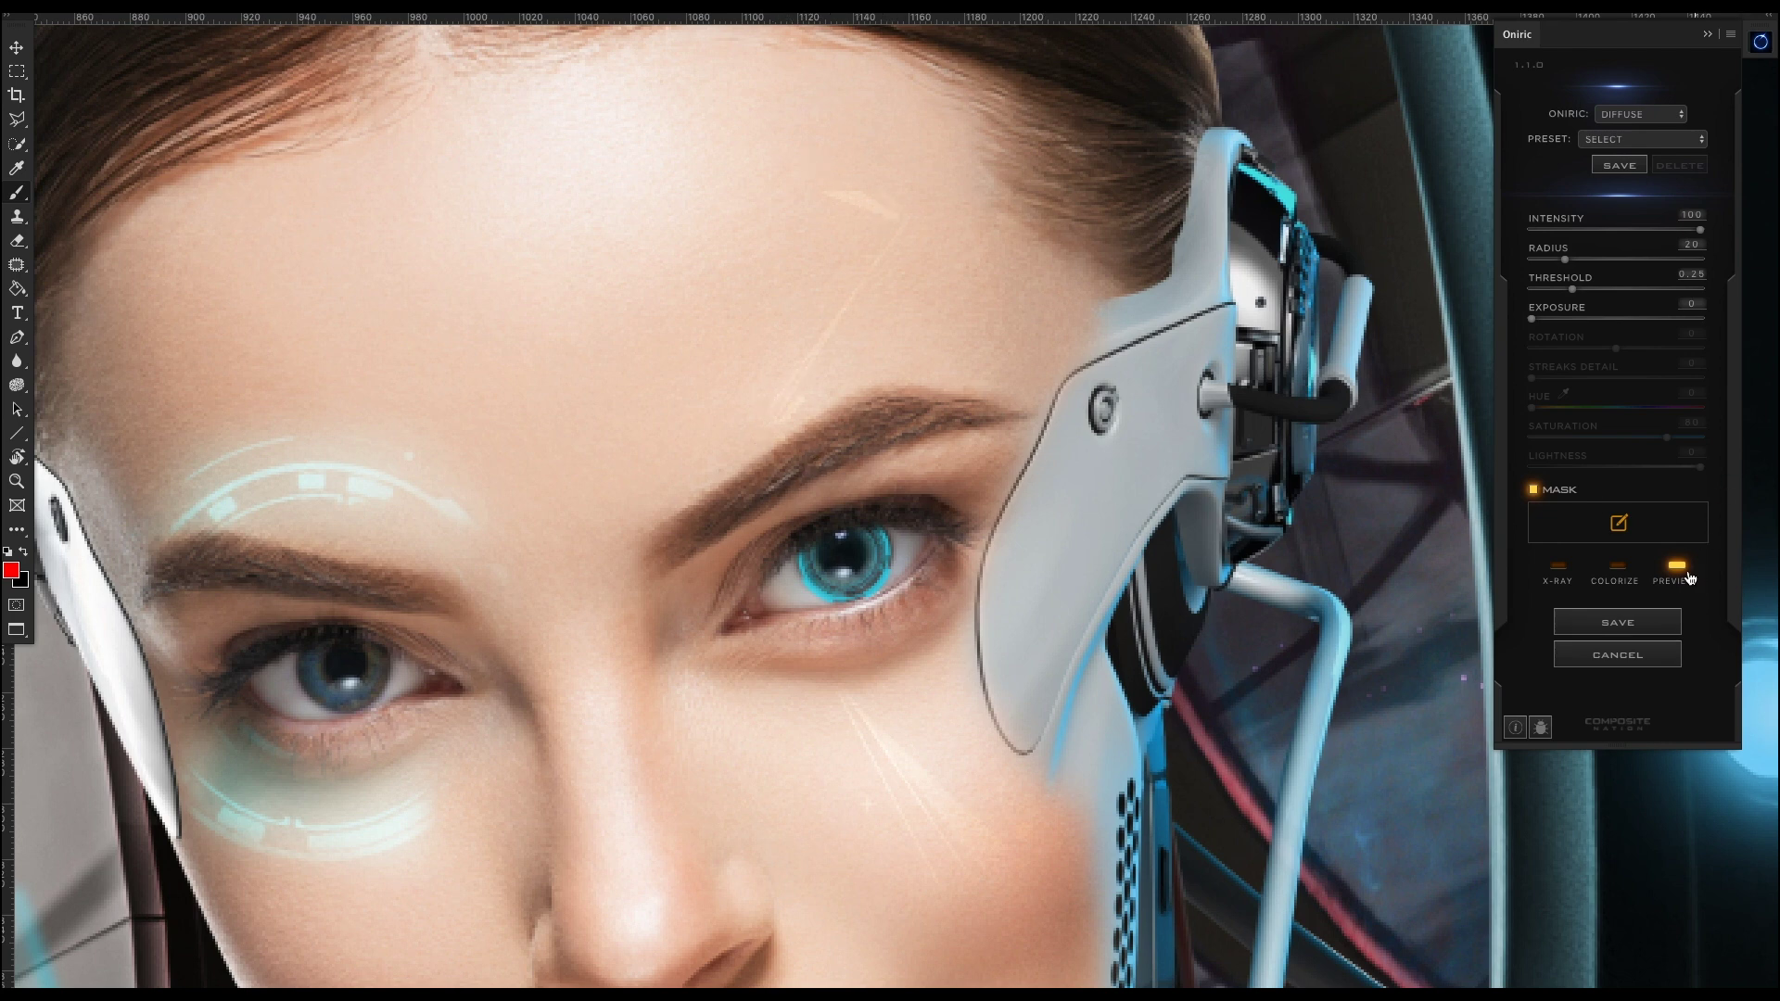
Colorize the masked Diffuse glow with hue 192, and set its radius to 40.1 and exposure to 43
left_click(1622, 573)
left_click(1623, 571)
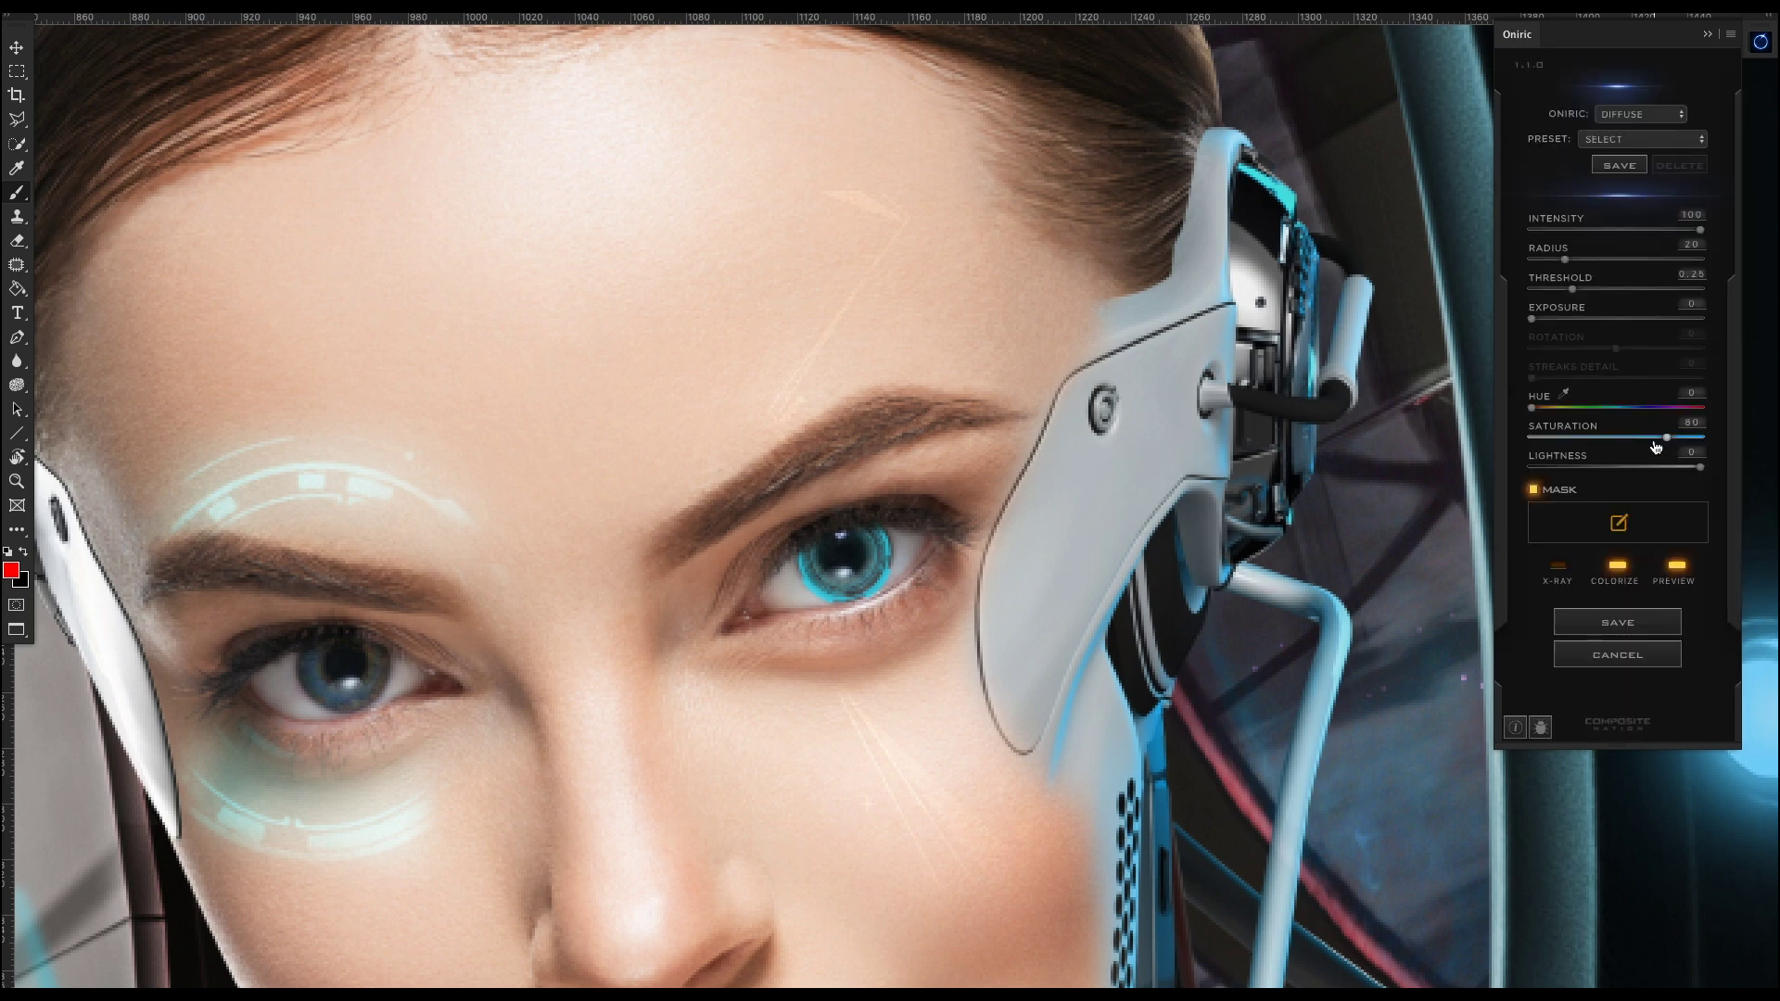
left_click_drag(1531, 414, 1623, 417)
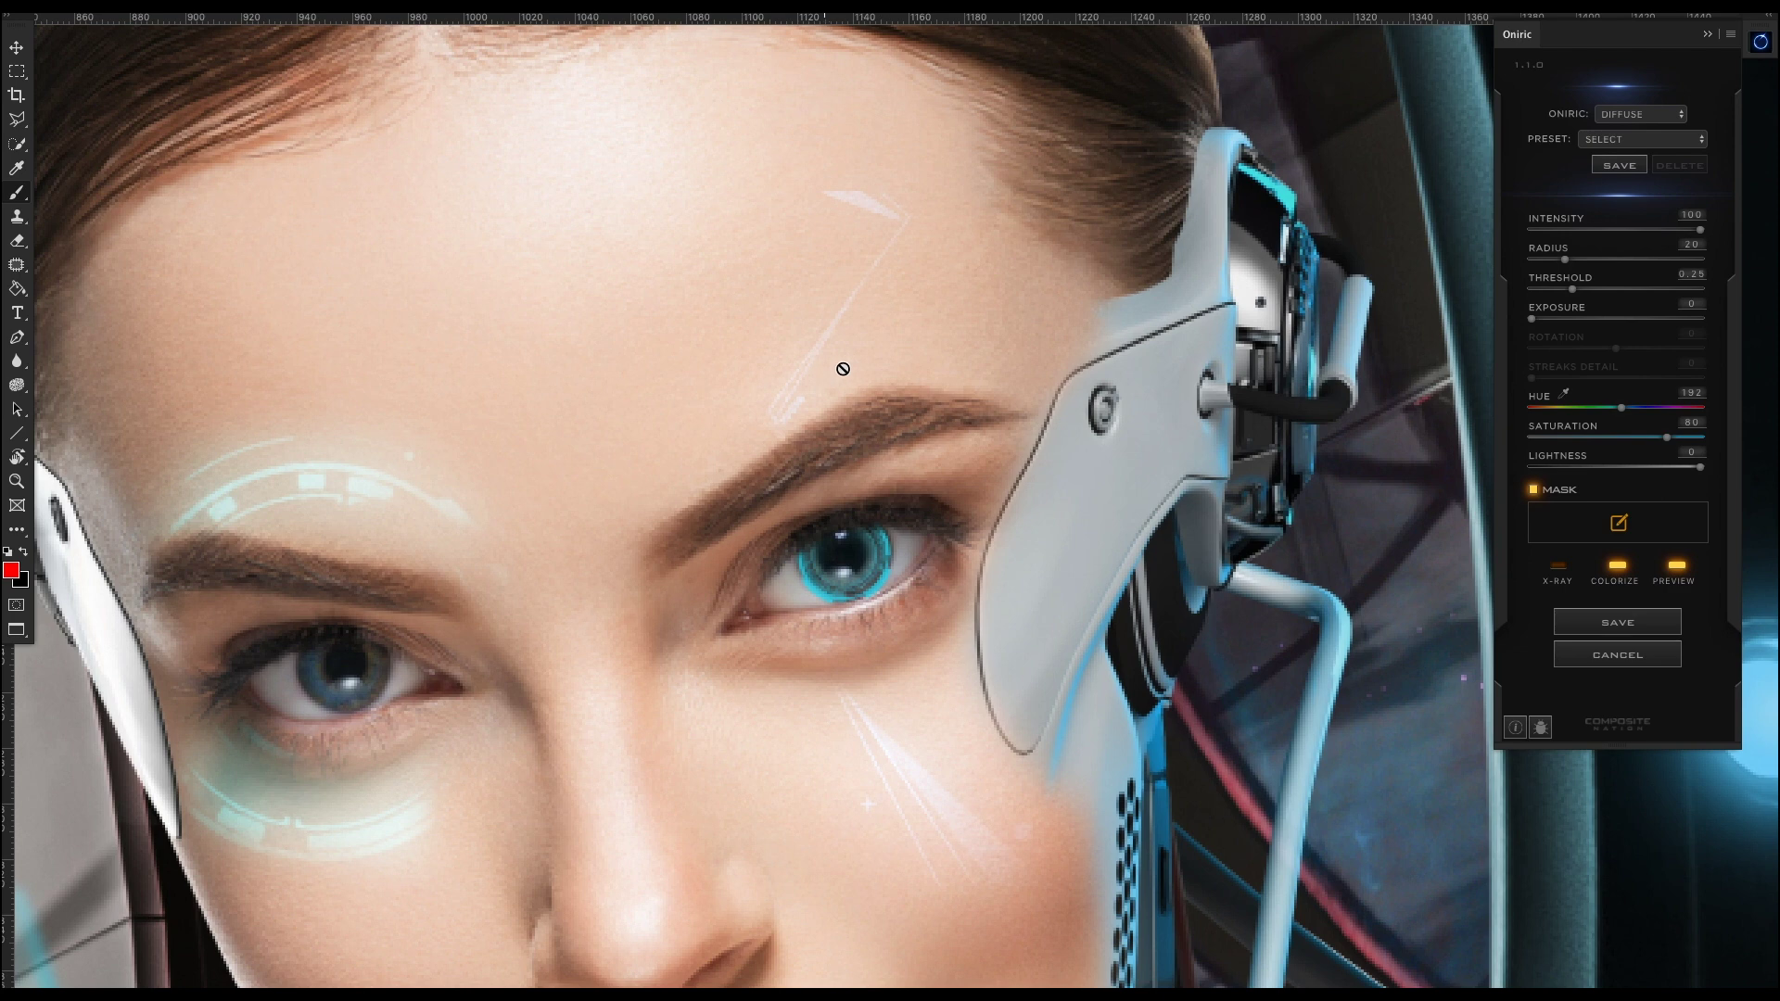
left_click_drag(1558, 261, 1599, 260)
mouse_move(1531, 318)
left_mouse_down()
mouse_move(1583, 320)
mouse_move(1561, 320)
left_mouse_up()
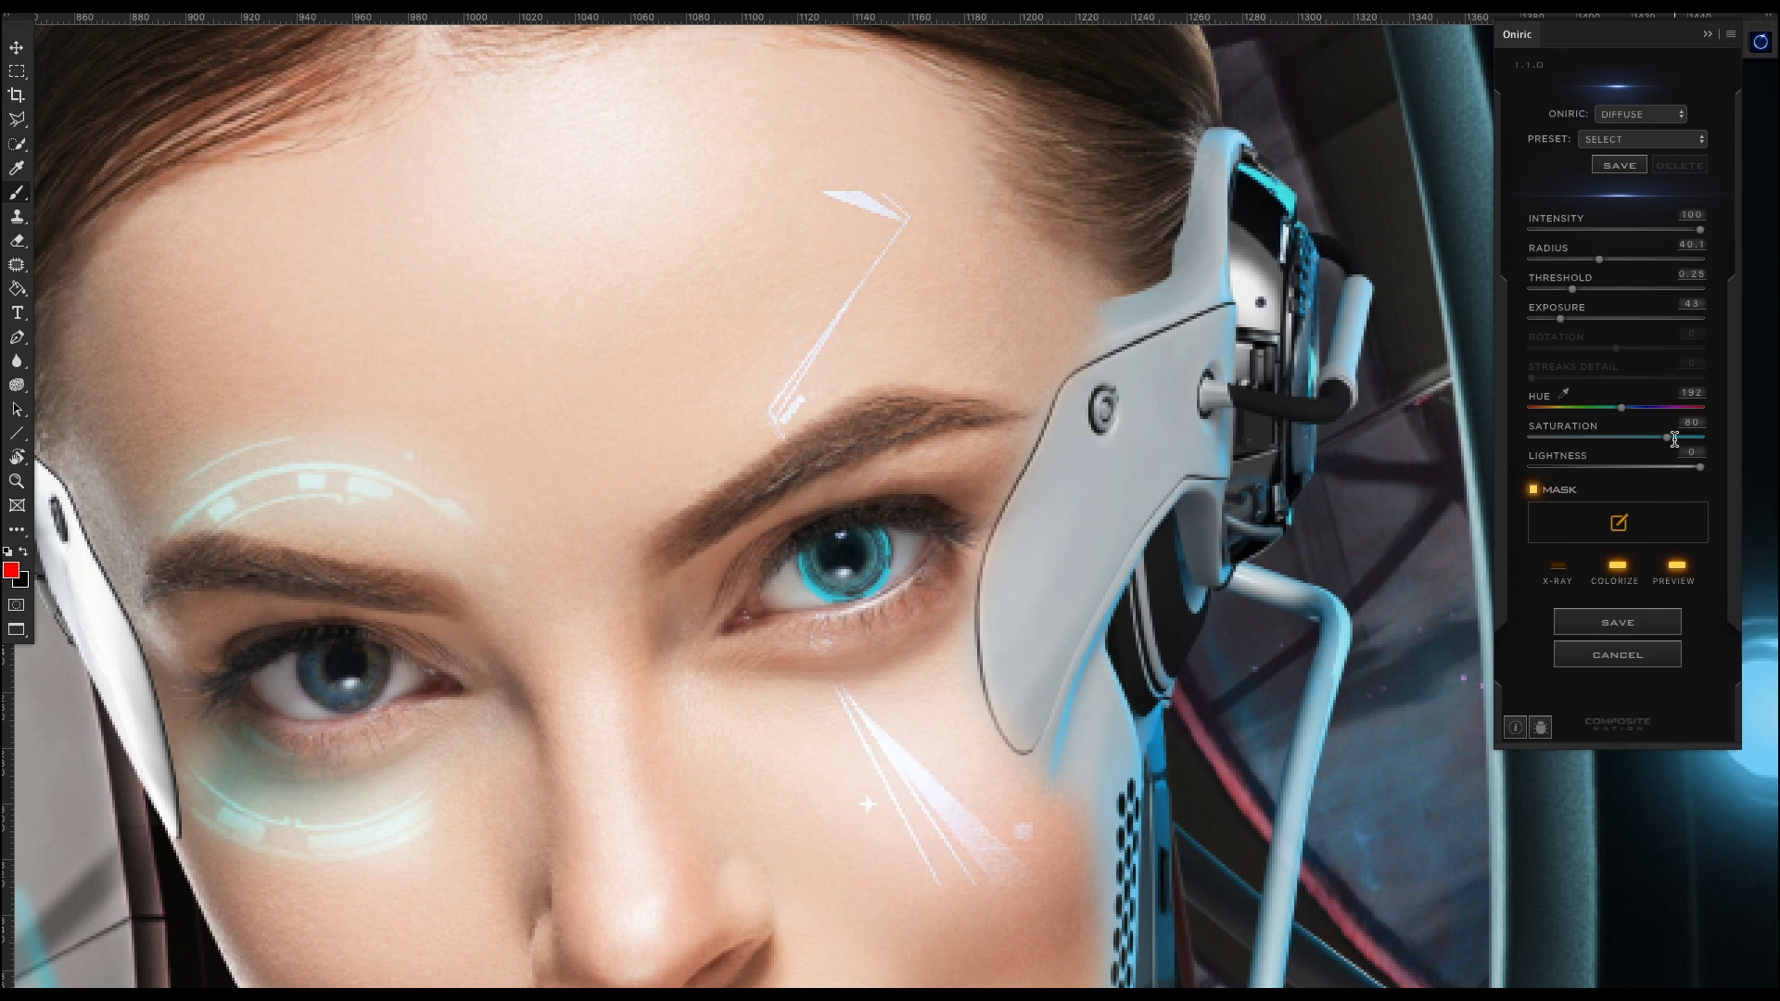
Save the element as "brush" and move its layer over the woman's other eye, among the HUD arcs
left_click(1631, 630)
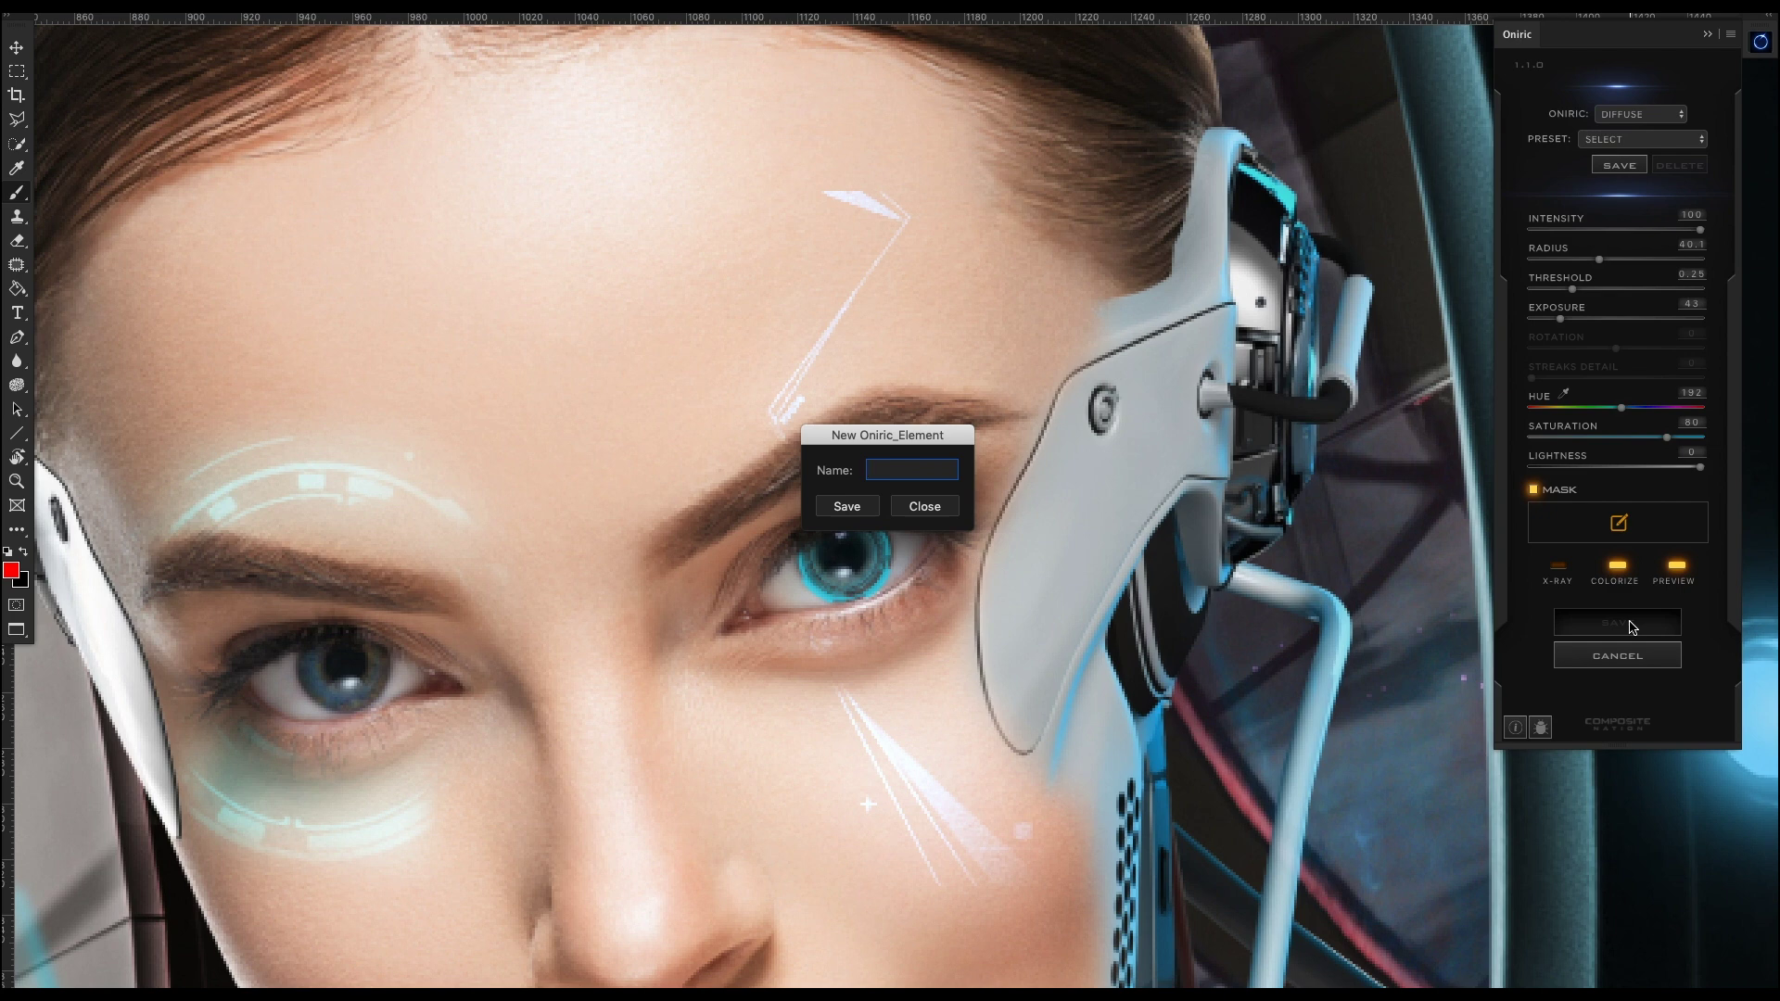
type("brush")
key("Return")
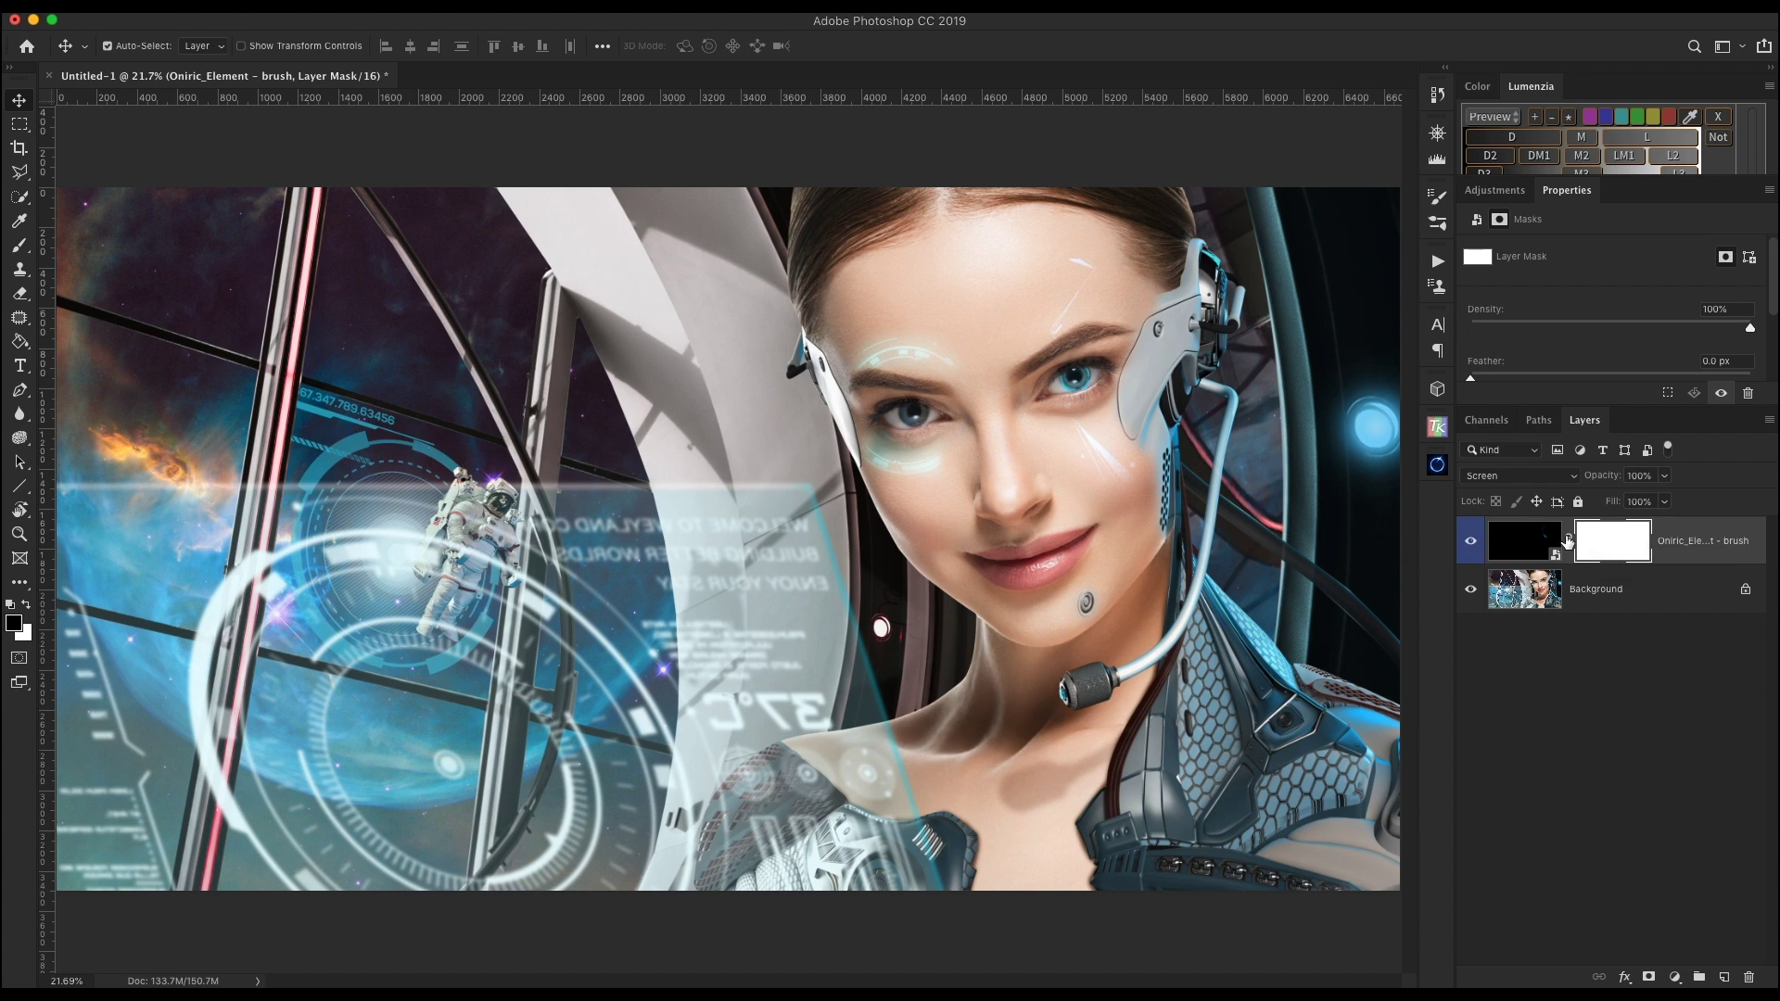
mouse_move(1115, 472)
left_mouse_down()
mouse_move(911, 500)
mouse_move(907, 474)
mouse_move(922, 504)
left_mouse_up()
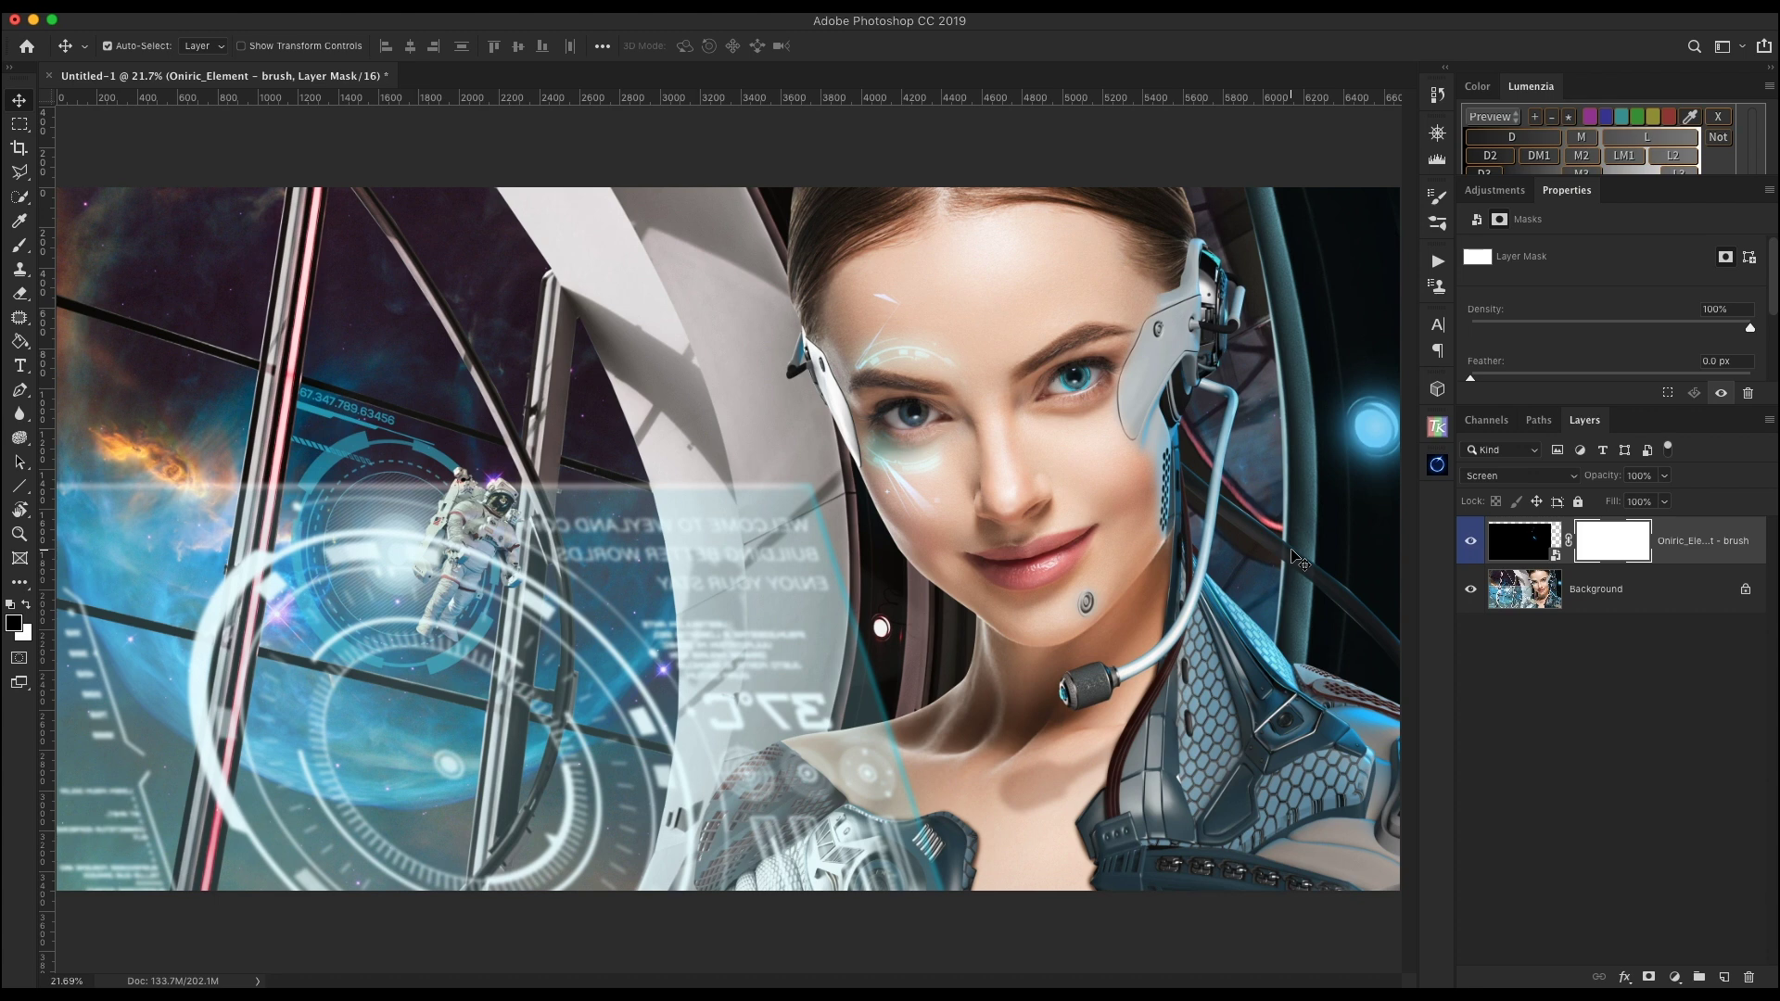
left_click(18, 248)
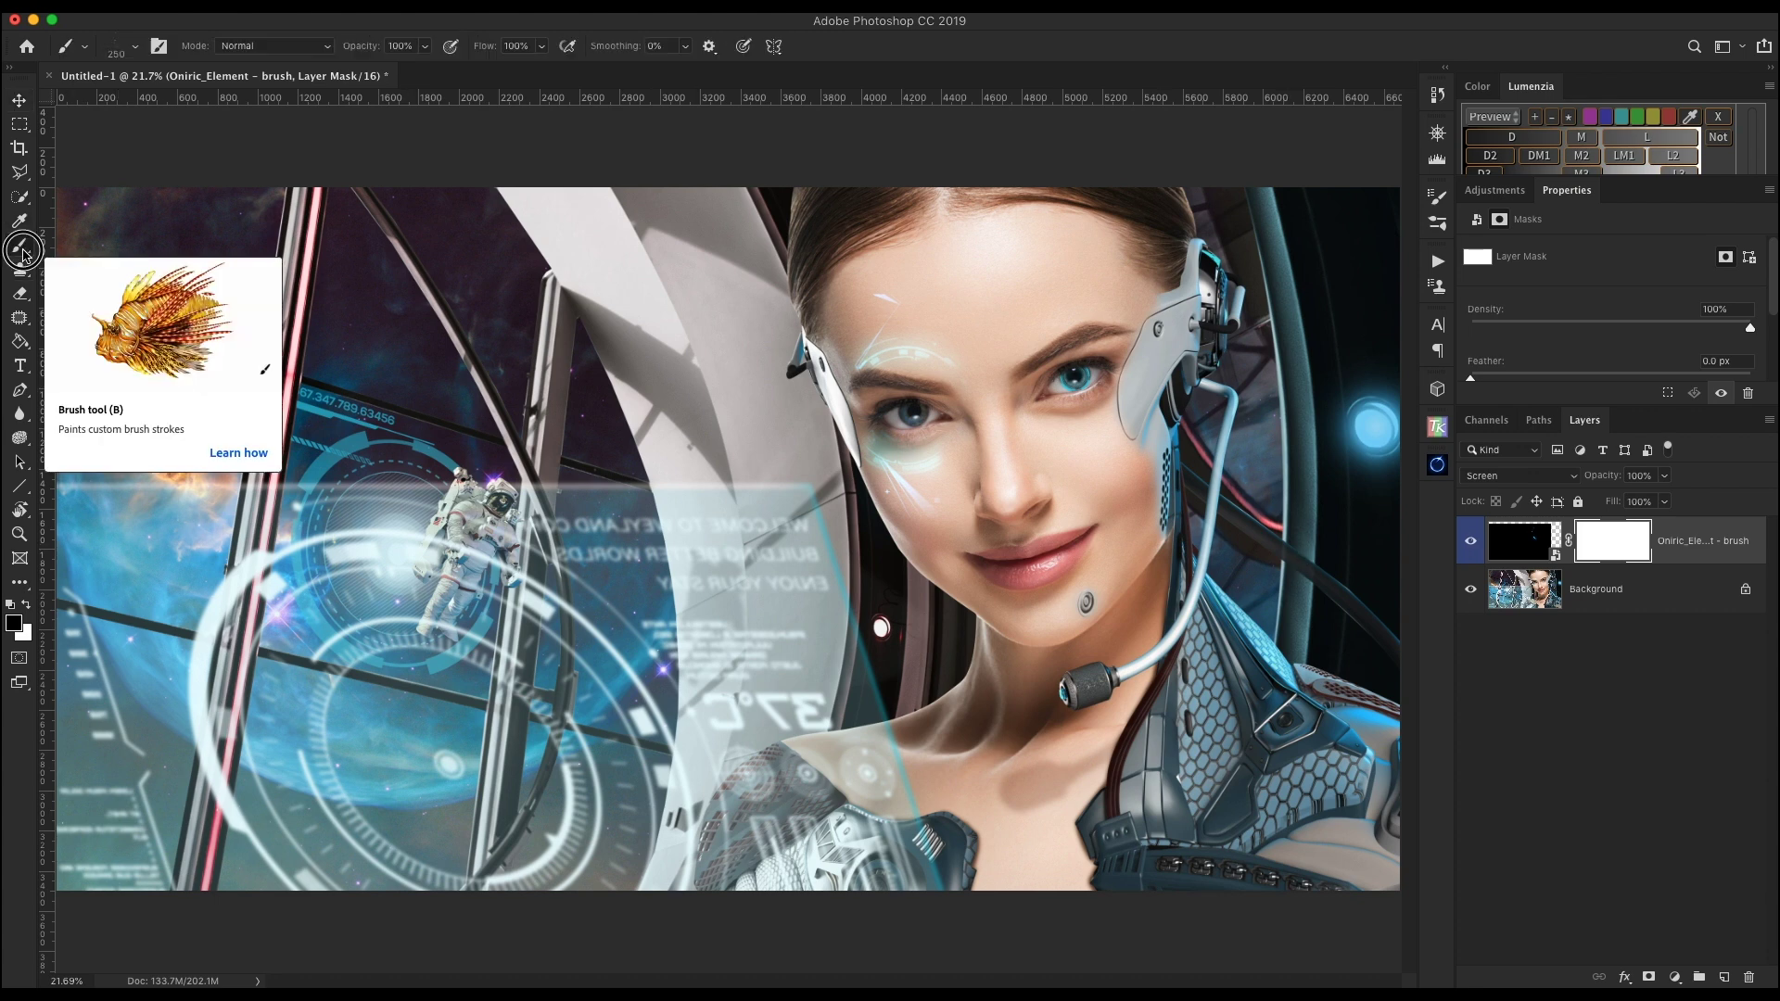
left_click(135, 53)
scroll(288, 389, "down", 10)
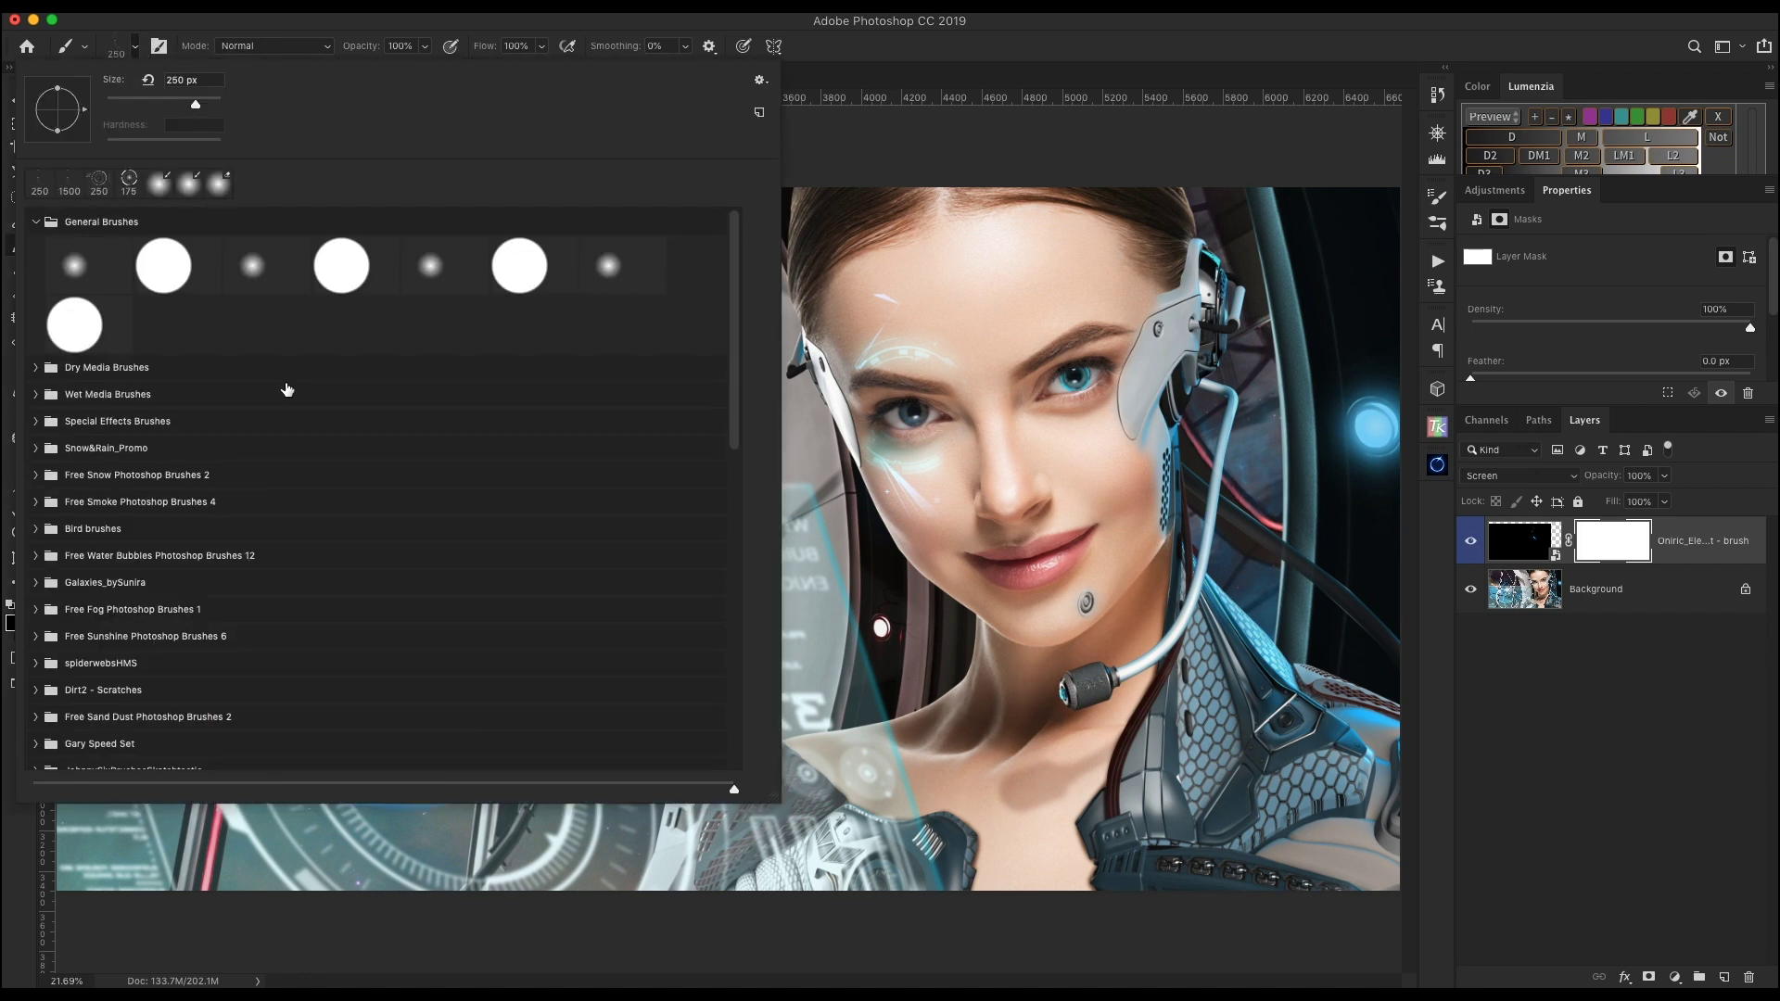
scroll(287, 389, "down", 10)
scroll(288, 390, "up", 20)
left_click(749, 25)
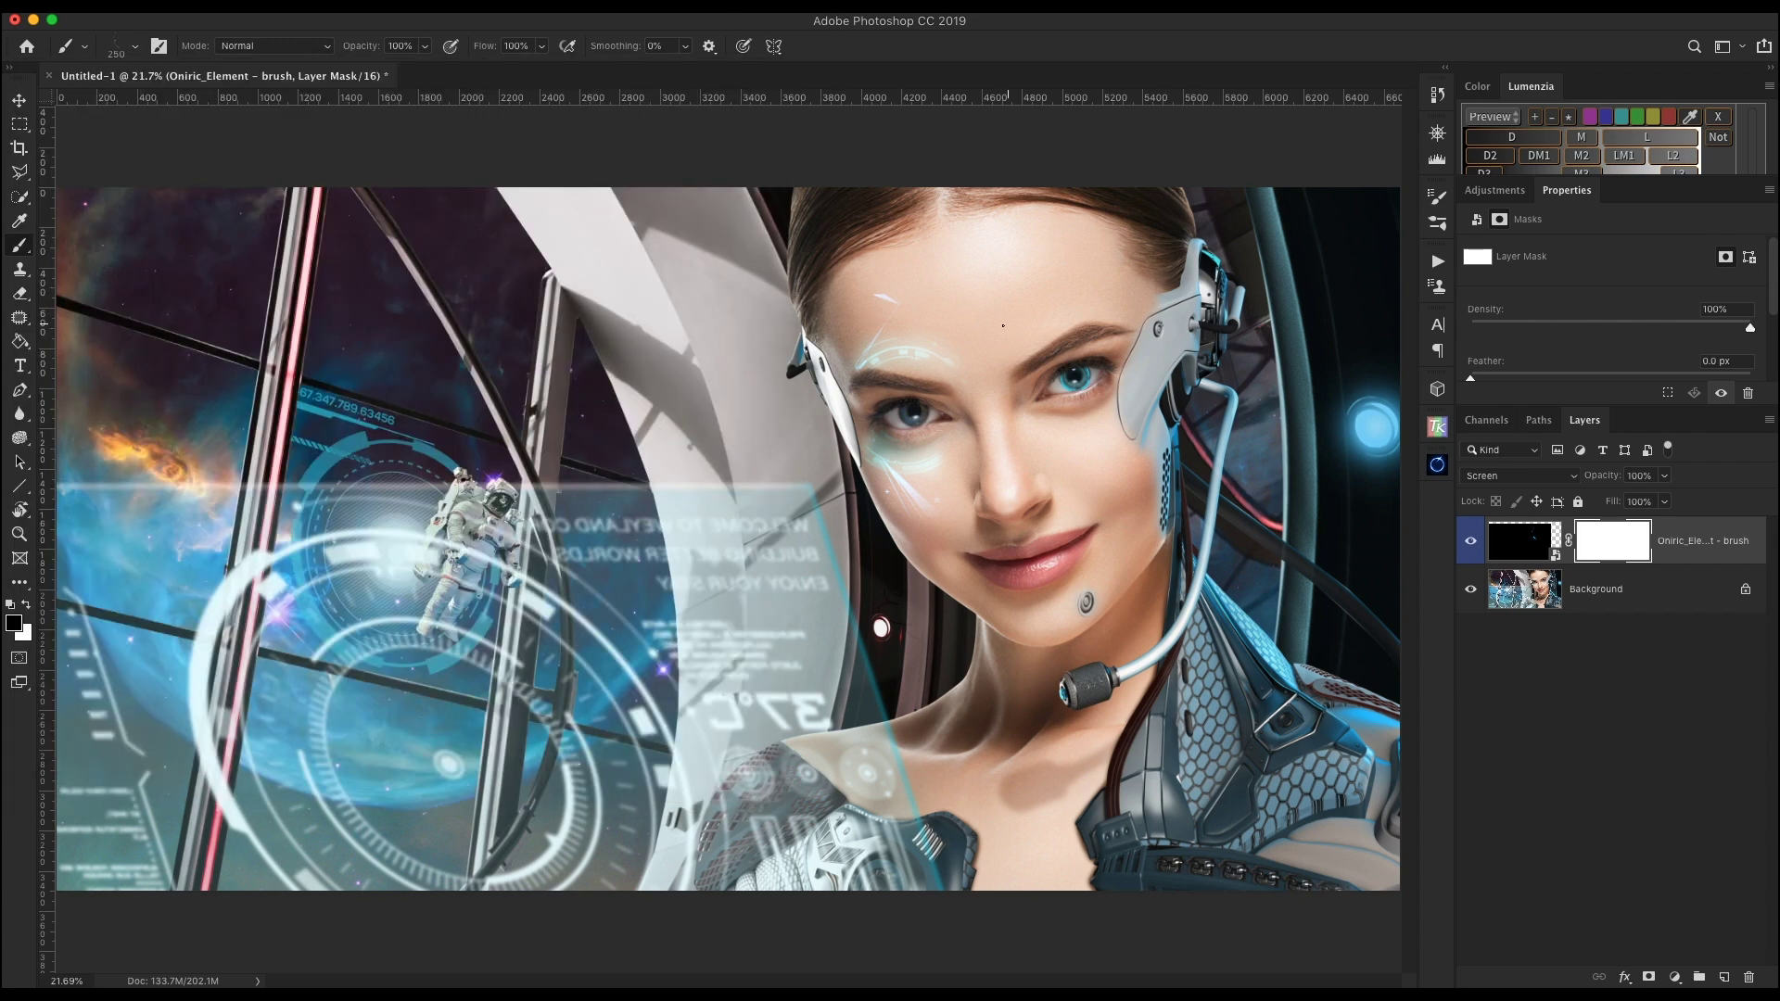
Nudge the brush element slightly down to refine its placement around the eye with the HUD arcs
scroll(937, 385, "up", 3)
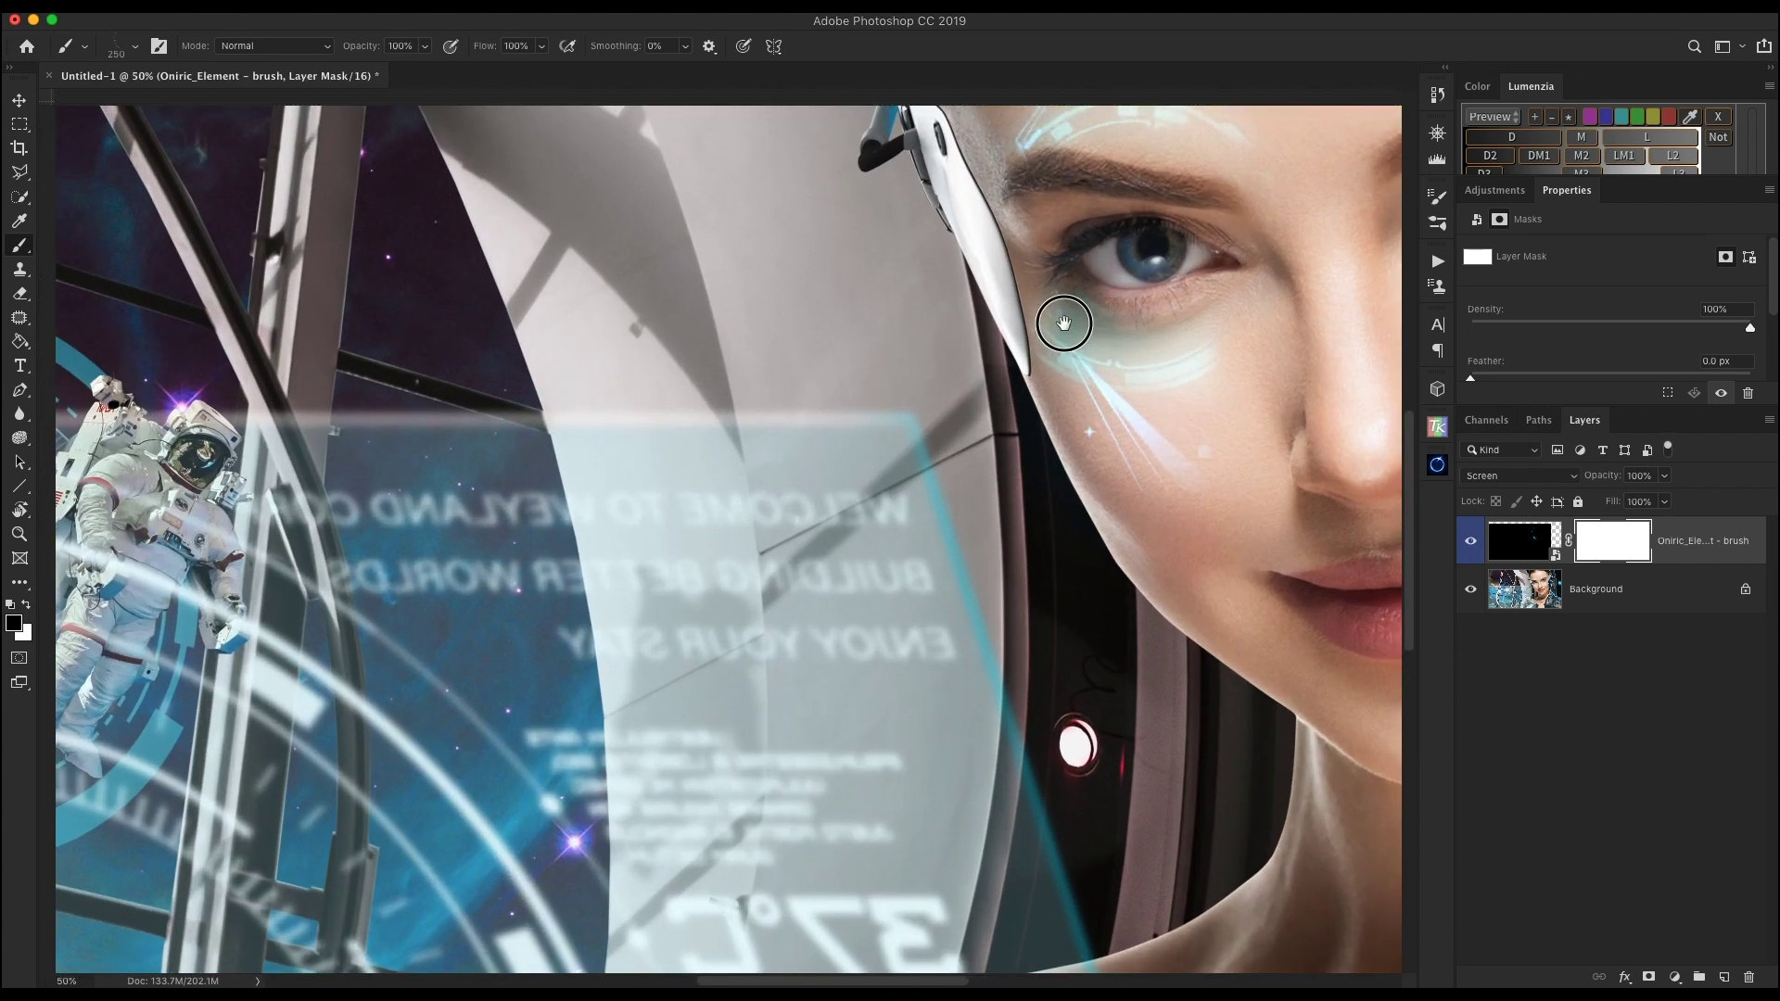
left_click_drag(1063, 323, 708, 623)
key("ctrl+r")
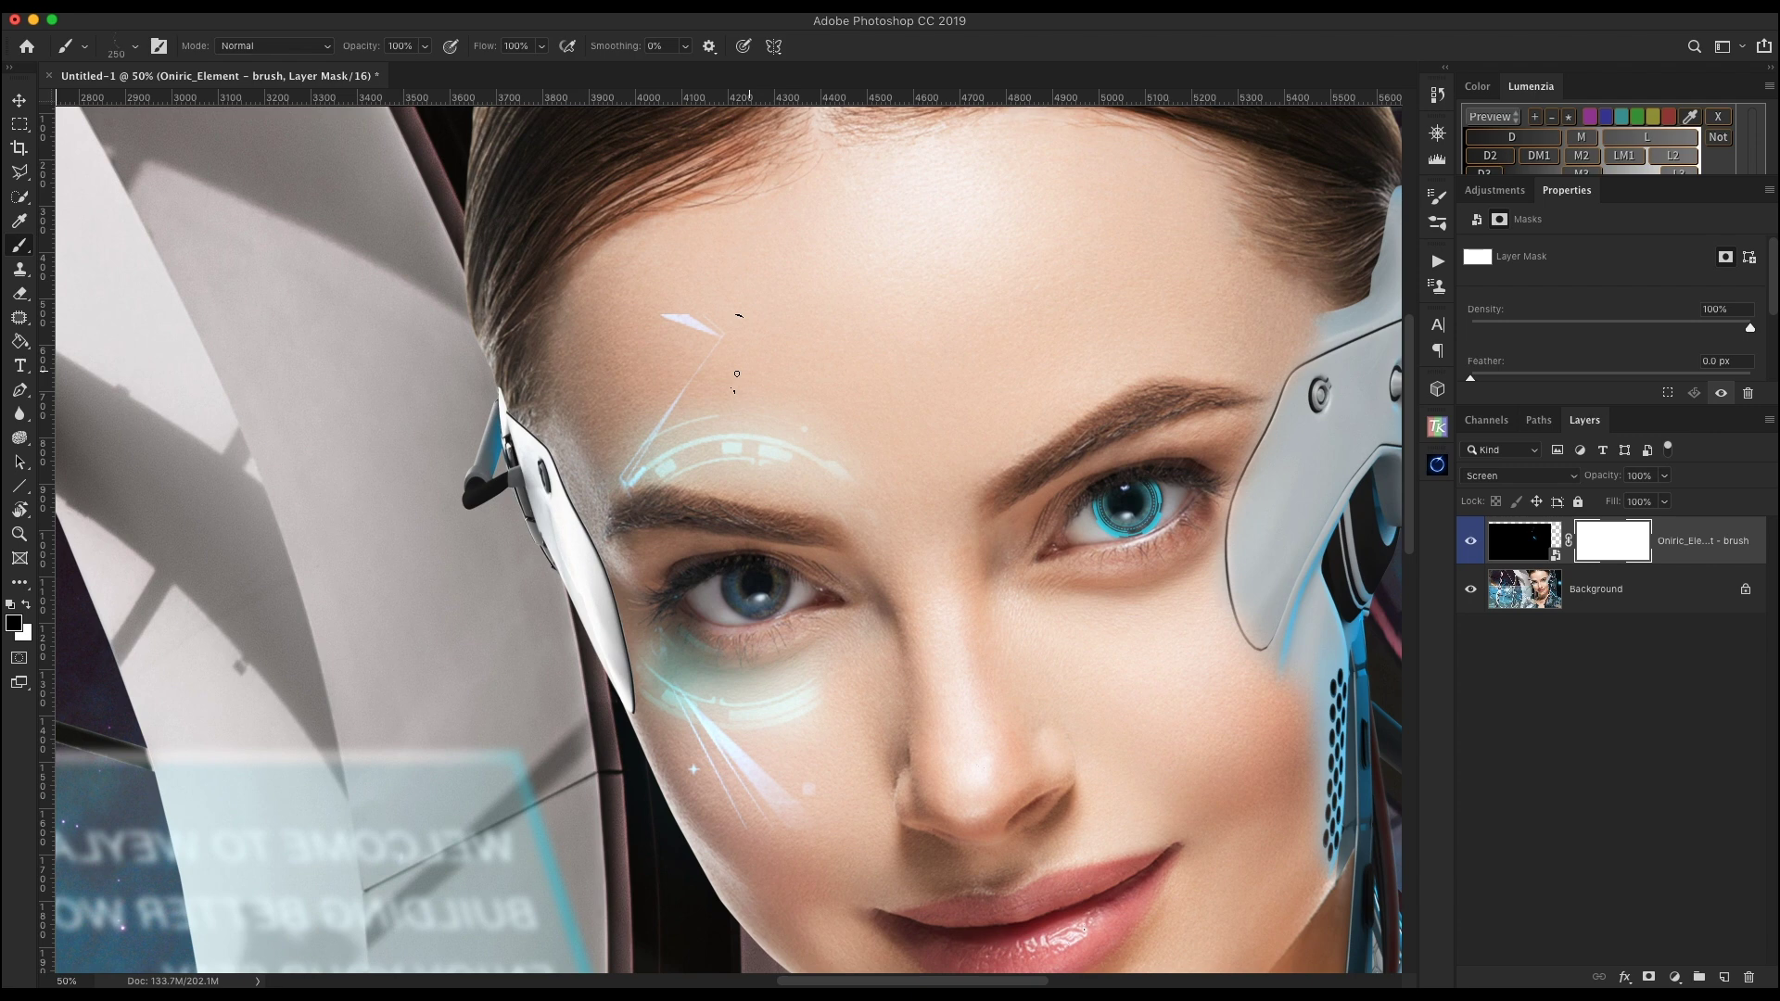
key("v")
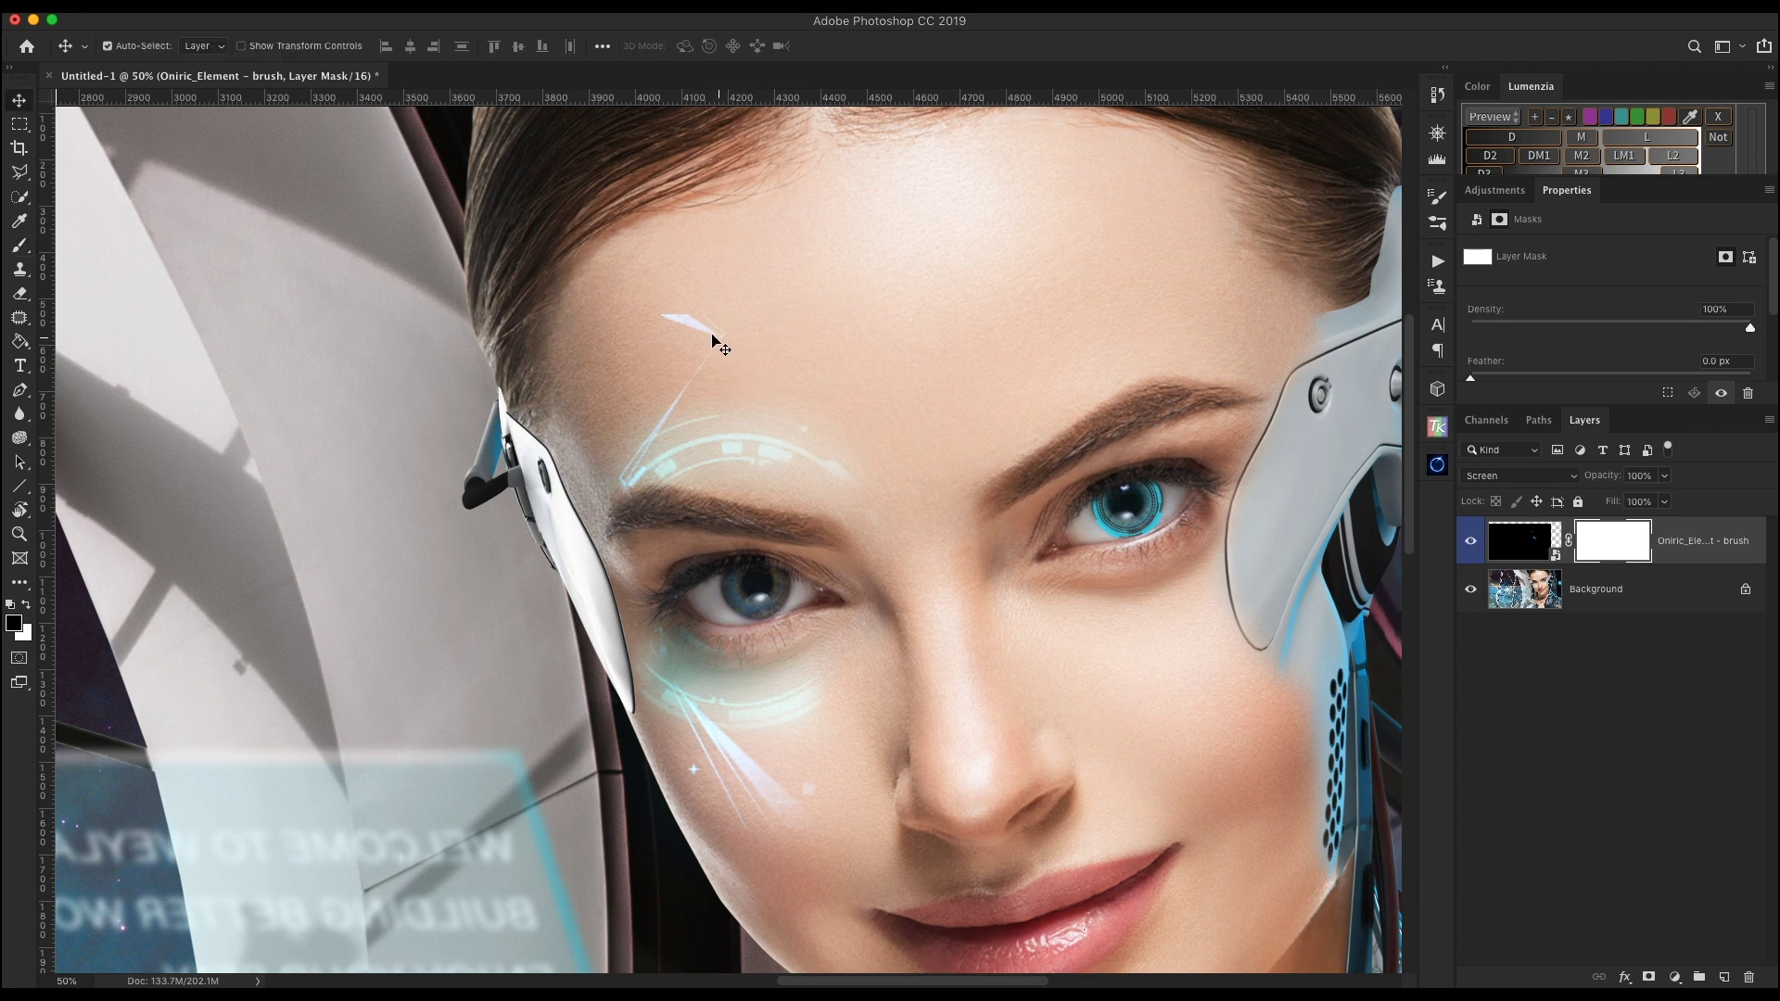
scroll(715, 338, "right", 1)
mouse_move(676, 330)
left_mouse_down()
mouse_move(690, 307)
mouse_move(659, 336)
mouse_move(671, 348)
left_mouse_up()
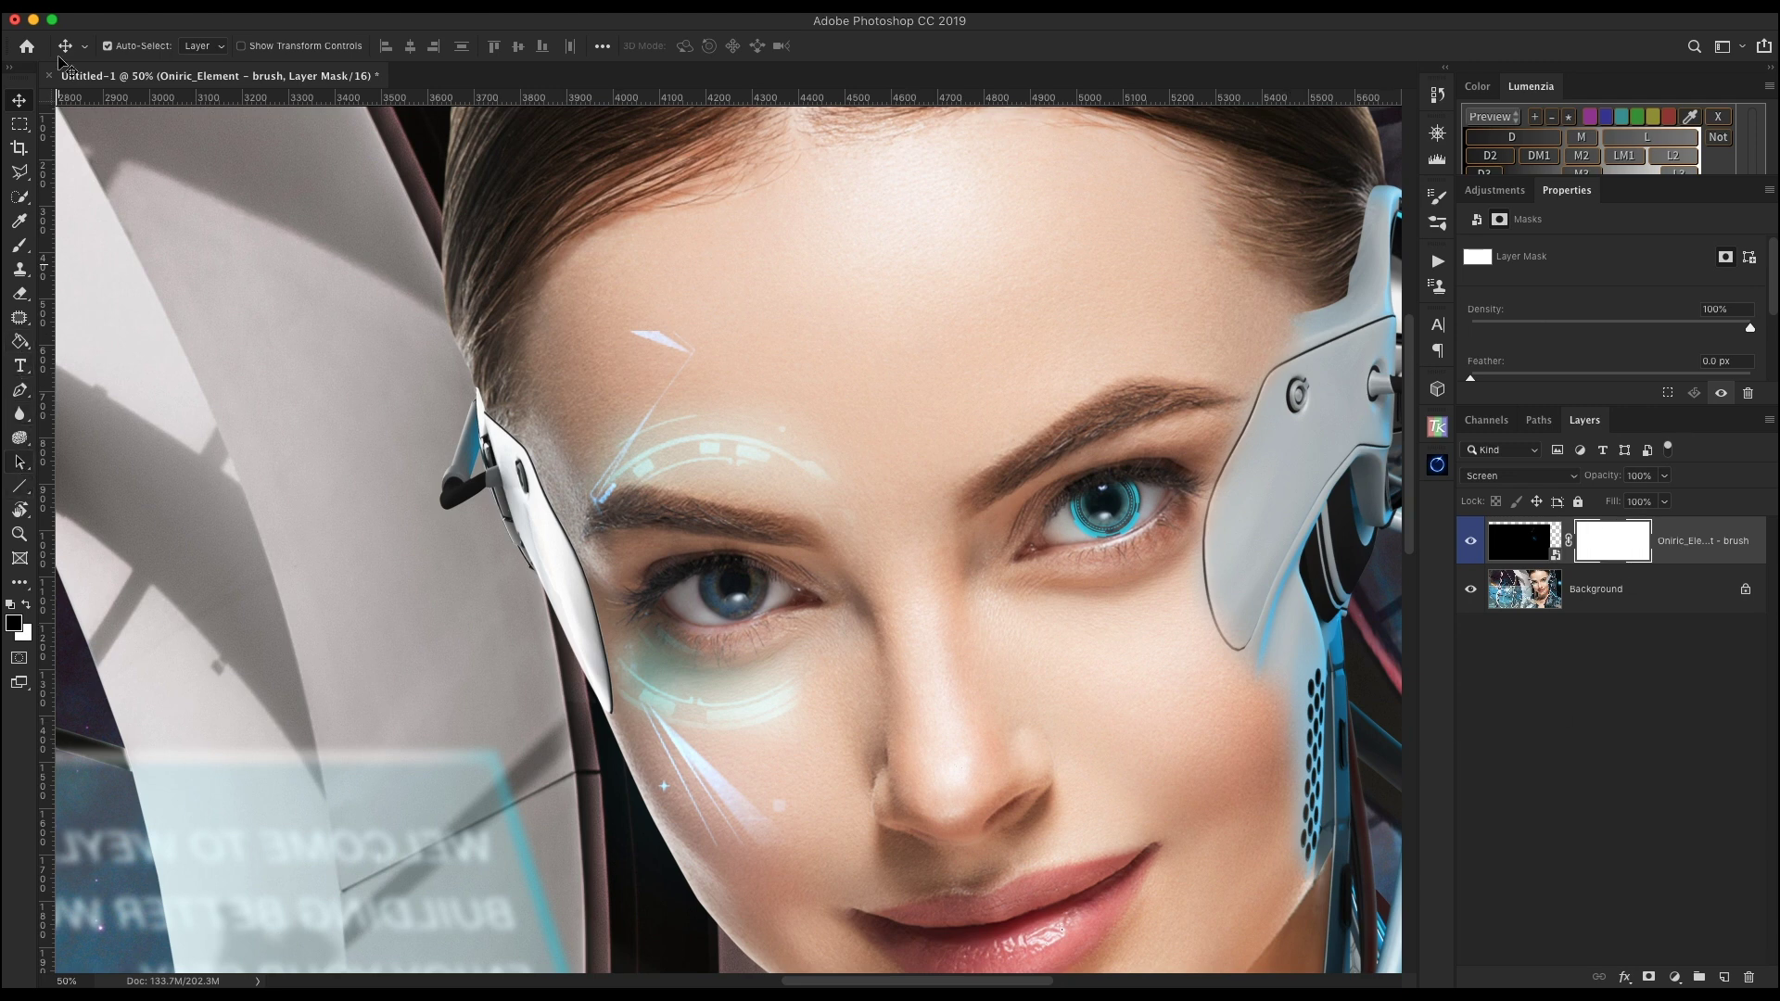
Paint black on the brush element's layer mask with a 60 px soft round brush to hide the glow at the eyebrow's outer end
left_click(18, 247)
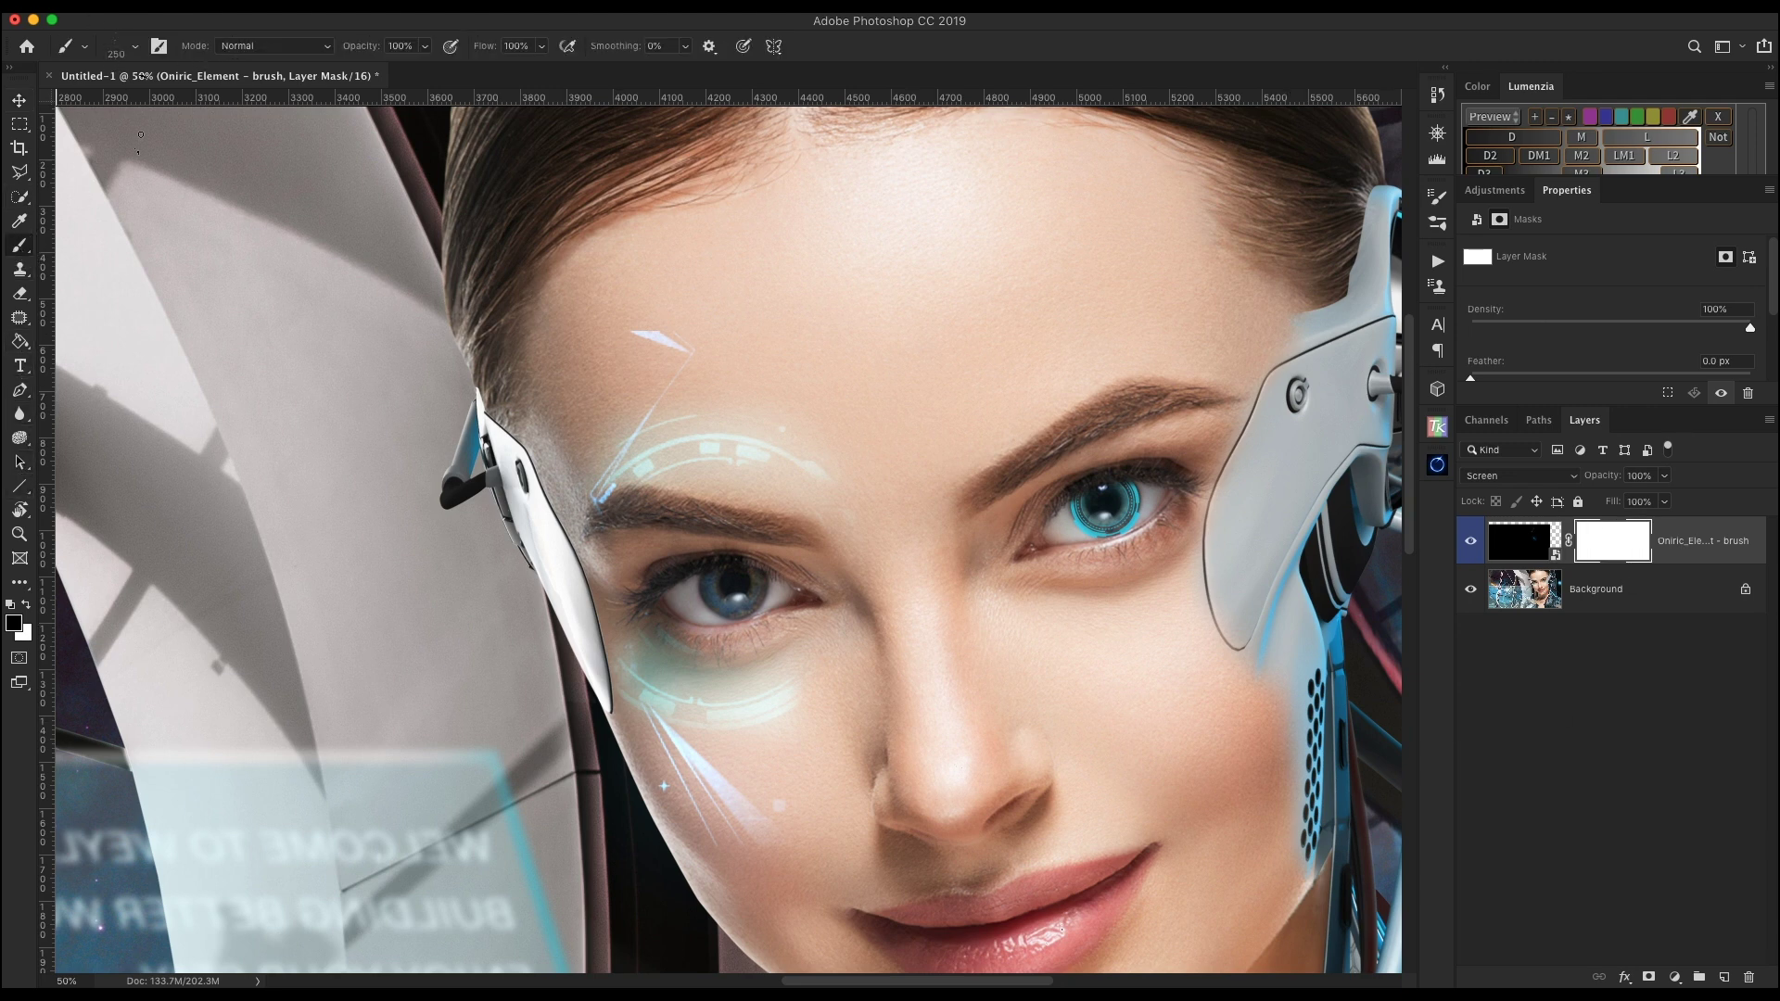
left_click(136, 47)
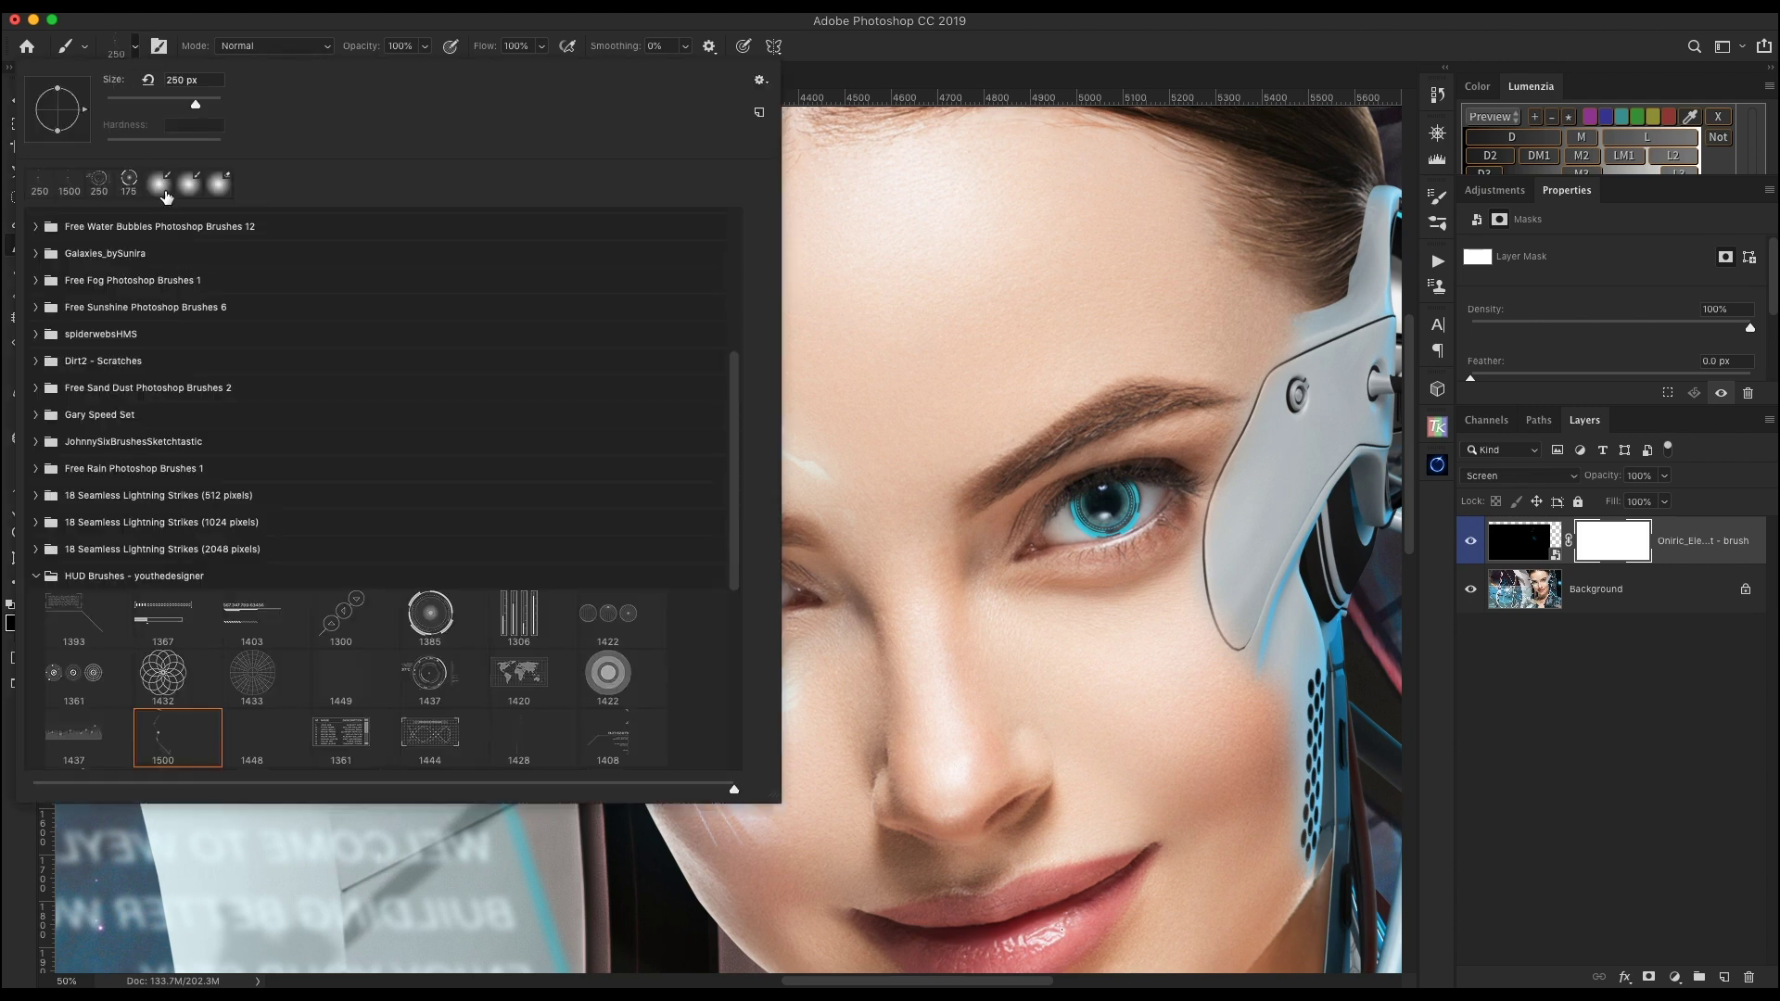
key("Return")
key("bracketleft")
key("bracketleft")
key("bracketleft")
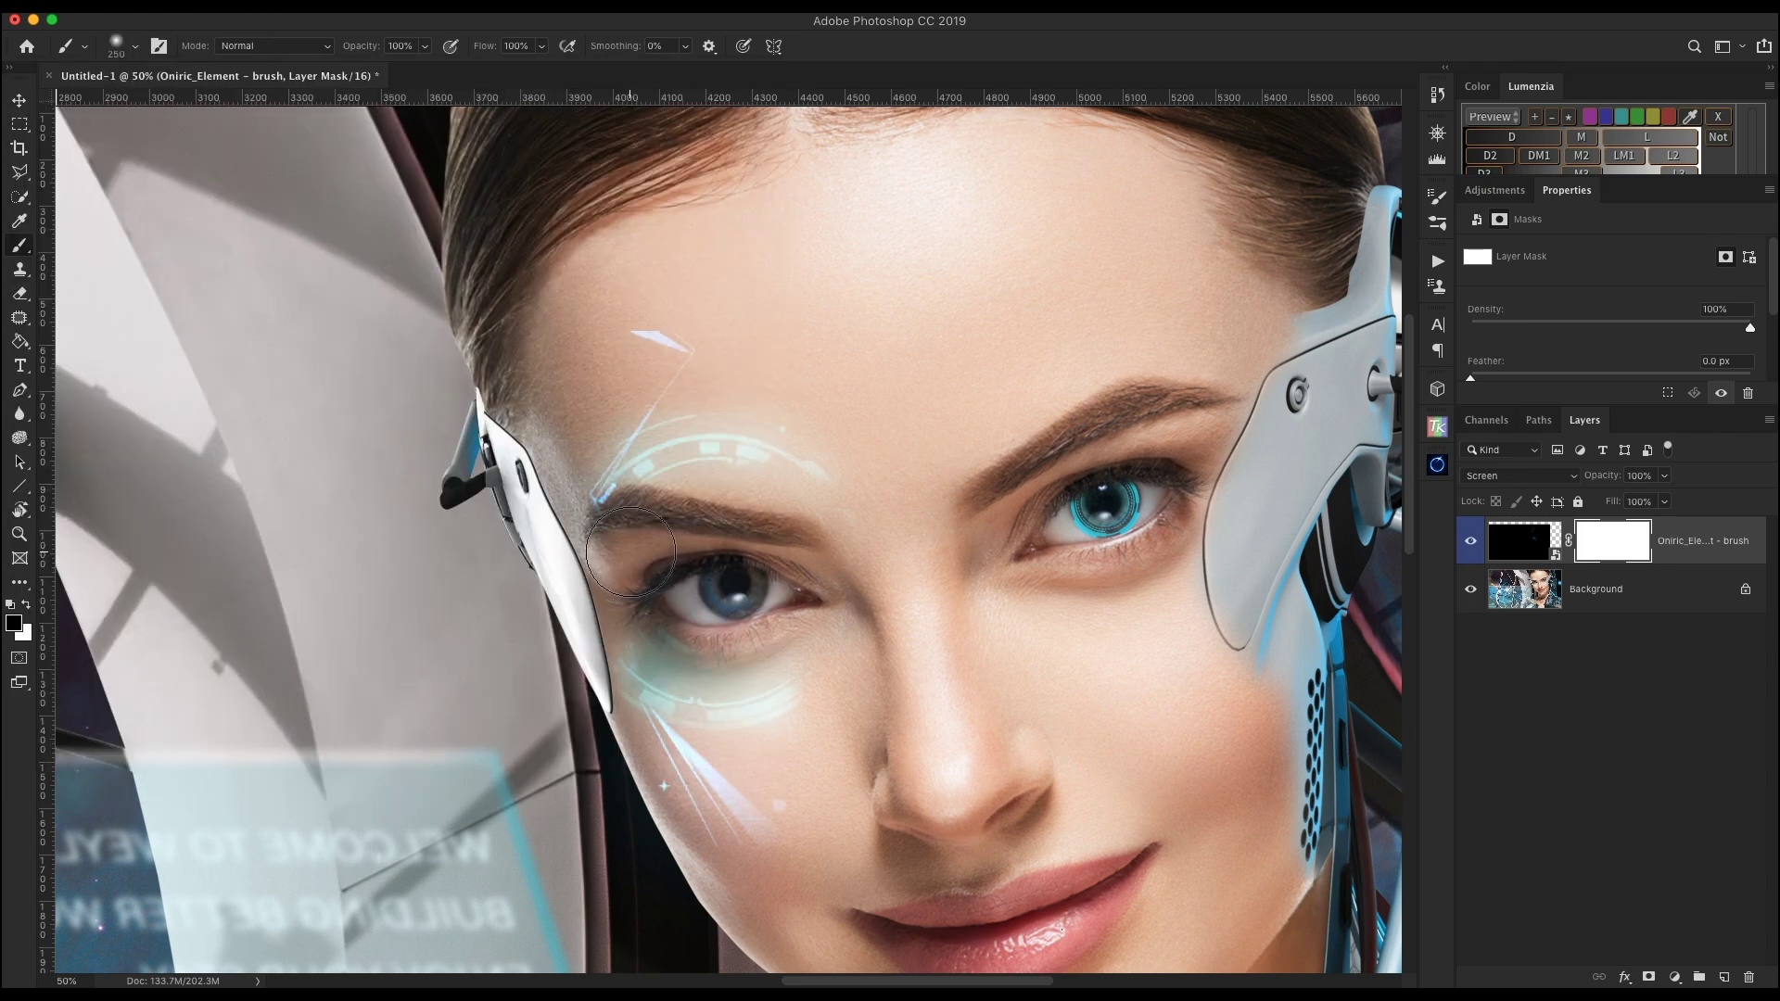
key("bracketleft")
key("bracketleft")
key("bracketleft")
key("bracketleft")
key("bracketleft")
key("bracketleft")
mouse_move(602, 510)
left_mouse_down()
mouse_move(581, 509)
mouse_move(608, 509)
mouse_move(581, 485)
mouse_move(611, 533)
left_mouse_up()
Lower the brush element layer's opacity to 61% and check the blend on the wider image
left_click(1662, 478)
left_click_drag(1667, 499, 1631, 501)
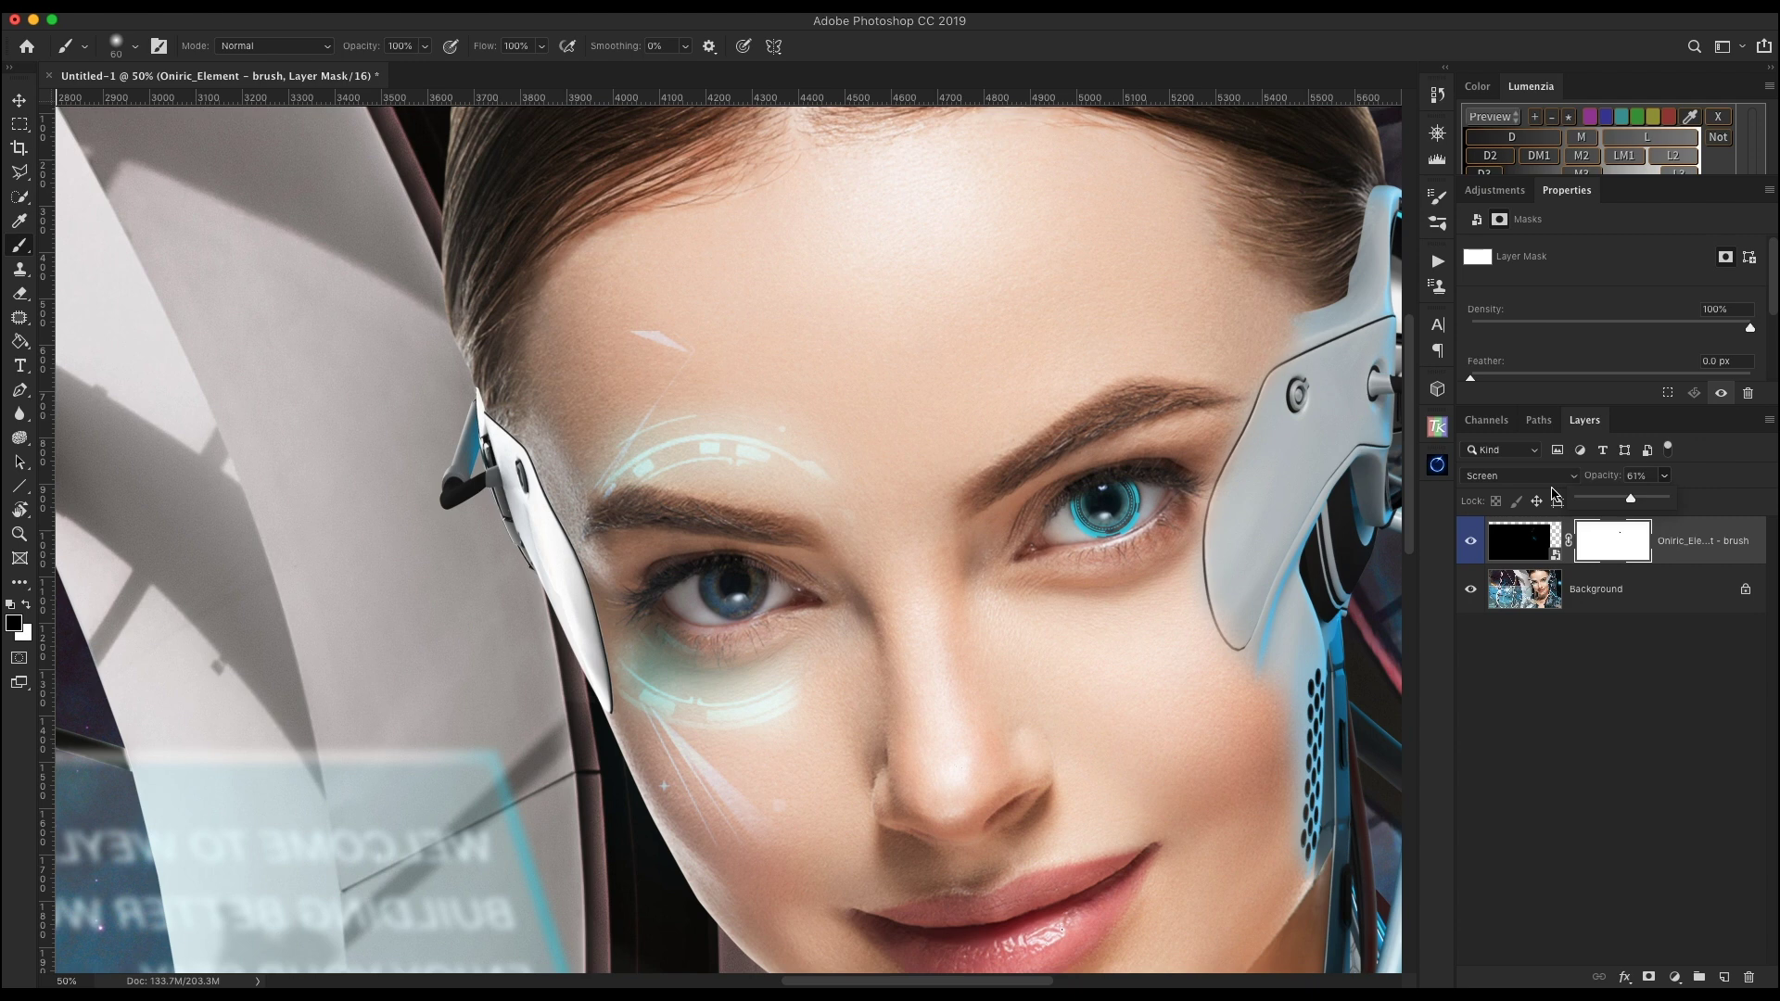
key("ctrl+minus")
key("ctrl+minus")
key("ctrl+minus")
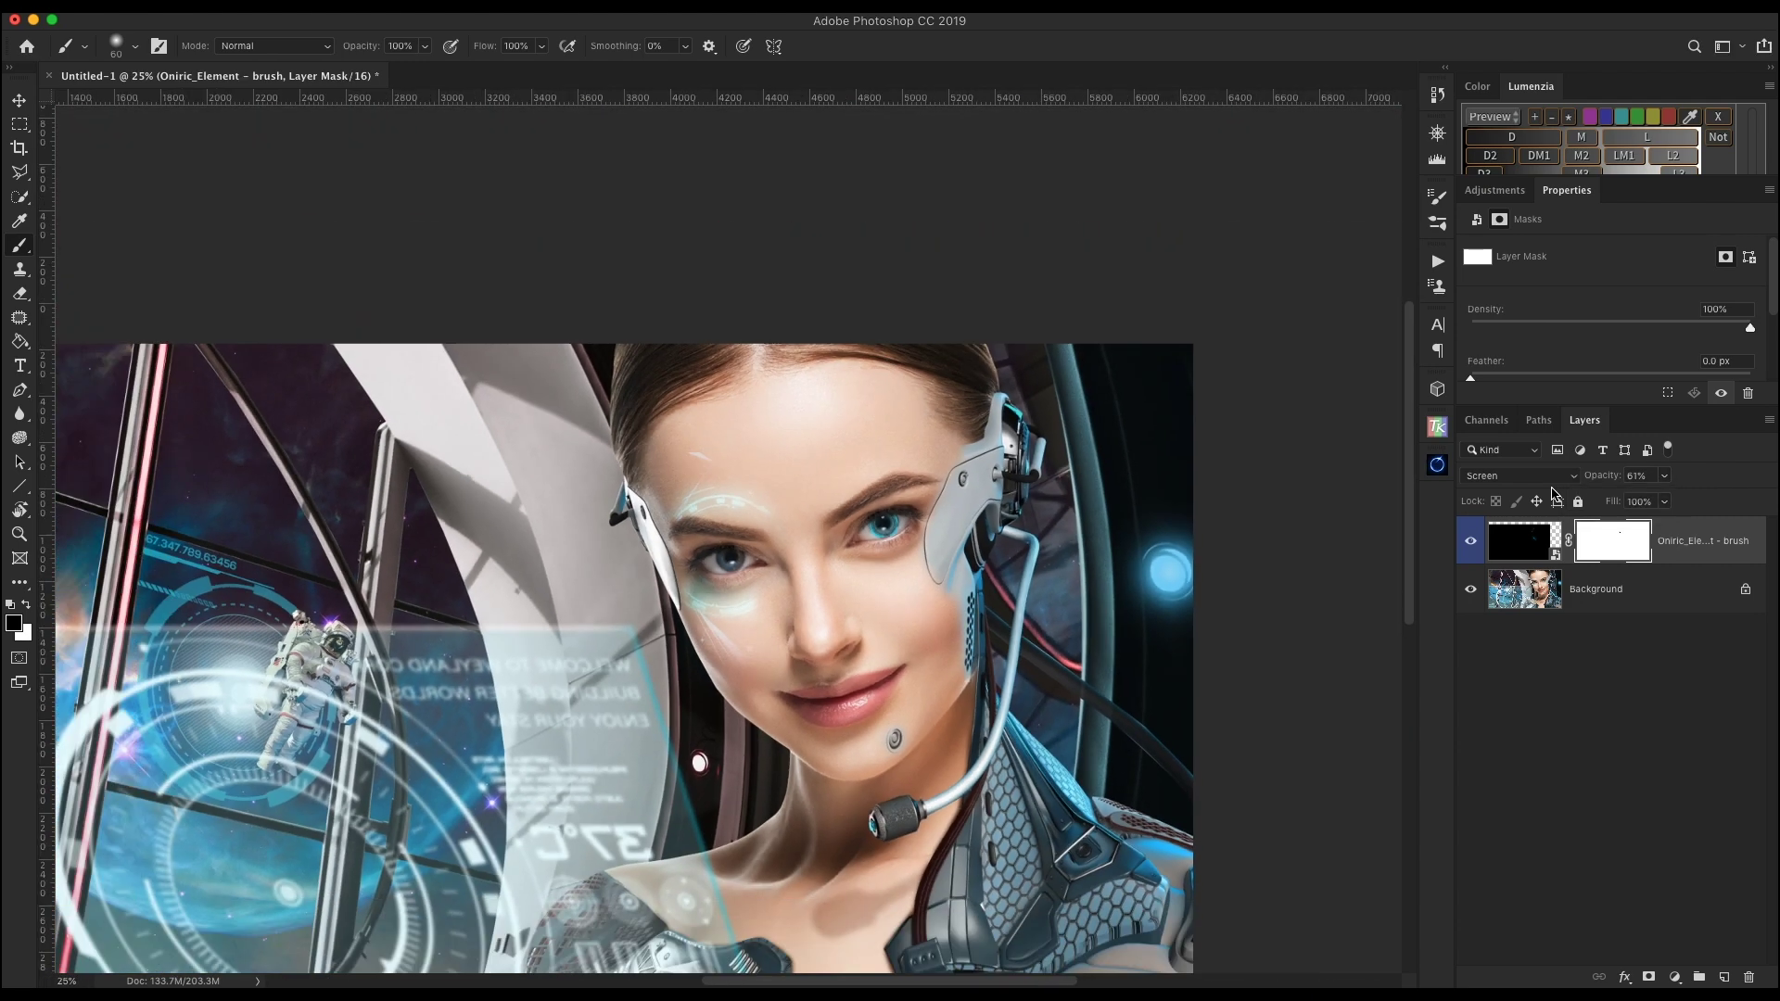